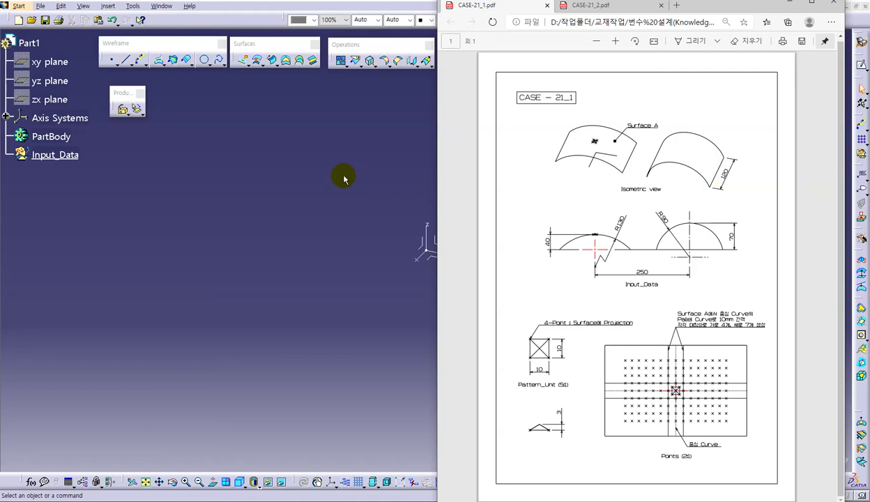
Sketch an arc of about 52 mm radius on the yz plane, centred on the vertical axis below the origin, with both ends on the horizontal axis.
click(342, 154)
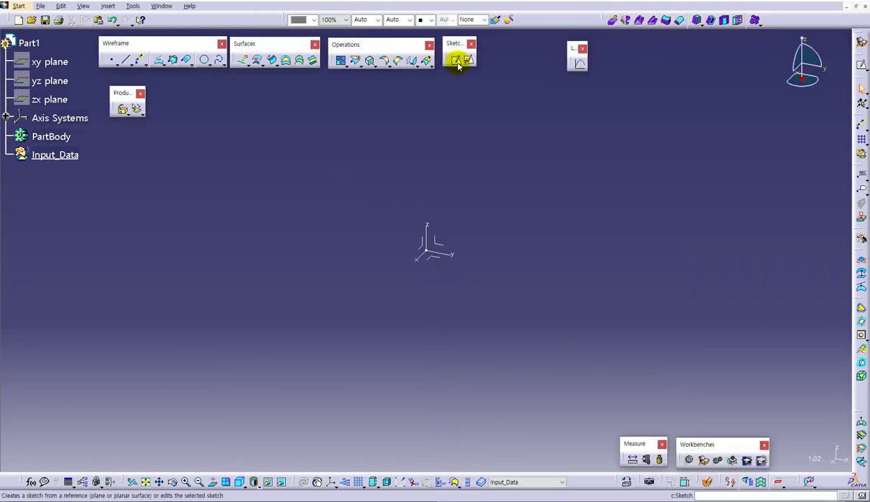
click(432, 243)
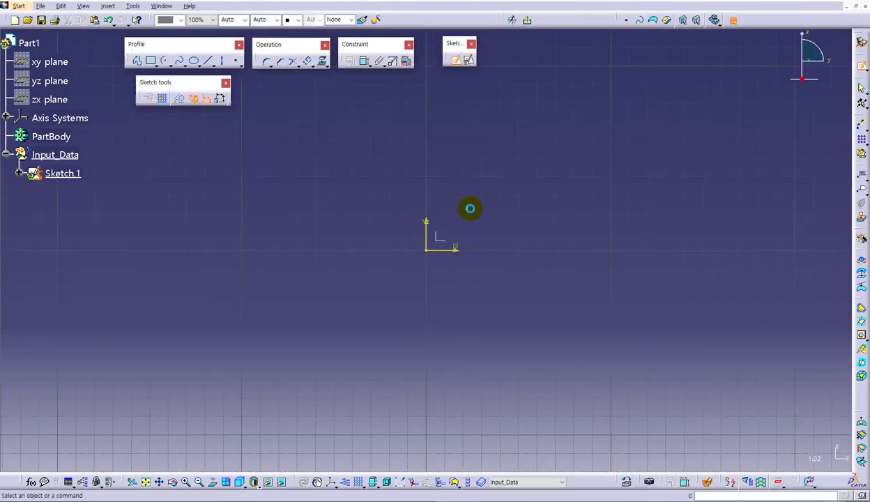
click(164, 61)
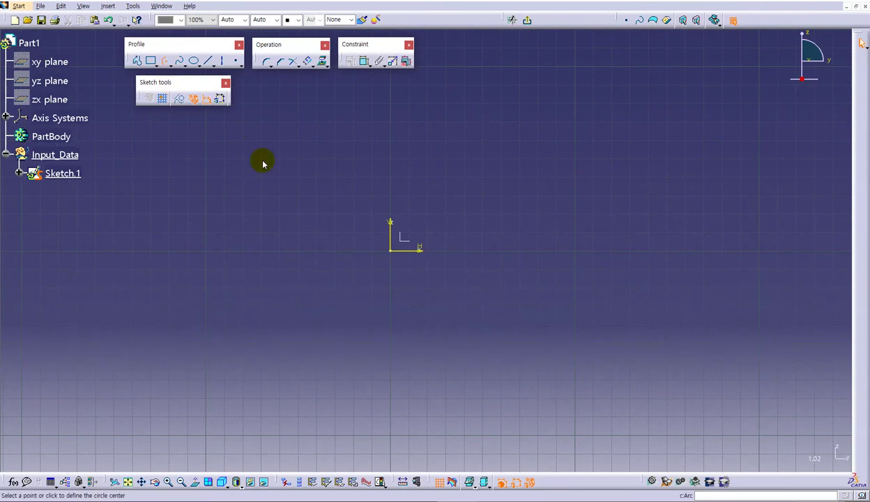
click(390, 325)
click(331, 251)
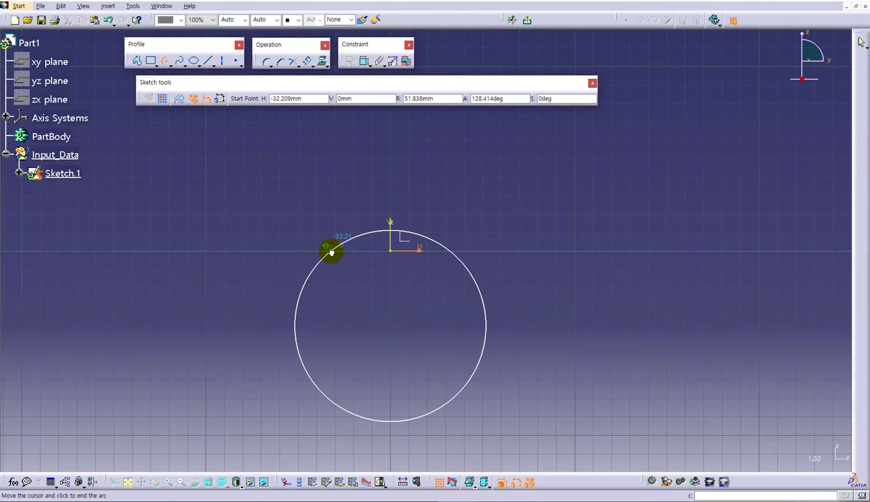
click(448, 253)
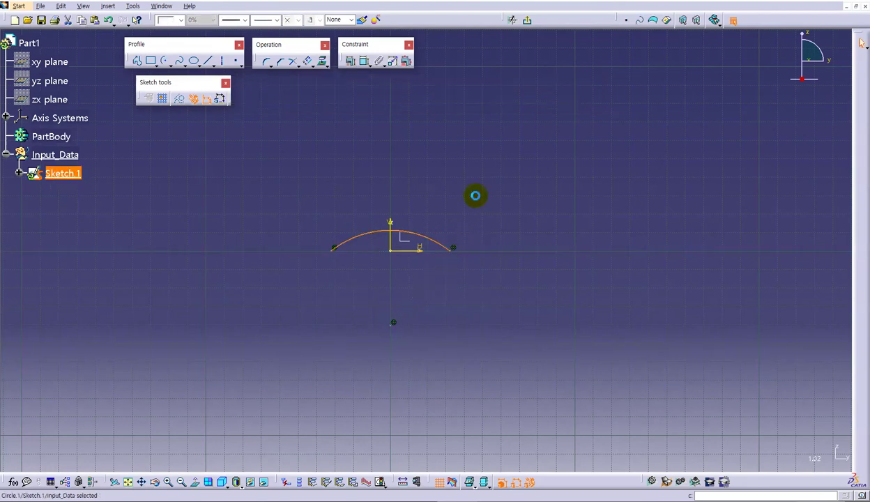
Dimension the height from the horizontal axis to the arc's apex and set it to 40 mm.
click(364, 62)
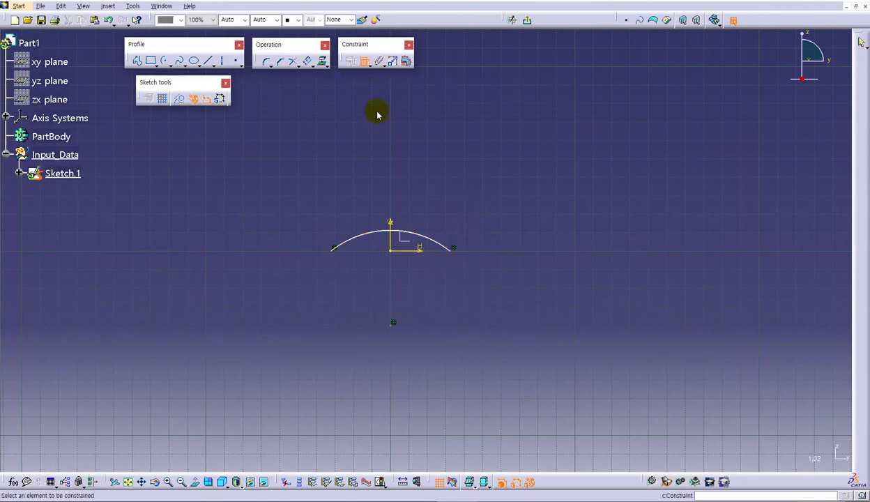
click(419, 237)
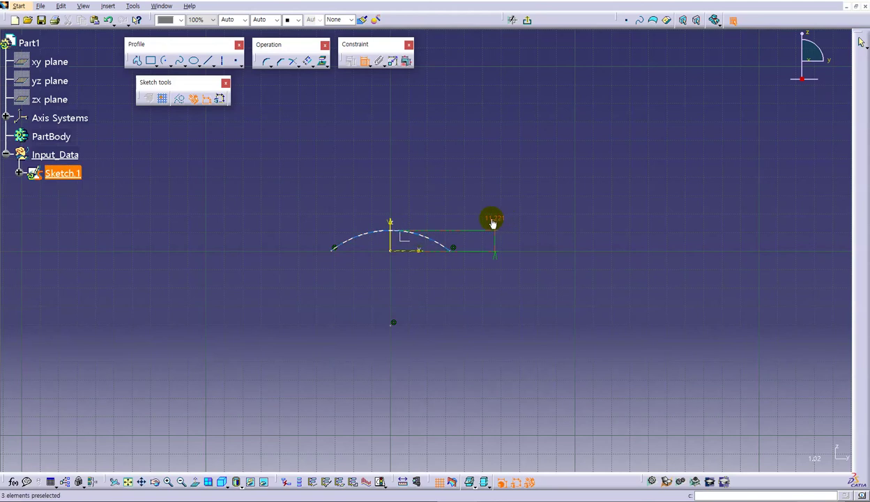
double_click(491, 220)
text(40)
key(Return)
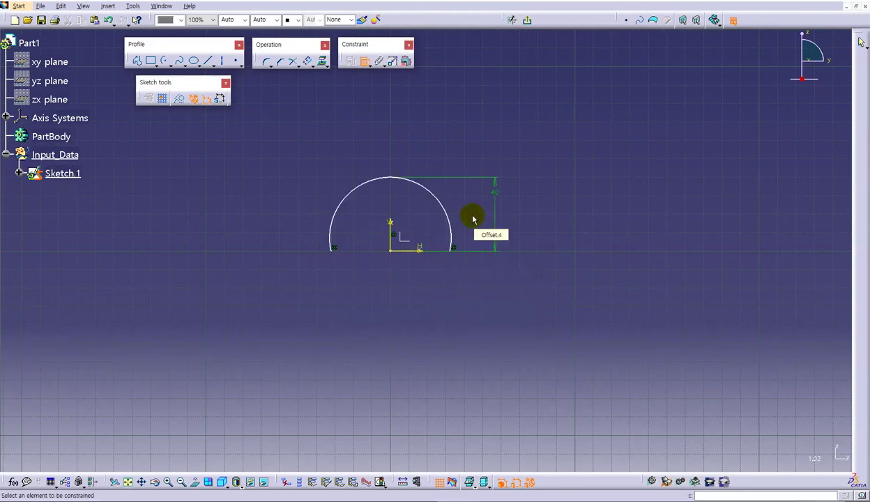
Constrain the arc's radius to 130 mm and exit the sketch.
click(364, 61)
click(432, 192)
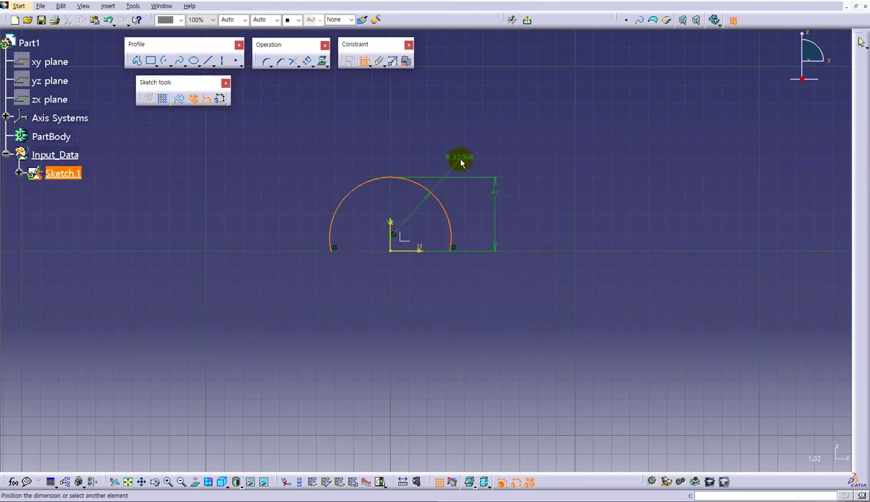
click(453, 163)
double_click(453, 163)
text(130mm)
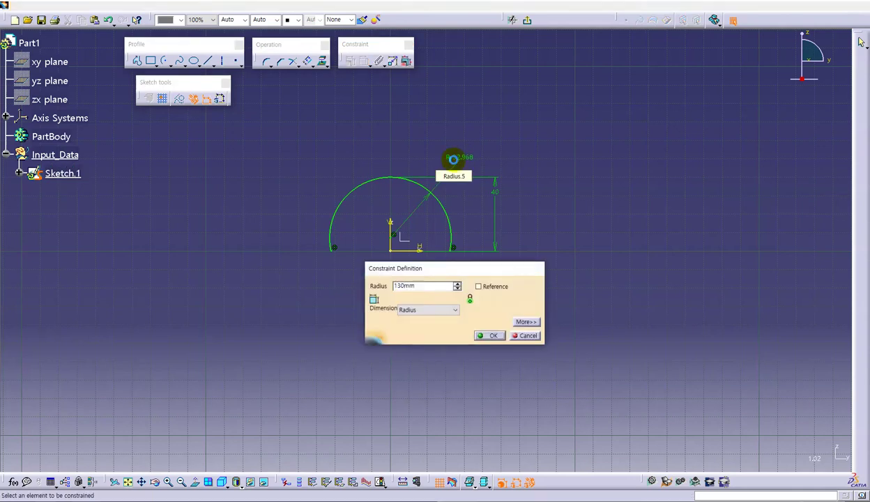
key(Return)
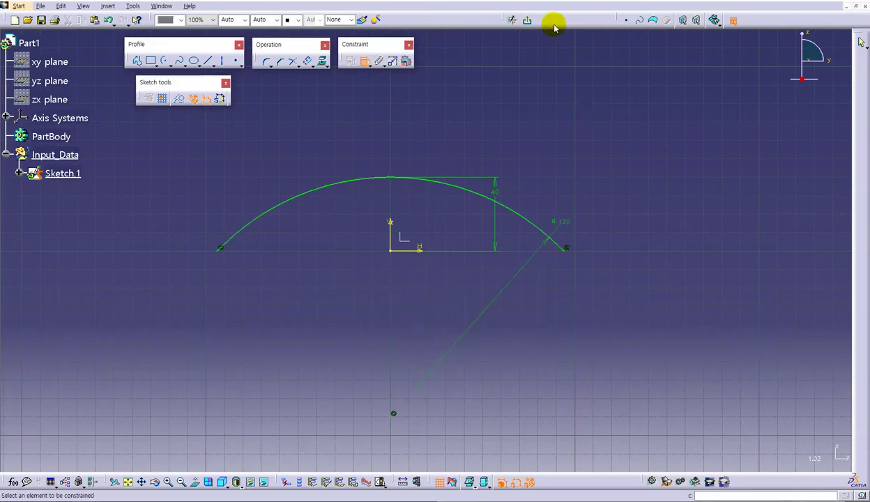
click(527, 20)
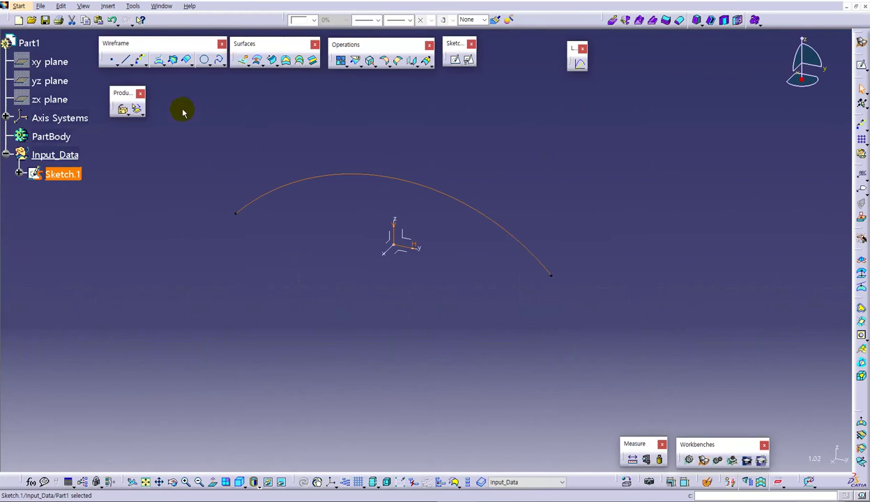
Extrude the arc sketch as a surface by 60 mm with mirrored extent, and hide the sketch.
click(241, 60)
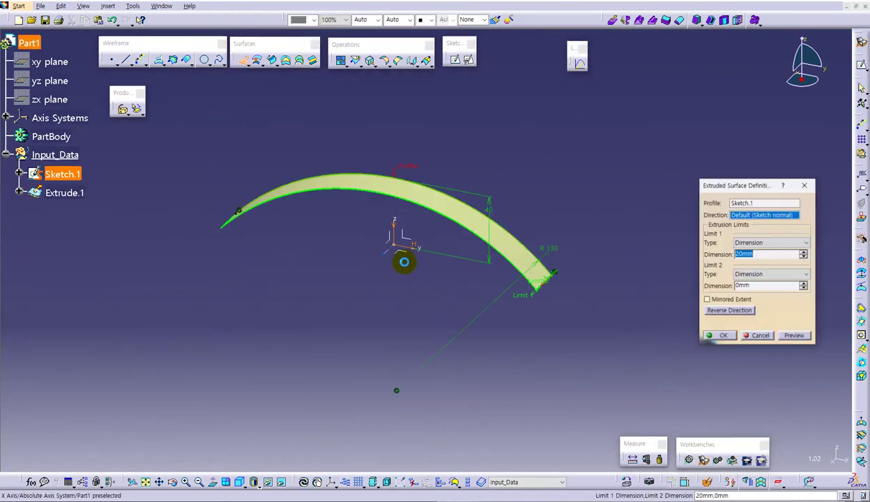
middle_drag(439, 278, 367, 293)
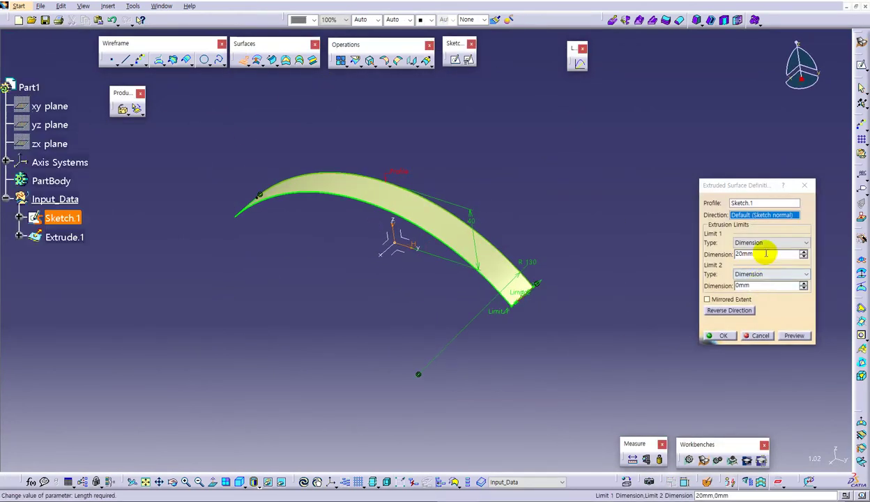
drag(765, 253, 725, 264)
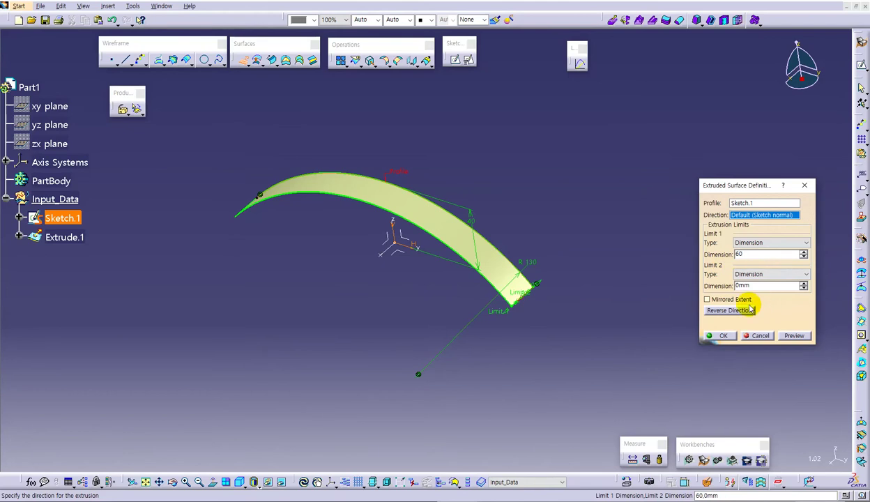
click(719, 300)
click(722, 335)
middle_drag(394, 357, 351, 286)
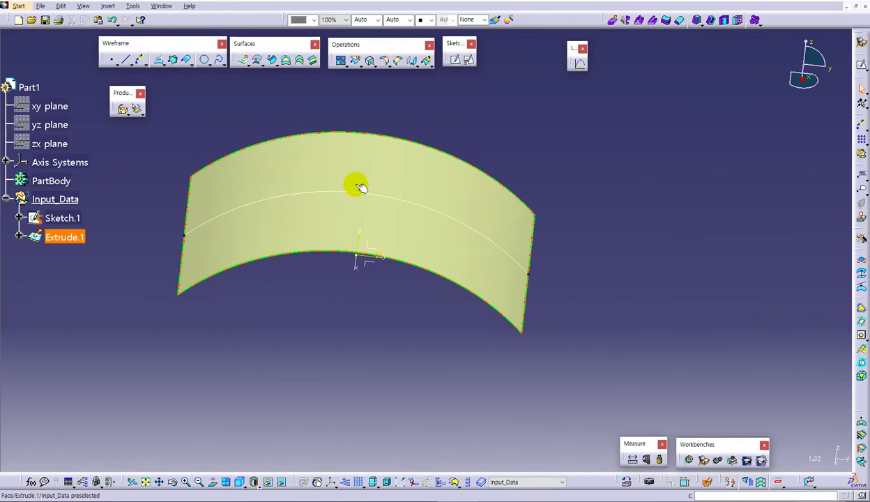
key(space)
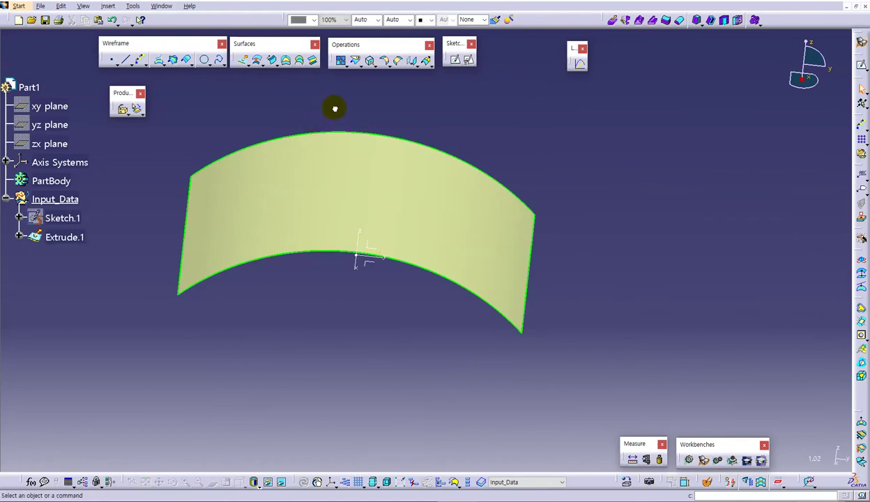
Create a point on the extruded surface at 0 mm distance from its default middle reference.
key(alt+Tab)
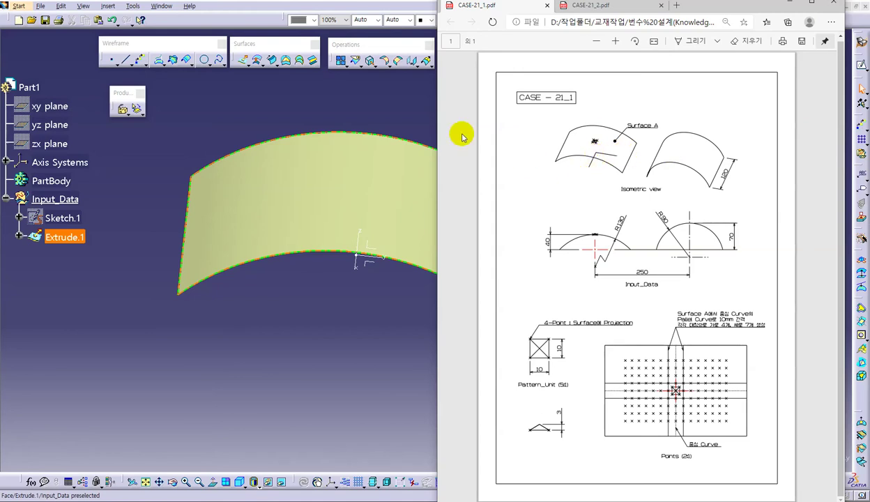
click(373, 103)
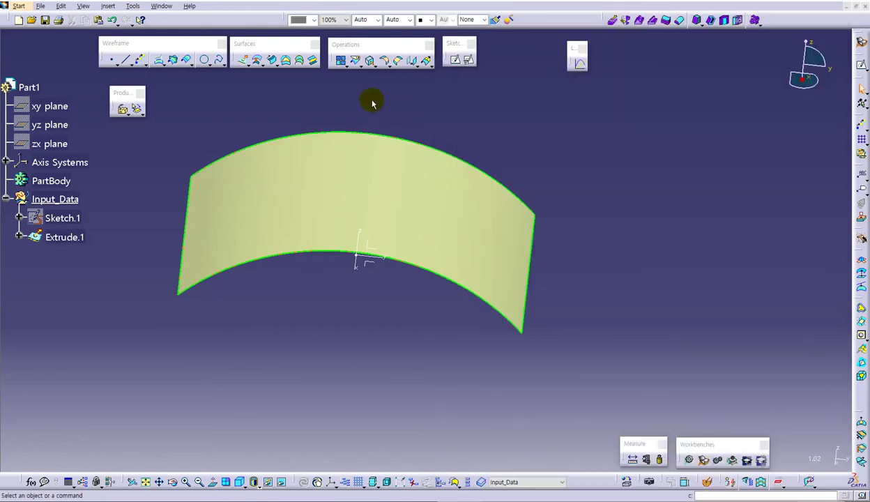
click(114, 61)
drag(699, 152, 636, 120)
click(635, 124)
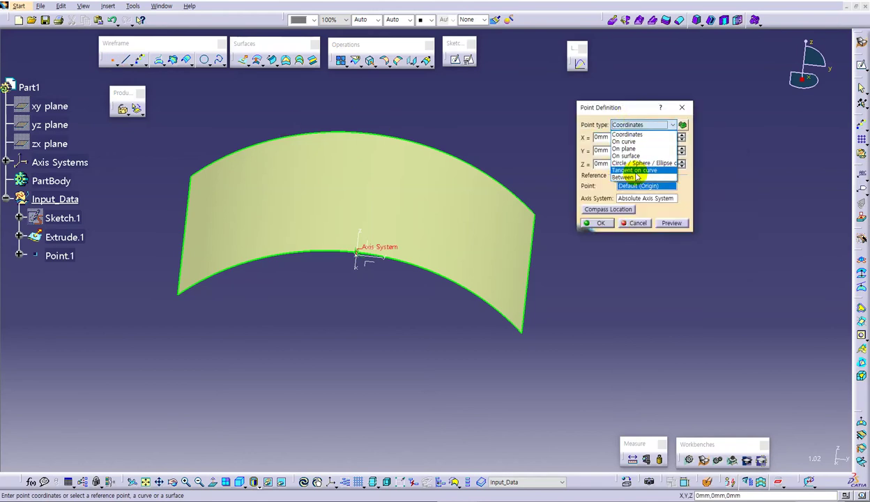
click(625, 156)
click(426, 188)
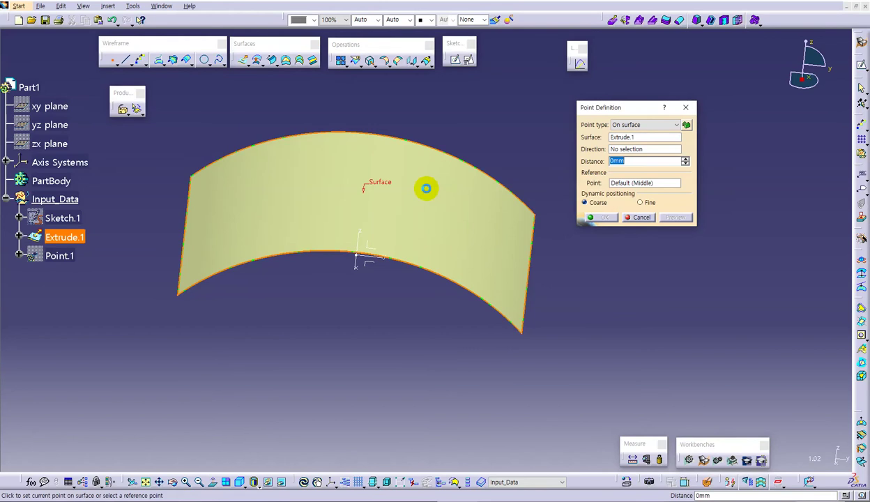
click(469, 189)
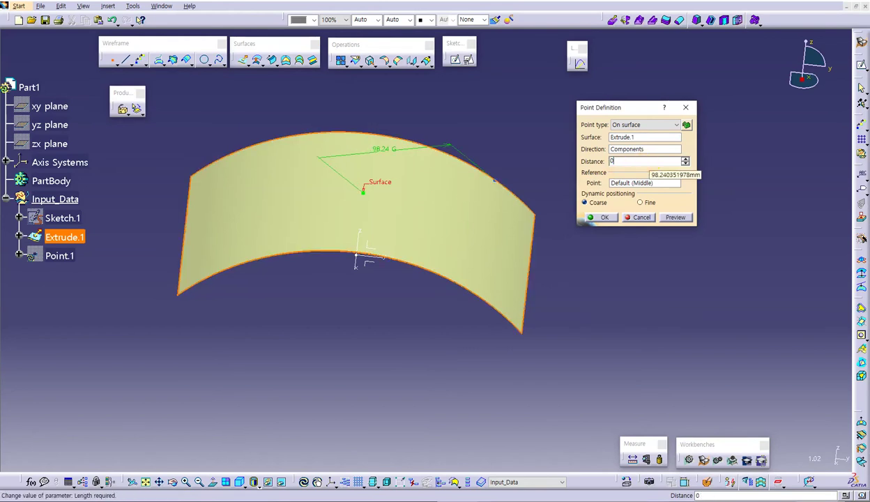
text(0)
key(Return)
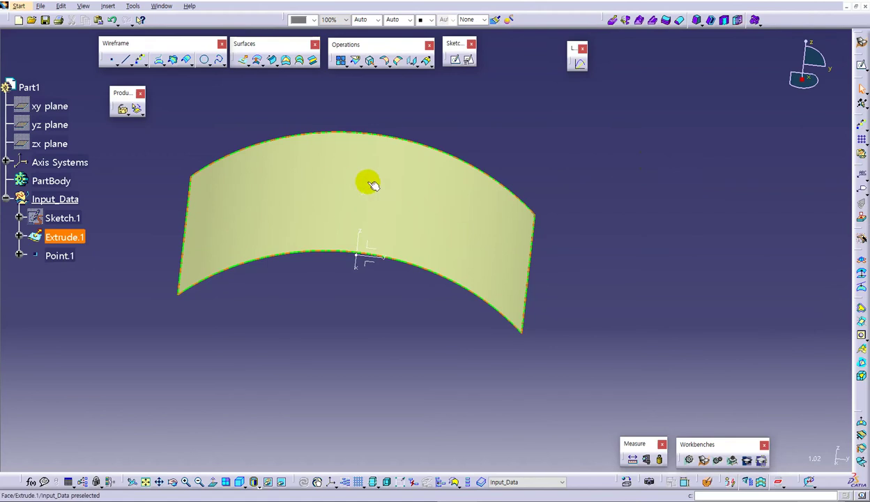
Create a point-direction line 56 mm long from the axis system origin along the Y axis.
click(124, 60)
drag(374, 115, 591, 136)
middle_drag(379, 195, 350, 252)
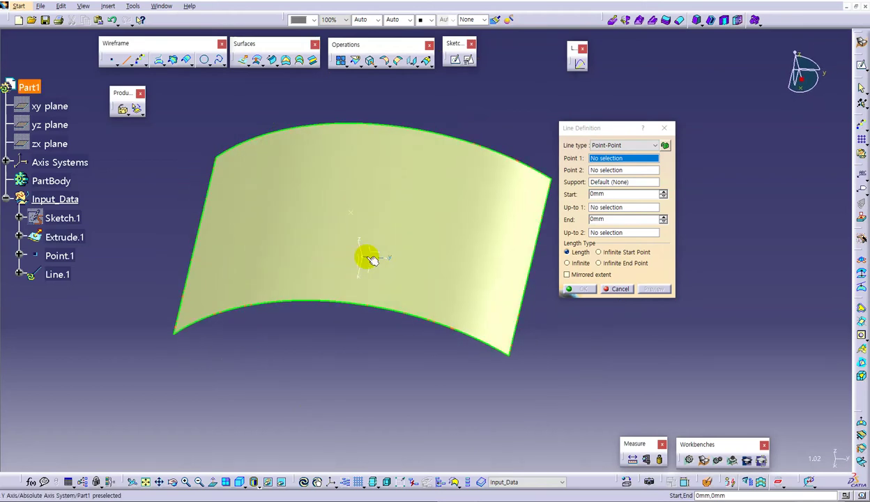
click(363, 255)
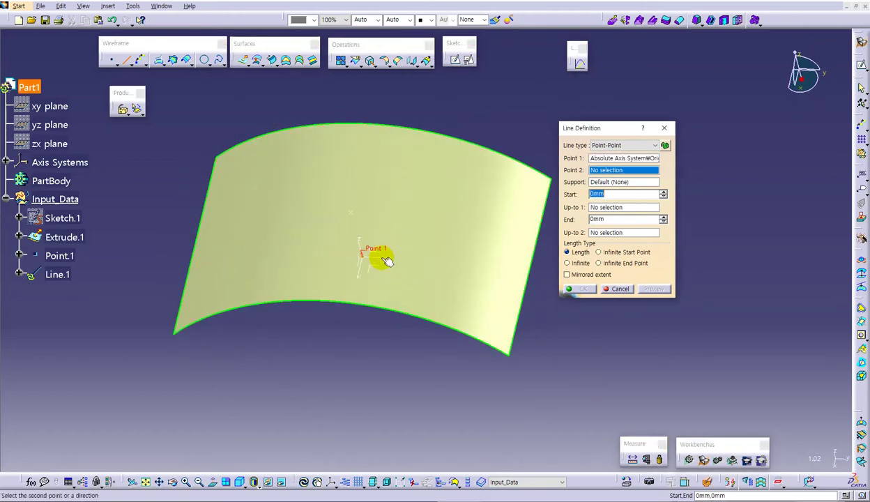
click(381, 258)
drag(382, 267, 433, 267)
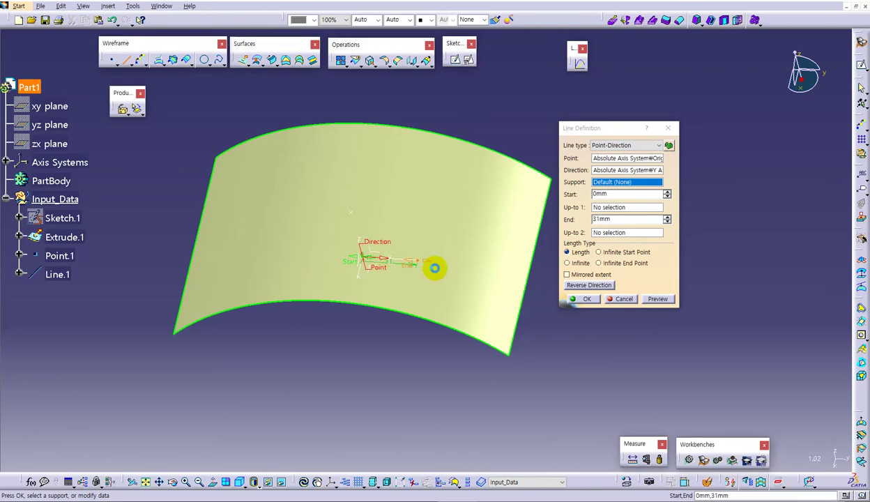
middle_drag(372, 343, 529, 293)
click(585, 300)
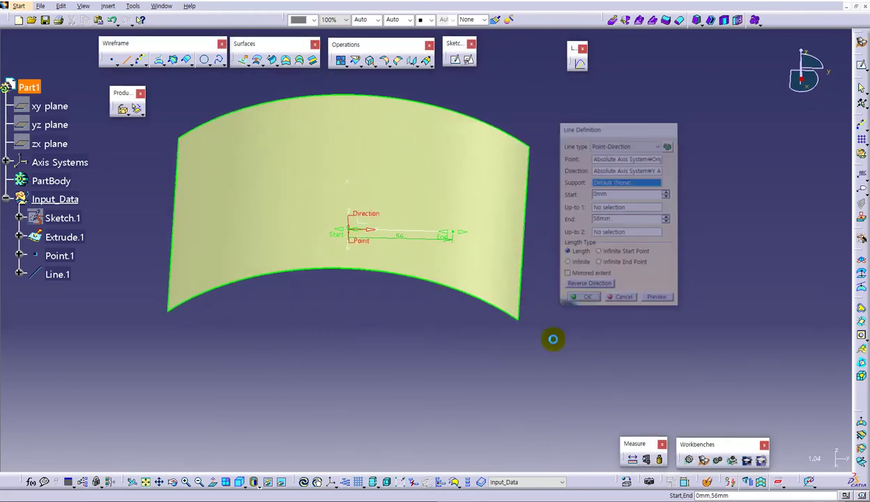
Create a second 56 mm point-direction line from the axis system origin along the X axis.
click(126, 63)
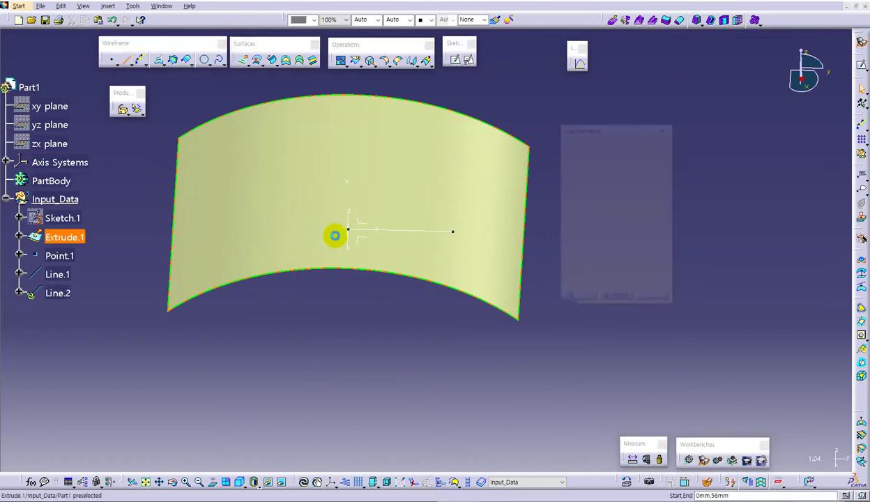
click(349, 230)
middle_drag(383, 284, 332, 245)
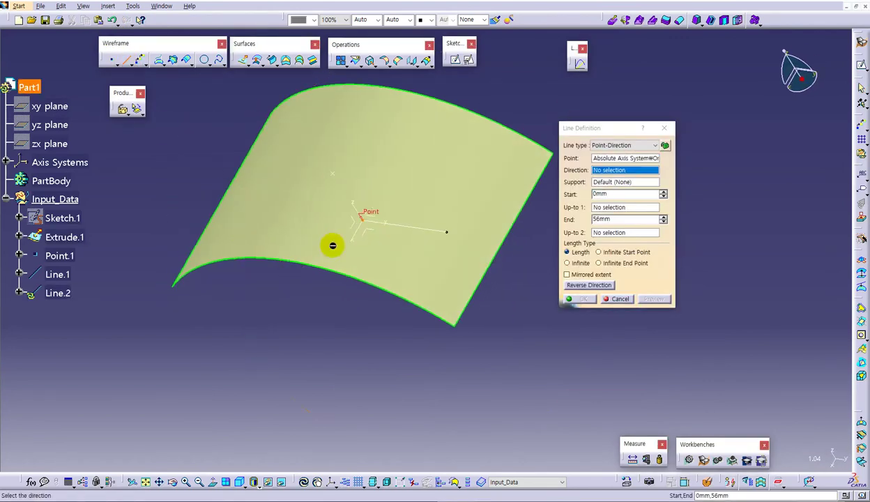
click(352, 236)
click(581, 299)
Isolate the extruded surface, the point and both lines in Input_Data from their parent geometry.
middle_drag(398, 304, 243, 286)
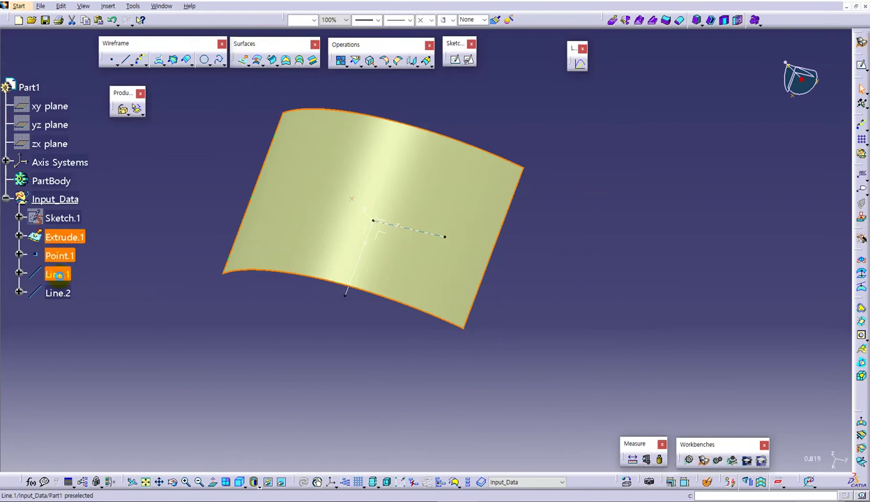
right_click(58, 298)
mouse_move(132, 483)
click(198, 458)
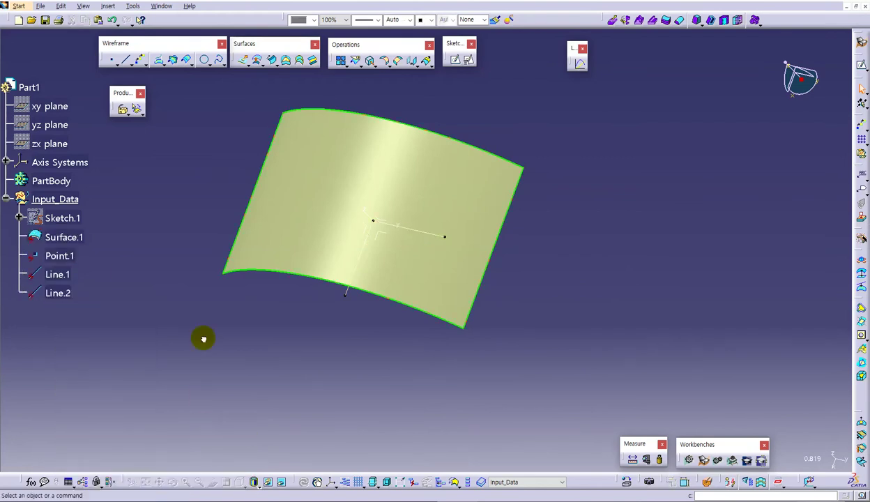
Delete the arc sketch Sketch.1 from the Input_Data geometrical set.
right_click(67, 218)
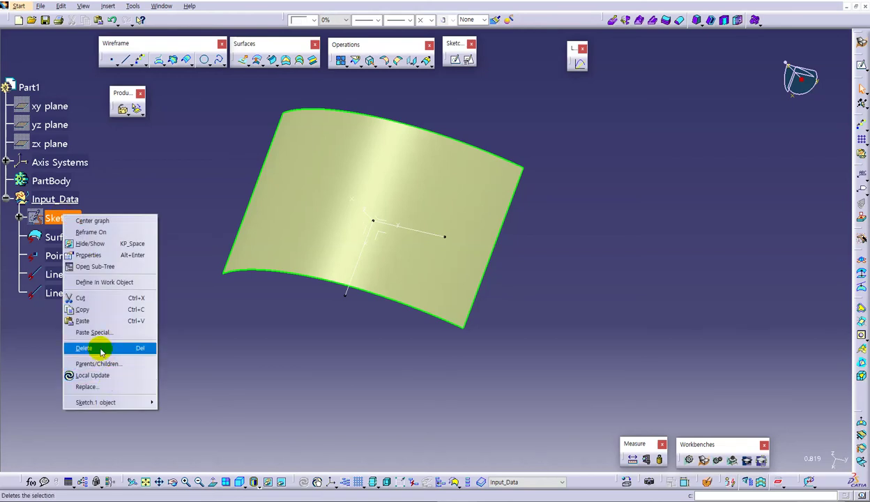
click(107, 347)
click(655, 388)
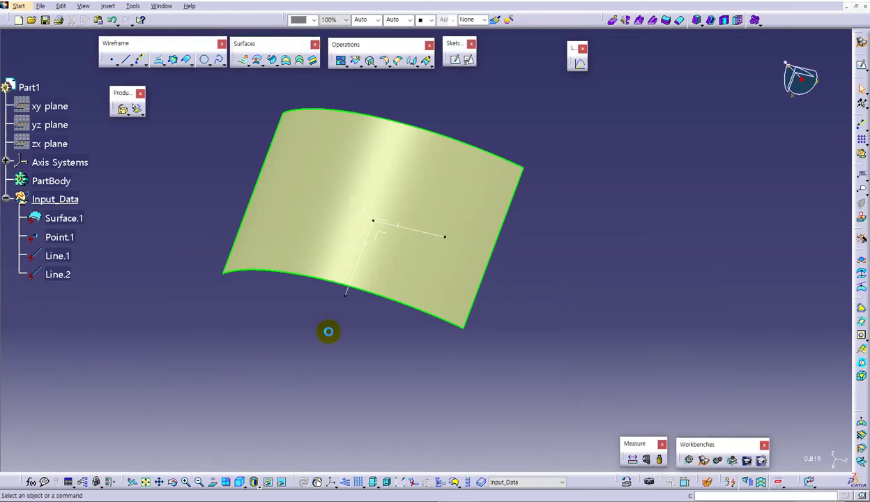
middle_drag(351, 340, 413, 336)
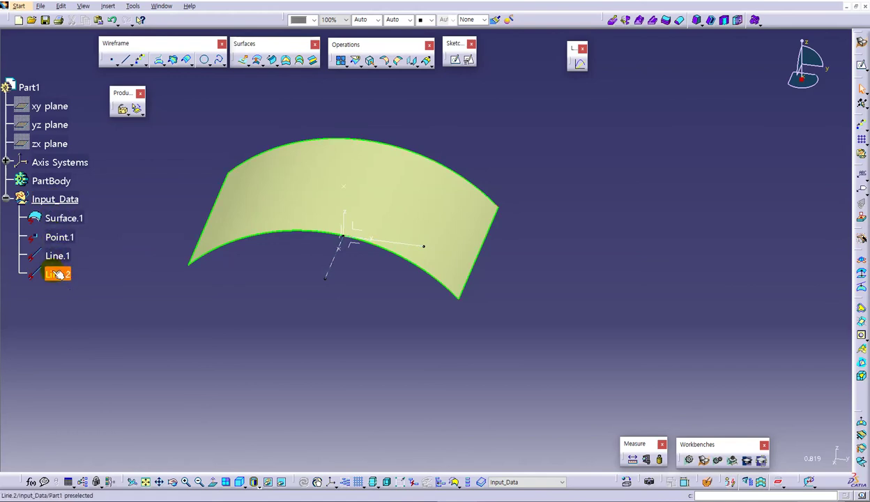
middle_drag(277, 311, 333, 318)
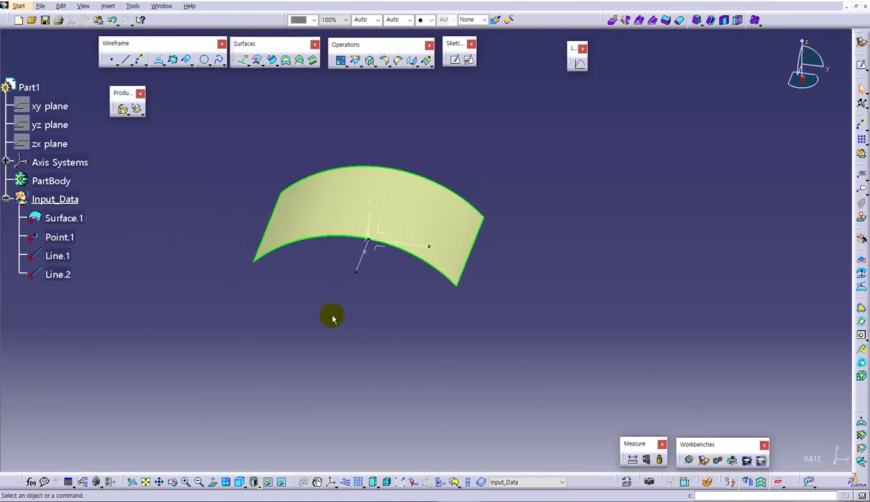
middle_drag(403, 301, 443, 316)
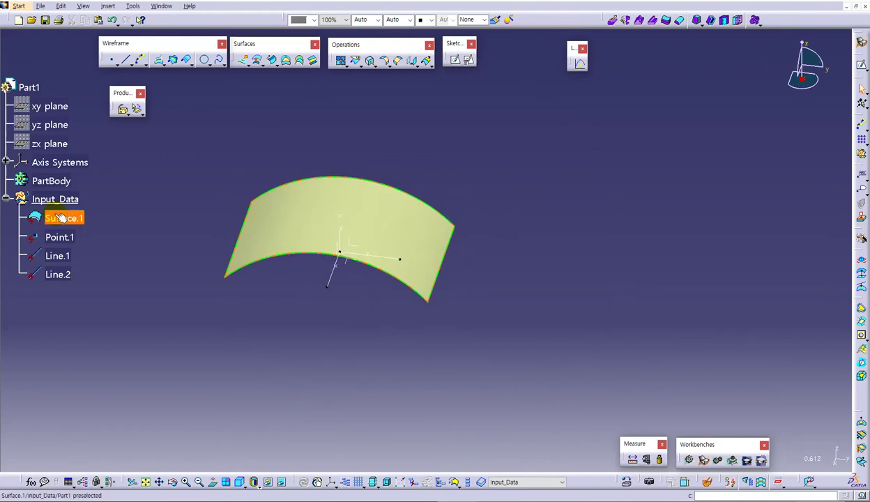
middle_drag(361, 349, 363, 368)
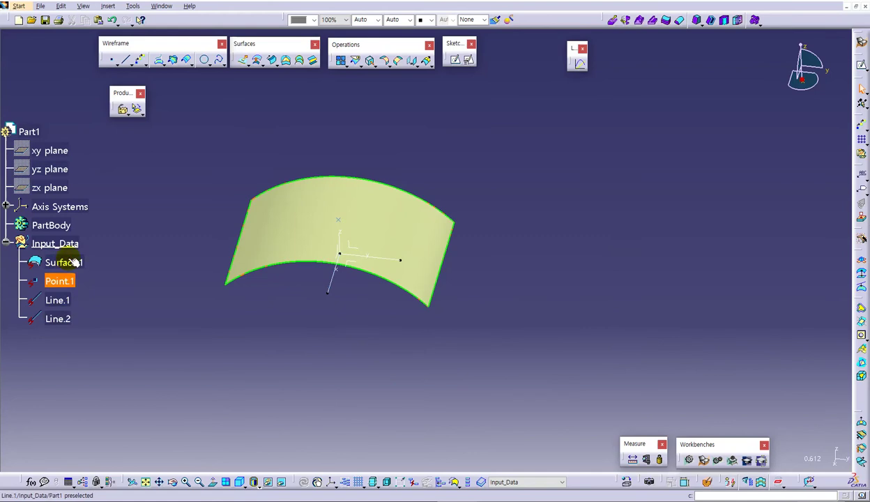
middle_drag(398, 326, 378, 317)
middle_drag(465, 310, 474, 312)
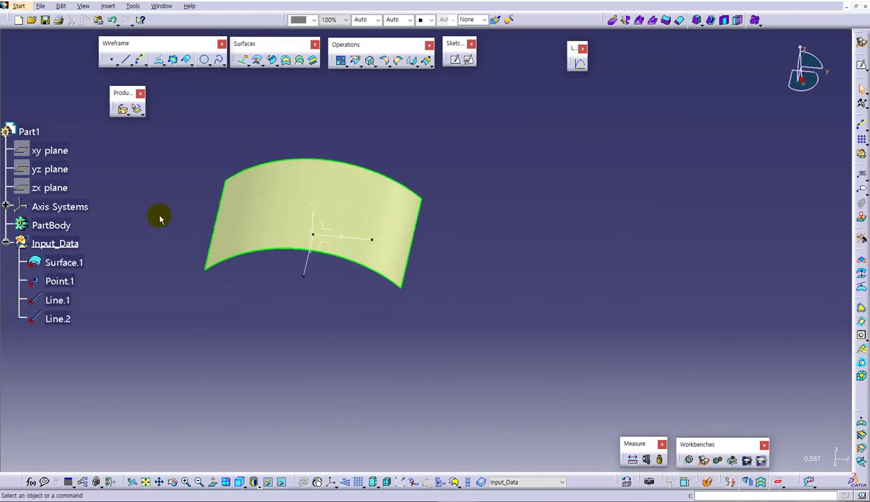
scroll(161, 219, down, 1)
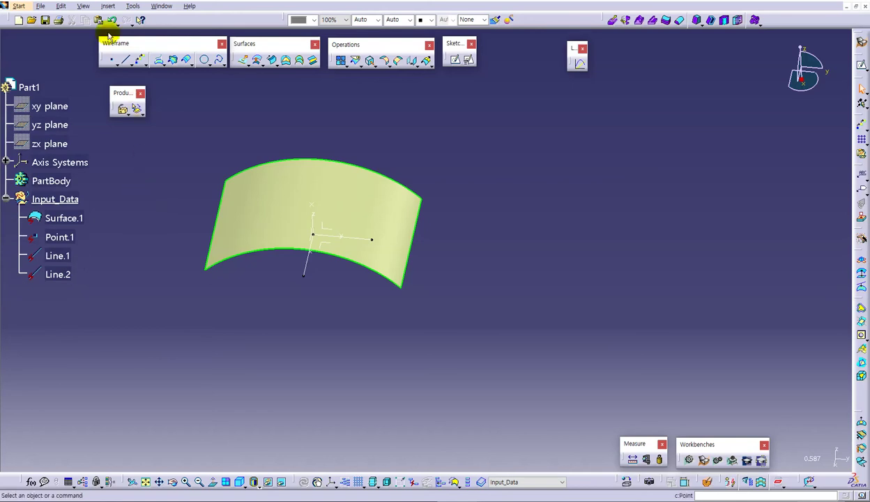
Insert a new geometrical set named Pattern_Unit under Part1.
click(108, 6)
click(129, 41)
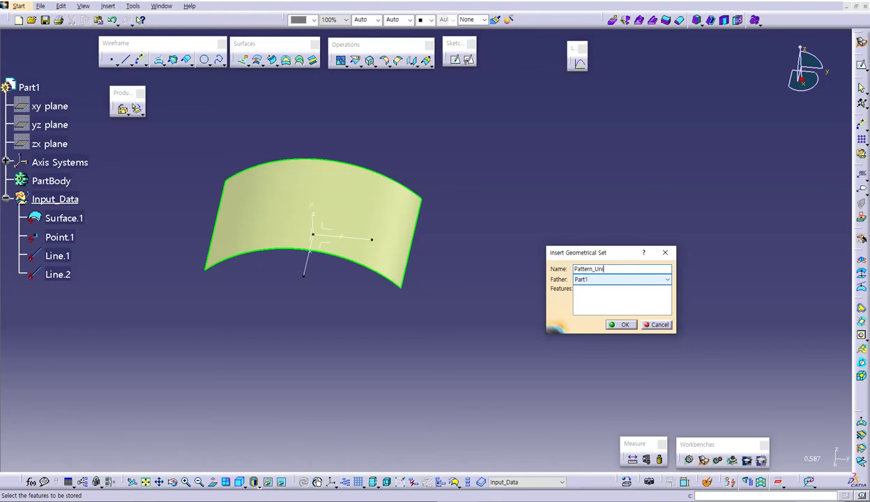
key(Return)
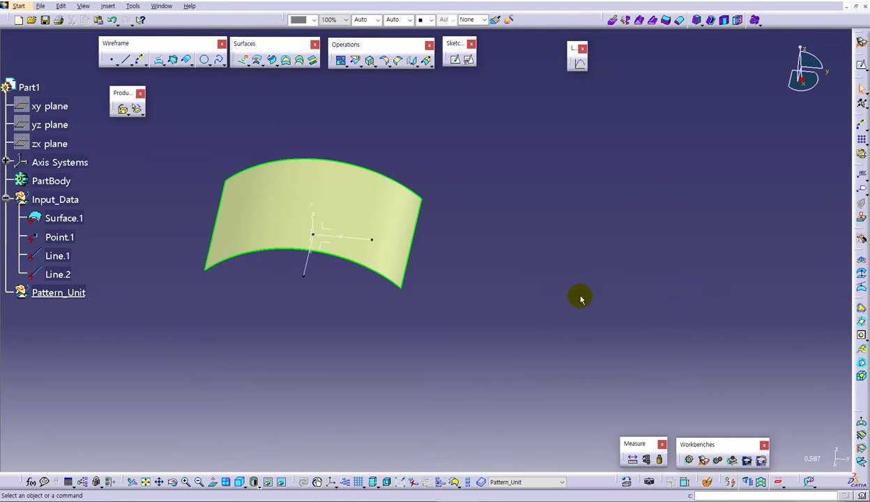
Offset Surface.1 outward by the pattern unit height given in the CASE-21_1 drawing, and hide the offset surface.
key(alt+Tab)
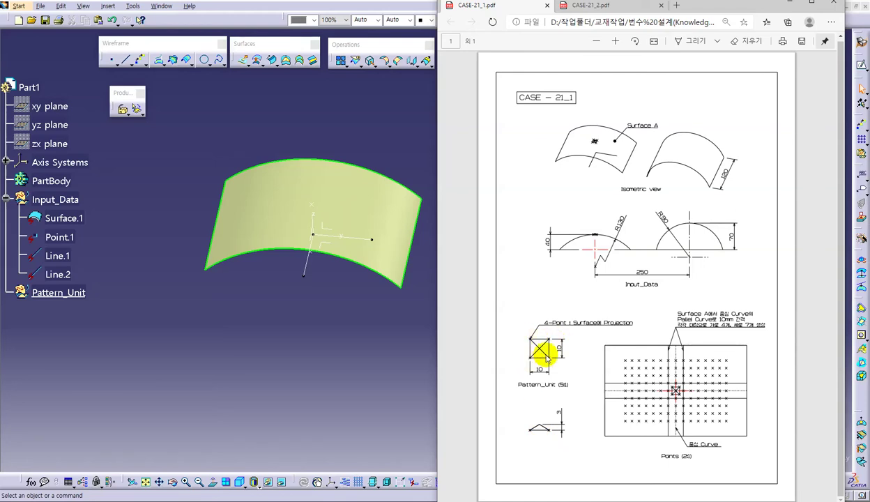
click(329, 354)
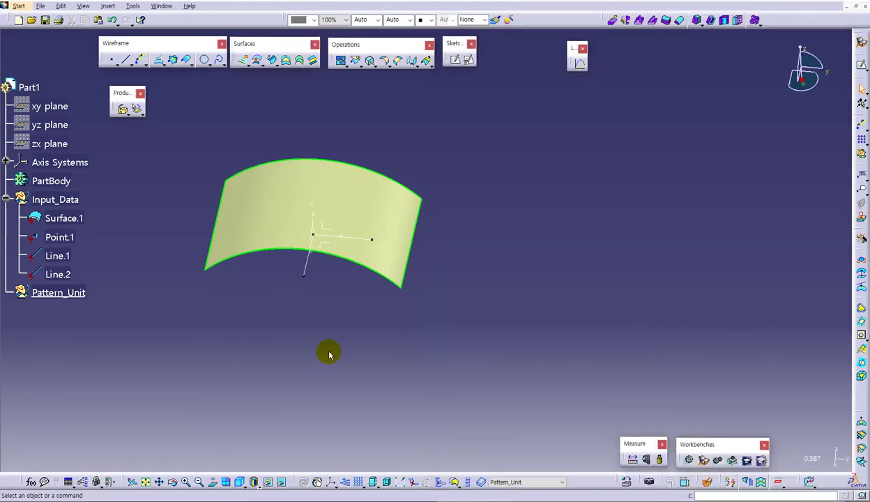
middle_drag(331, 326, 455, 336)
scroll(409, 349, up, 1)
click(257, 60)
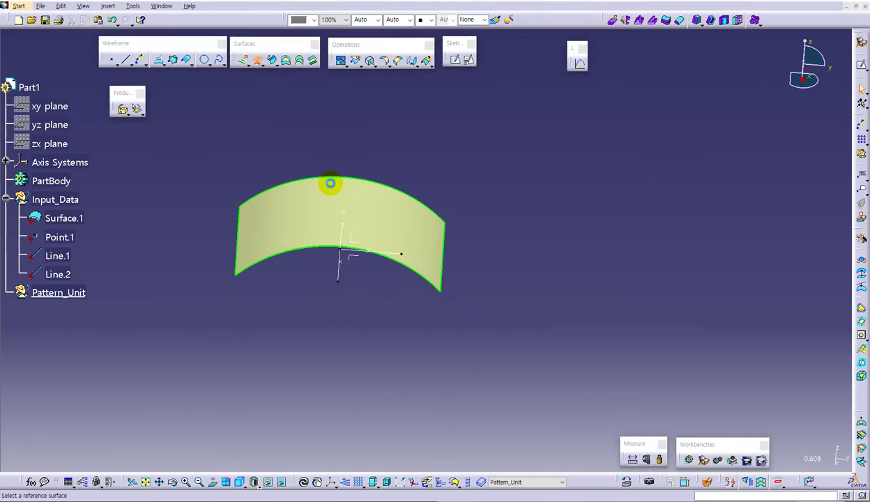
click(330, 185)
middle_drag(369, 332, 463, 299)
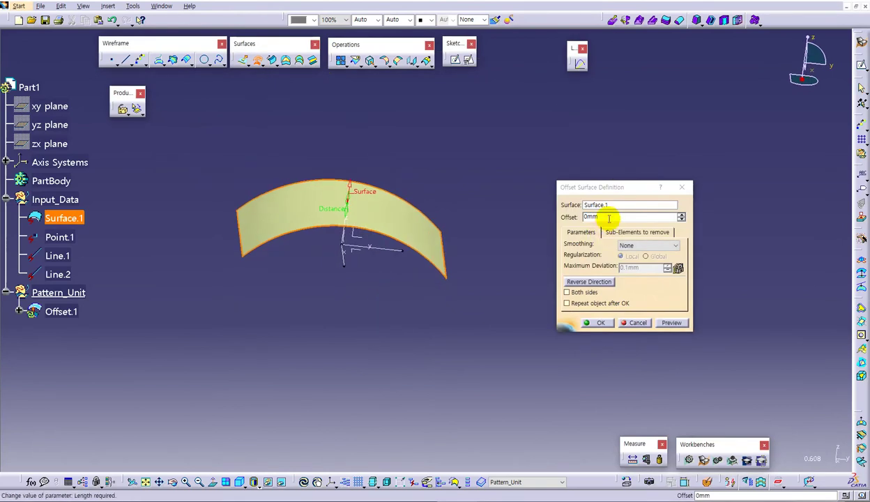
double_click(609, 218)
key(Return)
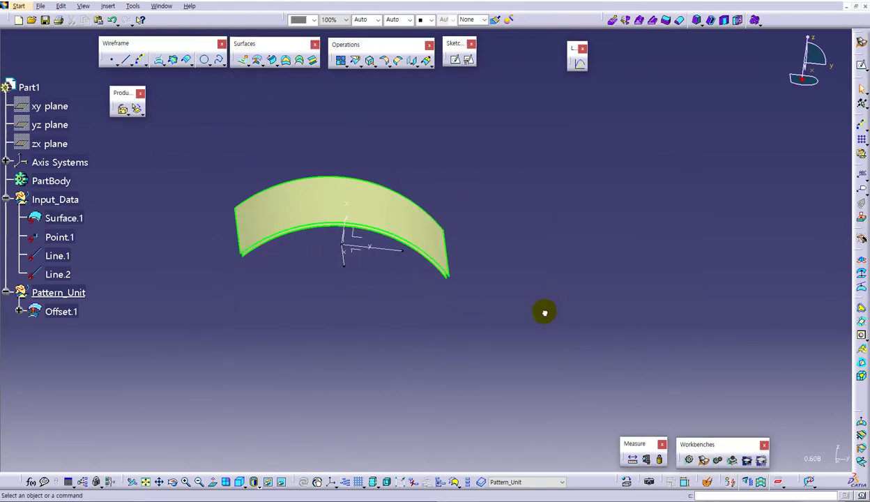
click(390, 212)
mouse_move(388, 289)
middle_down()
mouse_move(394, 307)
mouse_move(398, 235)
mouse_move(359, 311)
mouse_move(301, 183)
mouse_move(346, 213)
mouse_move(343, 359)
mouse_move(474, 276)
mouse_move(436, 319)
mouse_move(398, 289)
middle_up()
Create a point-direction line through Point.1 along Line.2, supported on Surface.1, with a 100 mm mirrored extent.
click(124, 60)
middle_drag(358, 381, 310, 220)
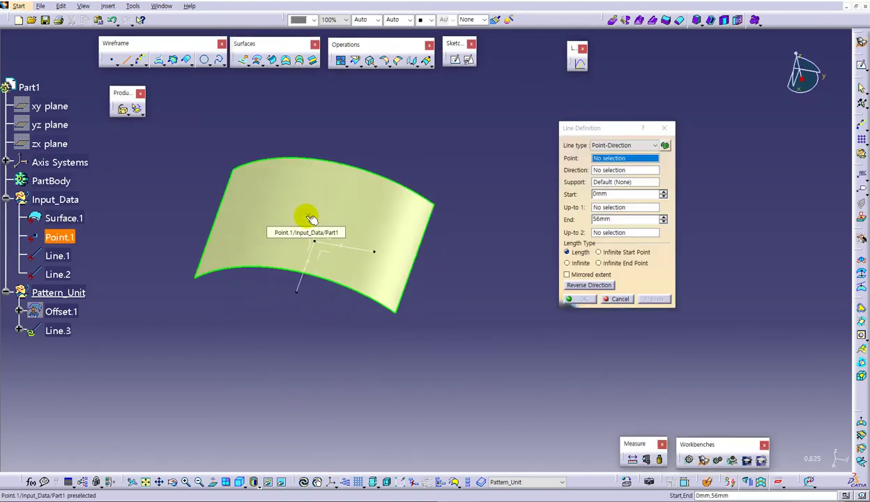
click(306, 216)
middle_drag(410, 337, 411, 323)
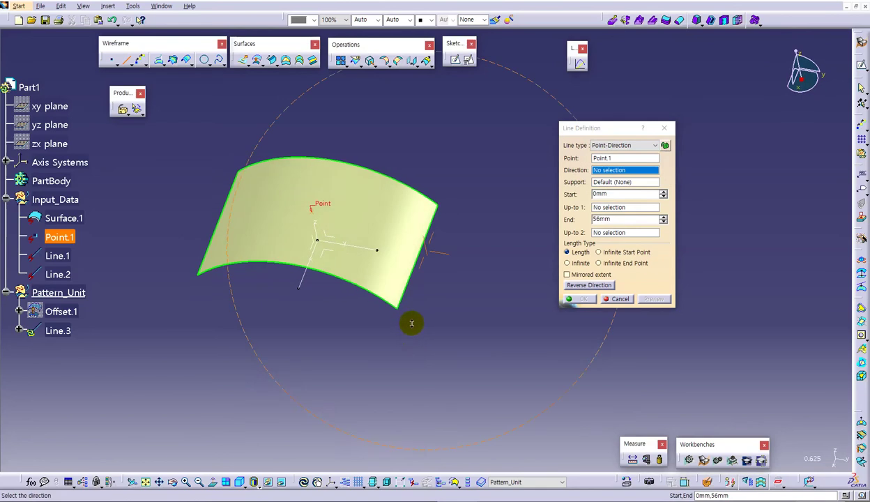
middle_drag(341, 293, 378, 310)
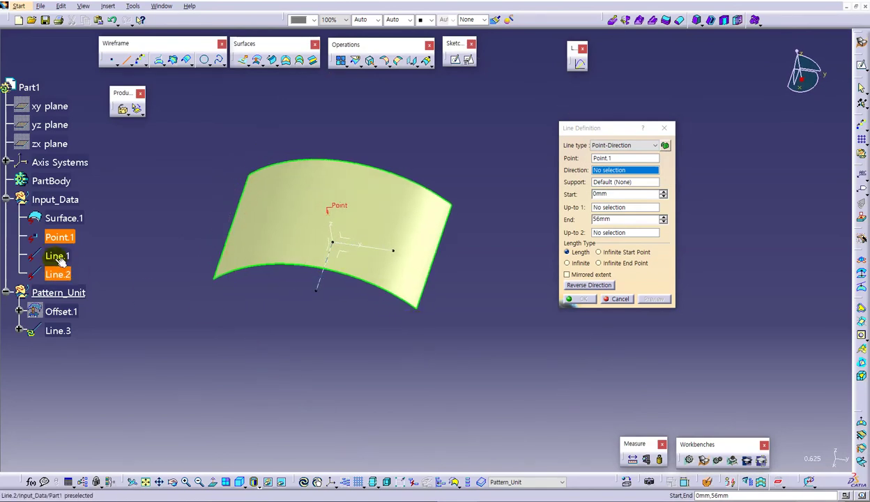
middle_drag(327, 345, 364, 349)
click(326, 288)
drag(317, 296, 312, 331)
click(566, 274)
mouse_move(415, 359)
middle_down()
mouse_move(423, 375)
mouse_move(428, 370)
middle_up()
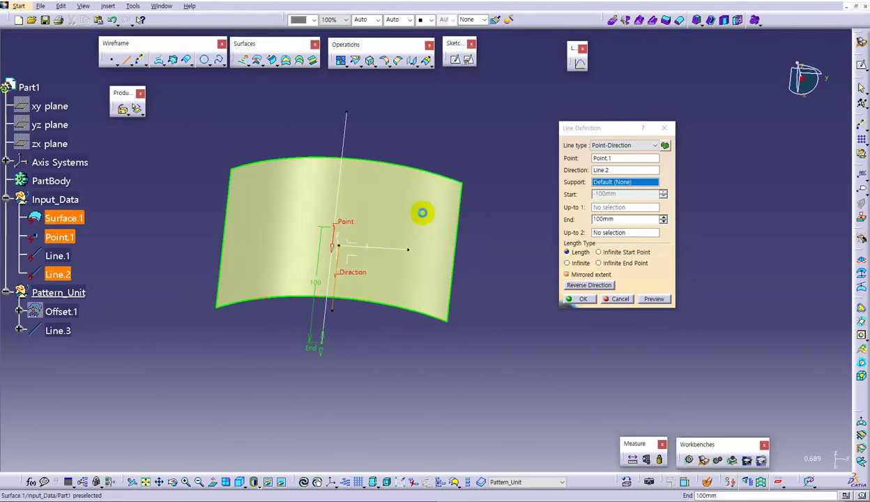
click(427, 215)
middle_drag(484, 343, 568, 309)
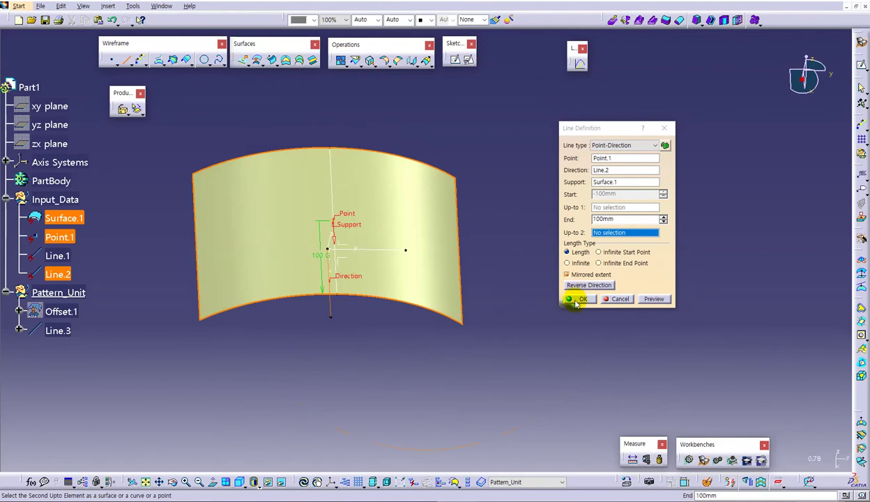
click(578, 298)
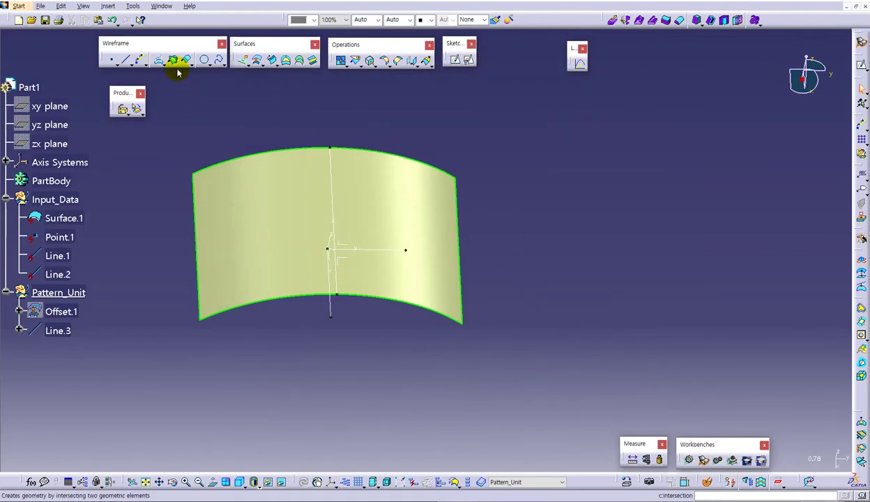
Create a point-direction line through Point.1 along Line.1, supported on Surface.1, with a 147 mm mirrored extent.
click(127, 62)
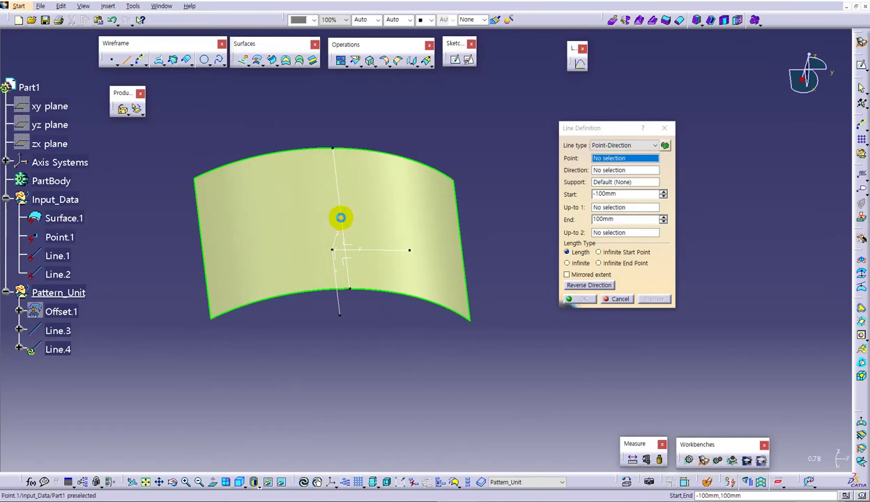
click(347, 221)
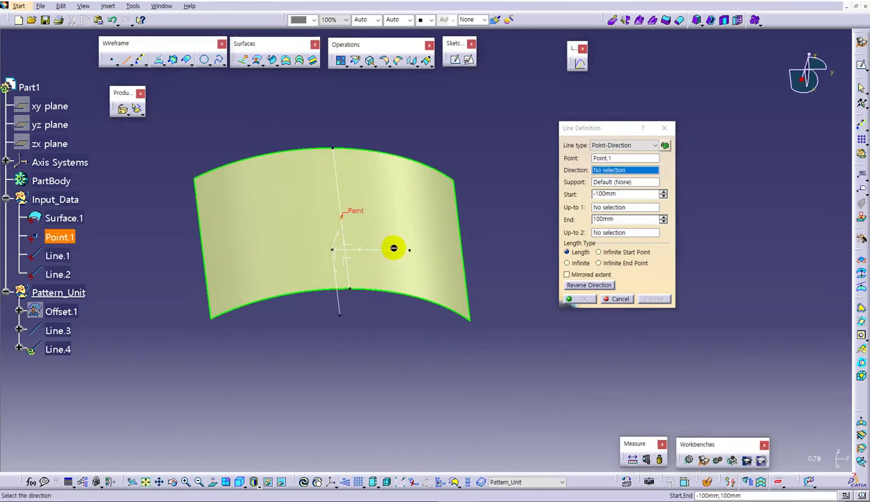
click(388, 249)
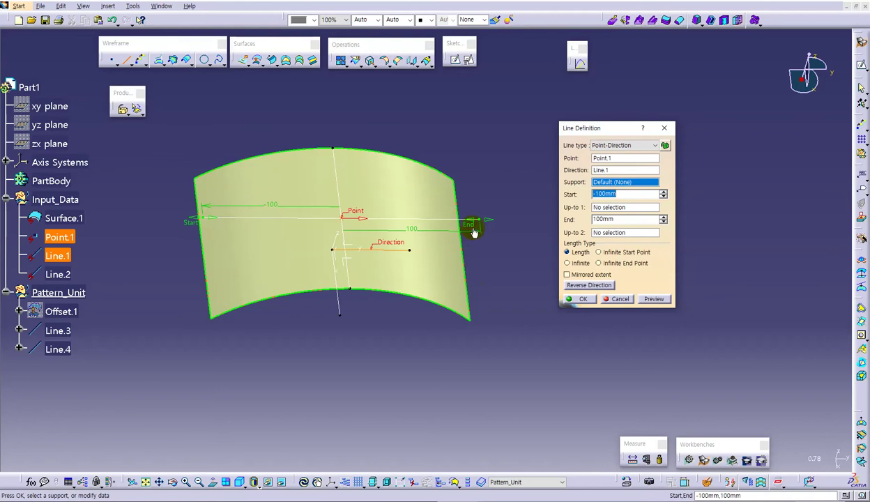
drag(481, 219, 535, 219)
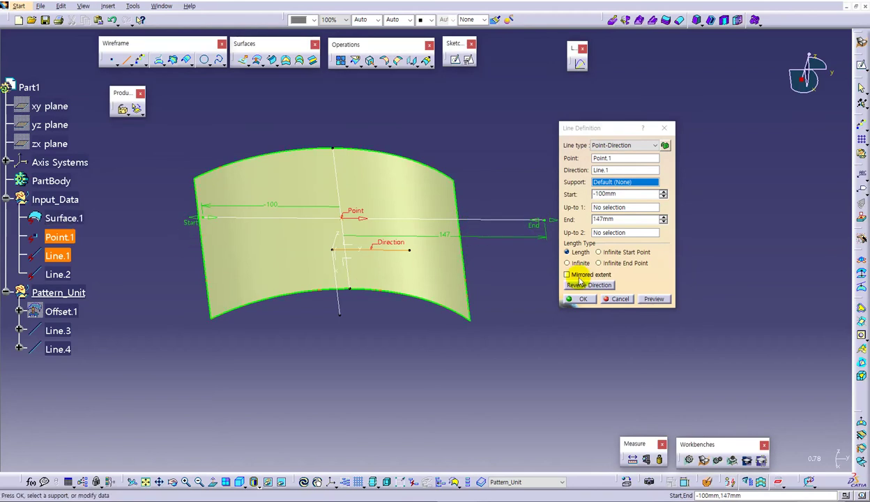
click(578, 278)
click(442, 282)
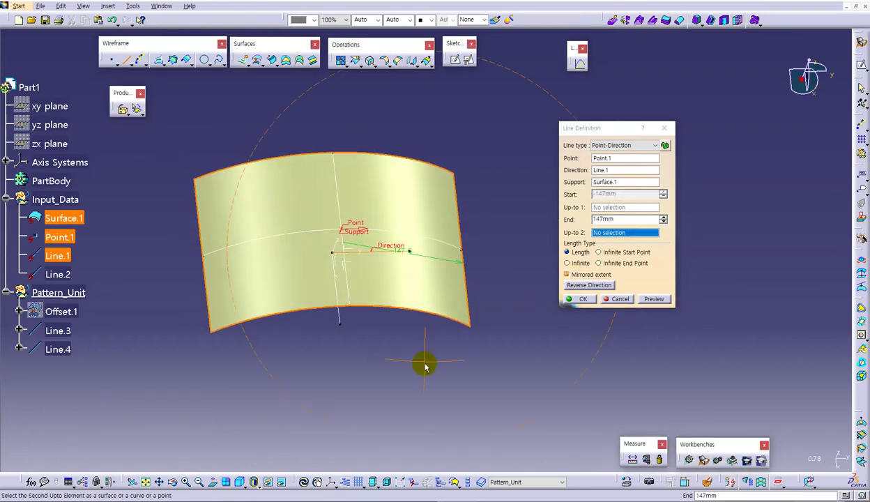
click(582, 298)
middle_drag(488, 307, 550, 282)
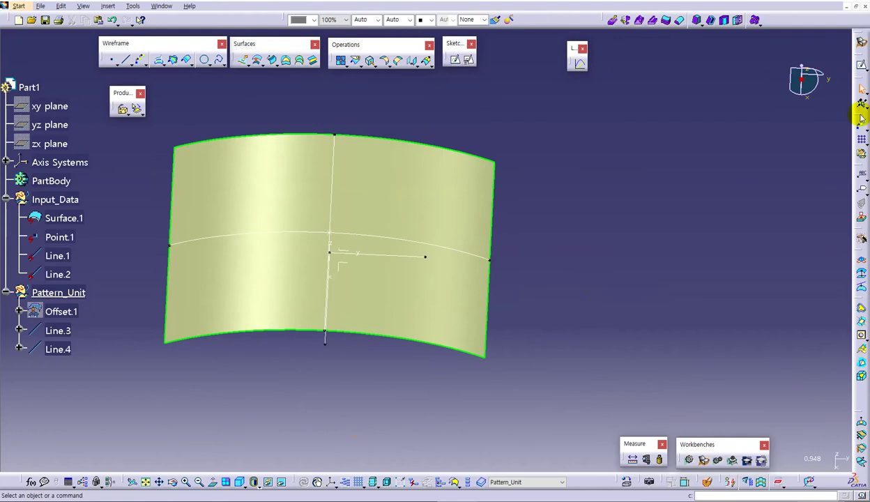
Following the drawing's 10 mm unit width, define a parallel curve of Line.3 on Surface.1, 5 mm away on both sides.
key(alt+Tab)
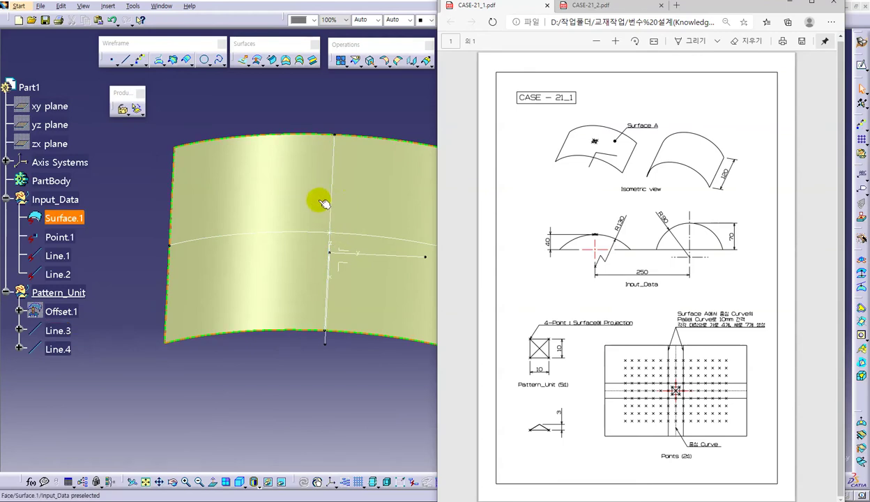
click(281, 93)
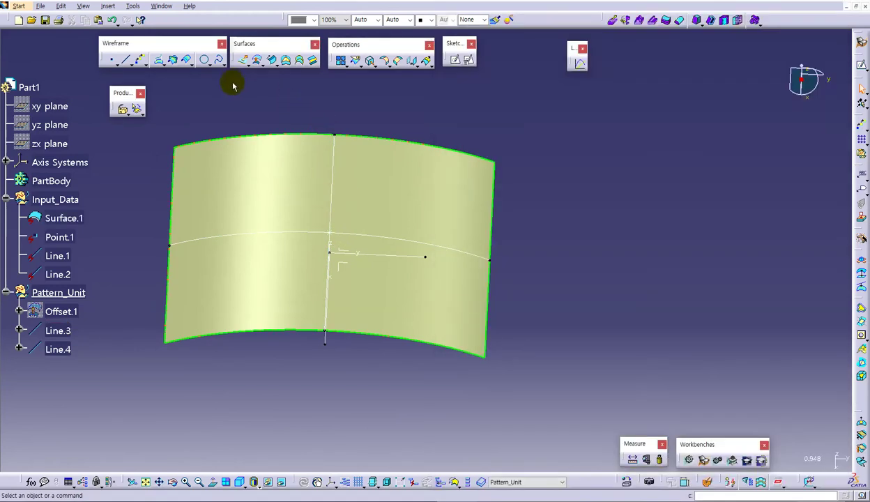
click(187, 60)
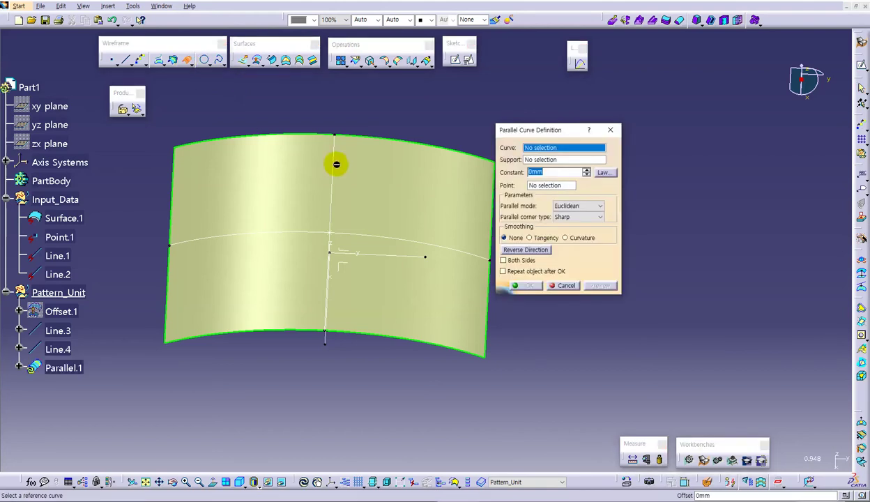
click(335, 160)
middle_drag(410, 396, 371, 368)
click(393, 188)
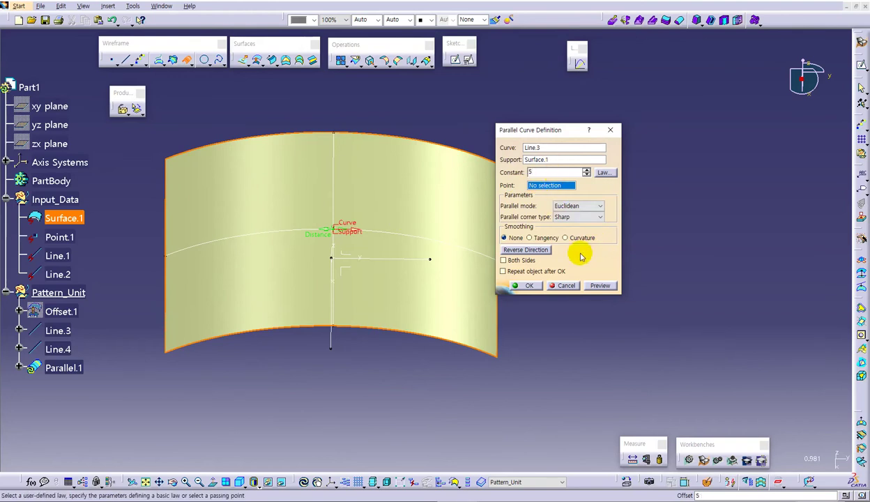
click(524, 262)
middle_drag(450, 365, 316, 169)
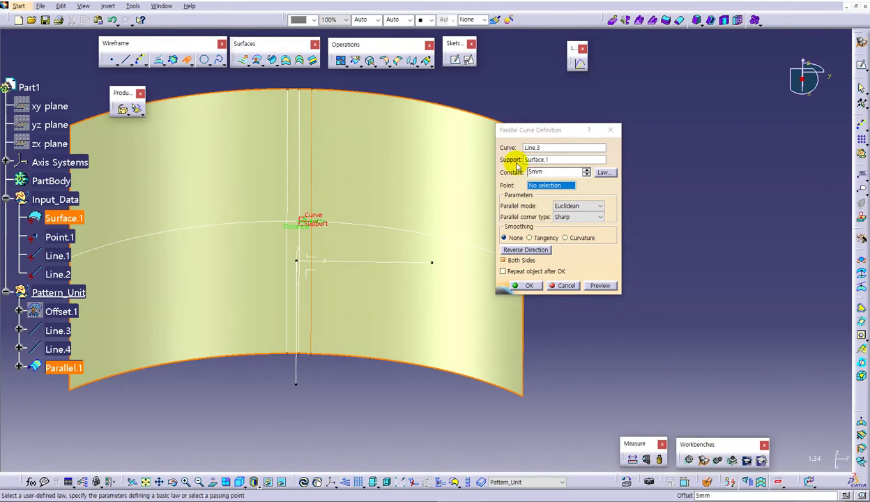
middle_drag(472, 223, 443, 232)
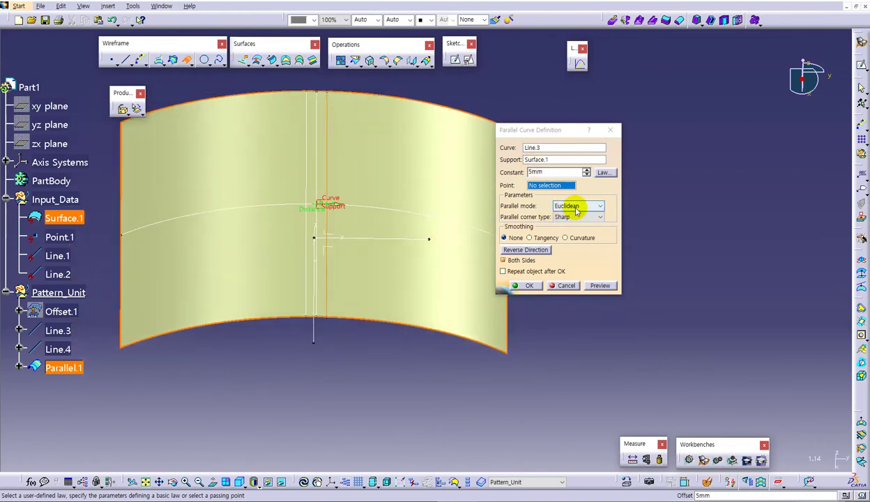
Set the parallel mode of Line.3's 5 mm both-sides parallel curve to Geodesic and create the curves.
click(601, 206)
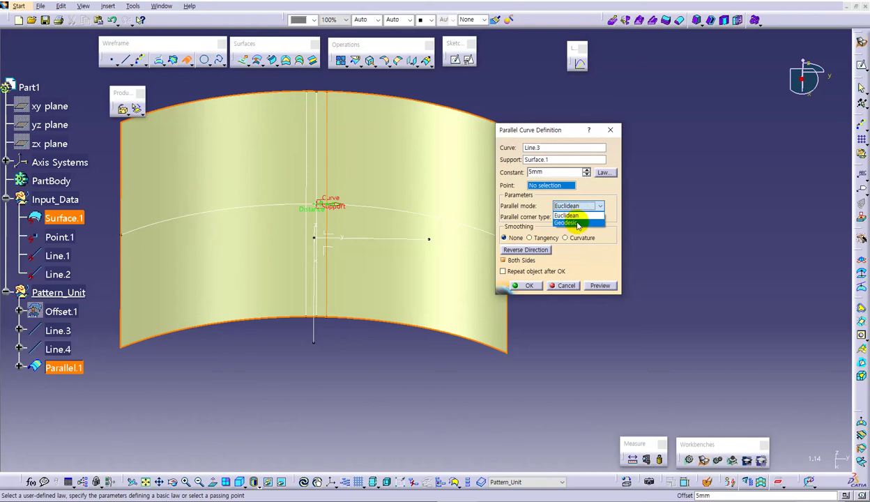
click(573, 221)
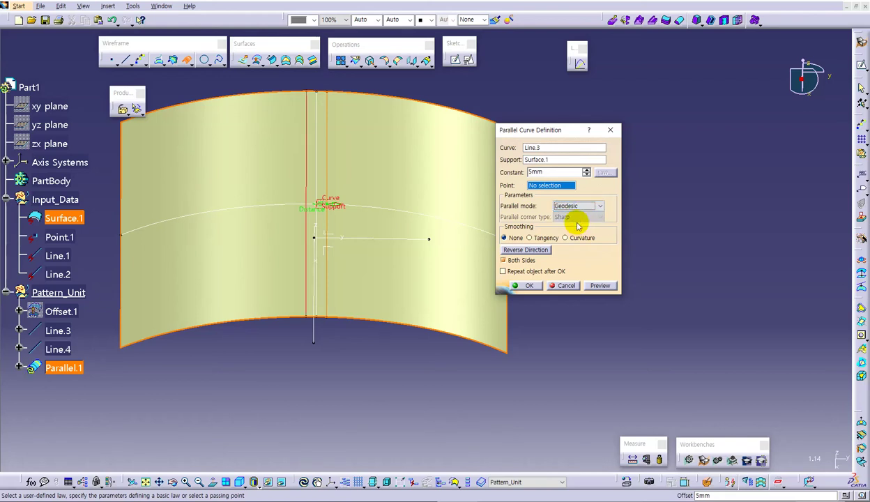
drag(536, 130, 646, 114)
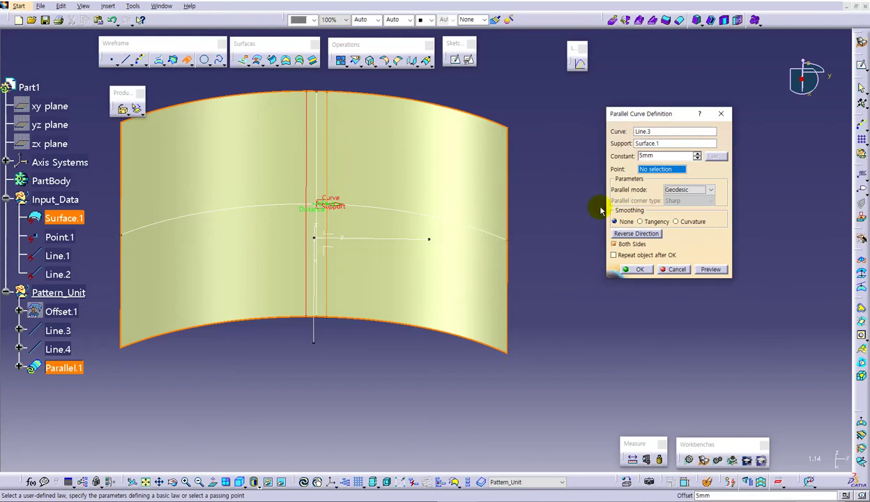
middle_drag(352, 368, 403, 212)
middle_drag(322, 327, 375, 223)
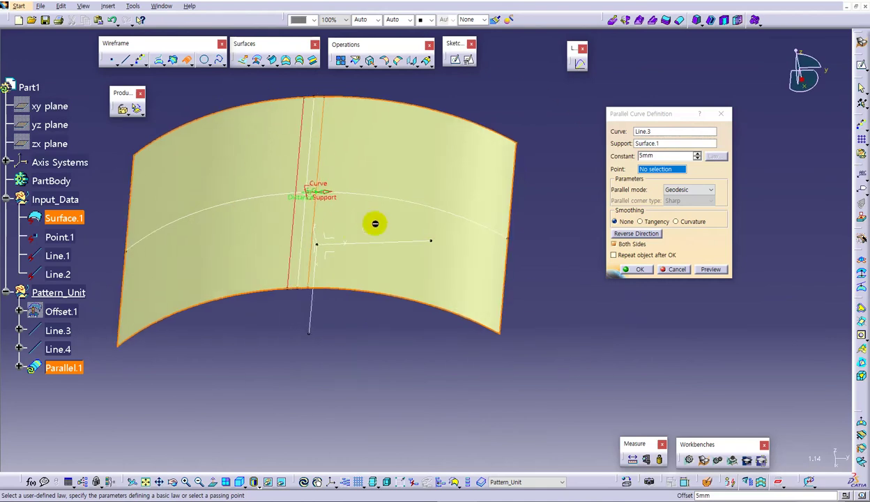
middle_drag(443, 299, 446, 315)
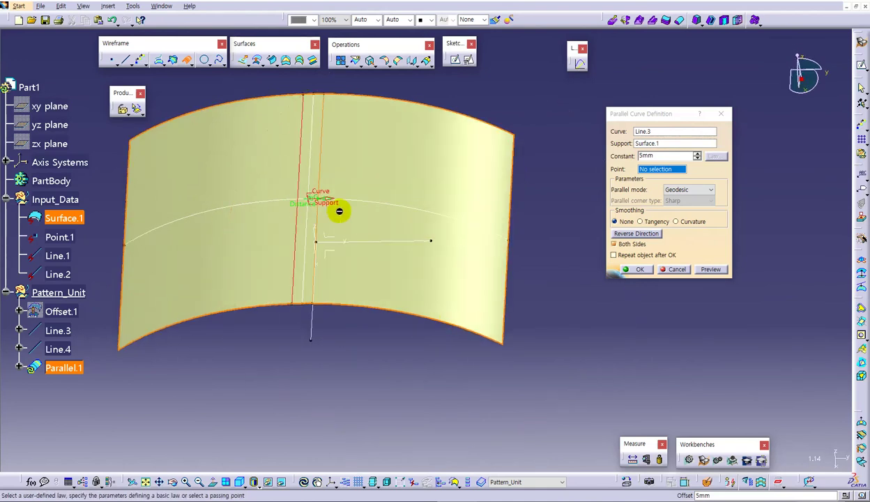
middle_drag(448, 238, 318, 232)
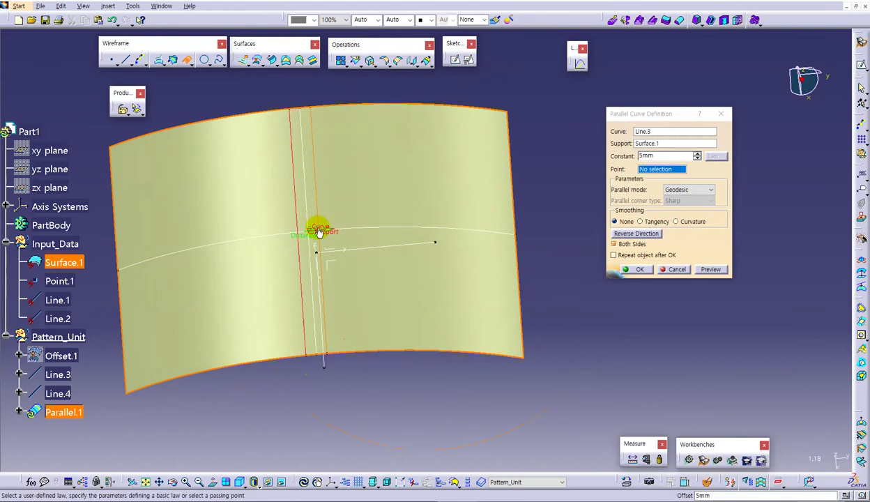
middle_drag(417, 373, 617, 156)
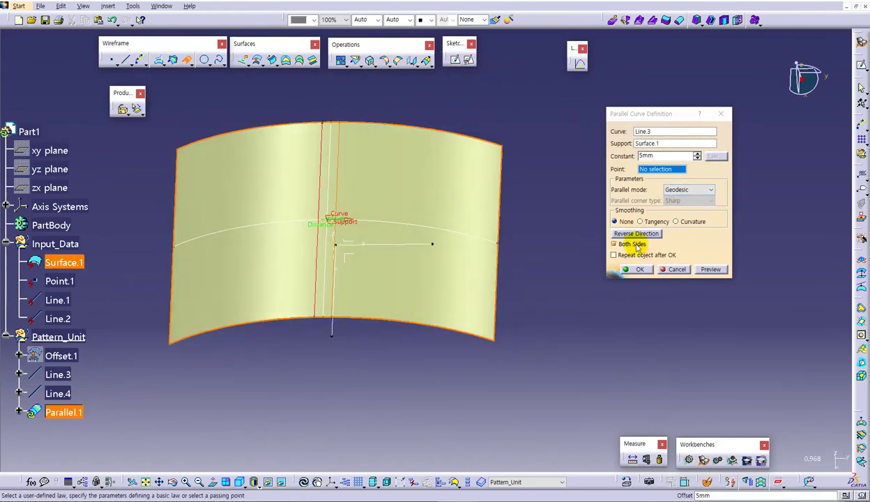
click(640, 269)
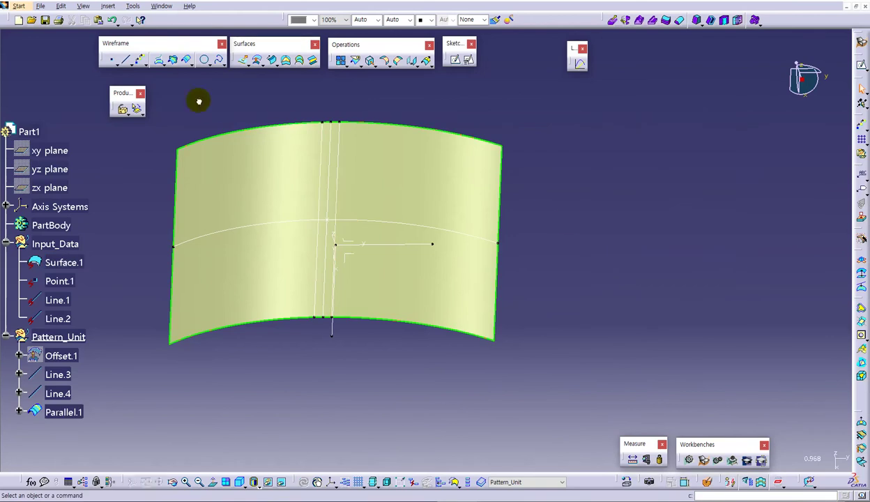
Create geodesic parallel curves of Line.4 on Surface.1, offset 5 mm on both sides.
click(188, 61)
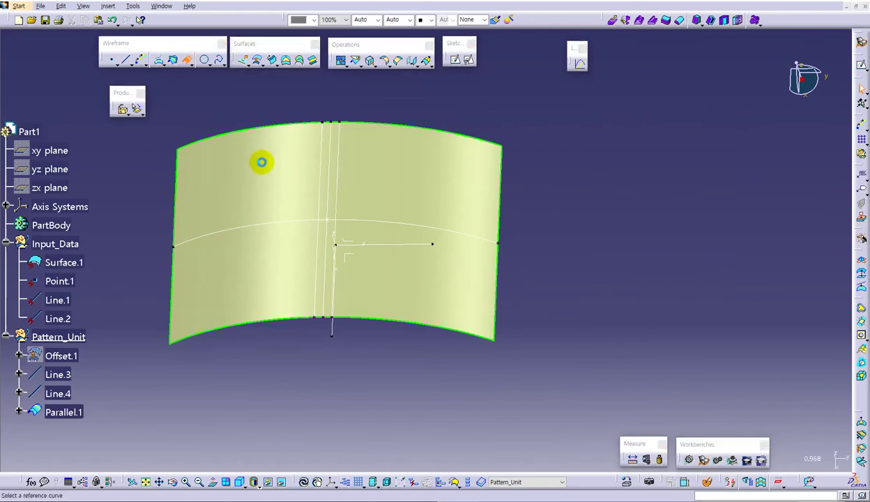
click(355, 221)
click(440, 179)
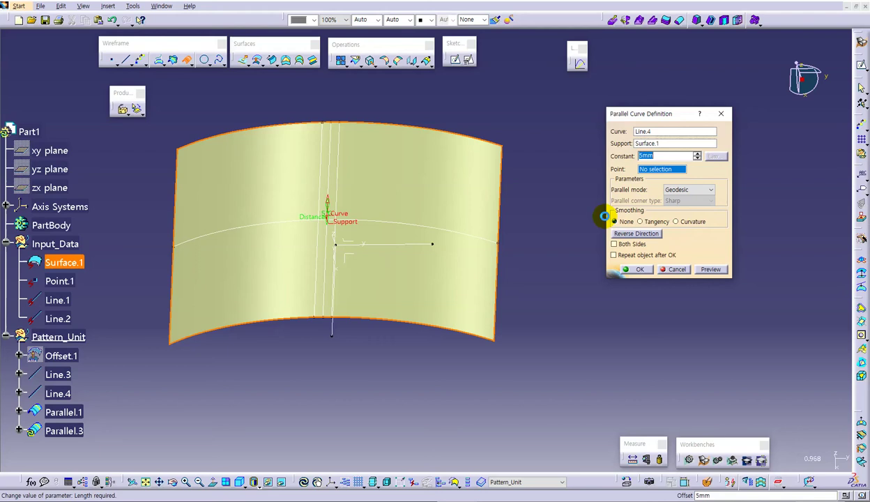
click(622, 245)
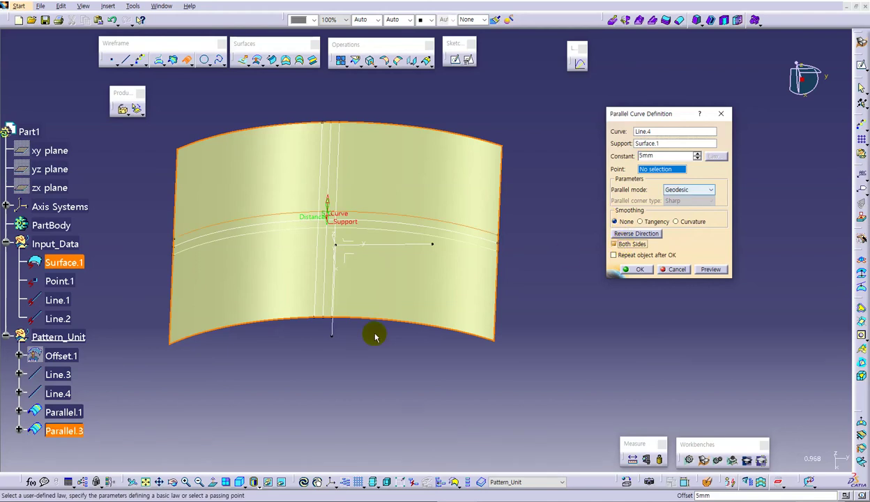
middle_drag(374, 335, 383, 358)
click(634, 269)
Intersect Parallel.1 and Parallel.2 with Parallel.3 and Parallel.4 to create the corner points of the pattern unit.
middle_drag(568, 276, 304, 210)
middle_drag(311, 323, 311, 360)
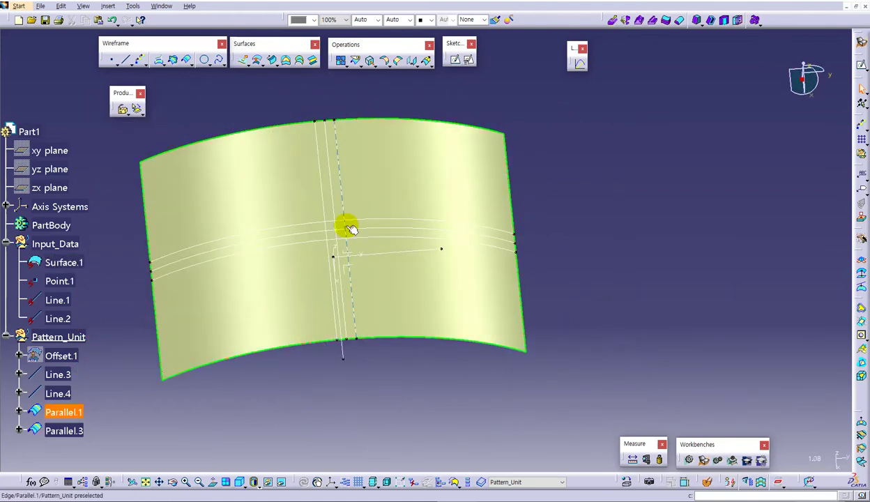
middle_drag(370, 295, 361, 316)
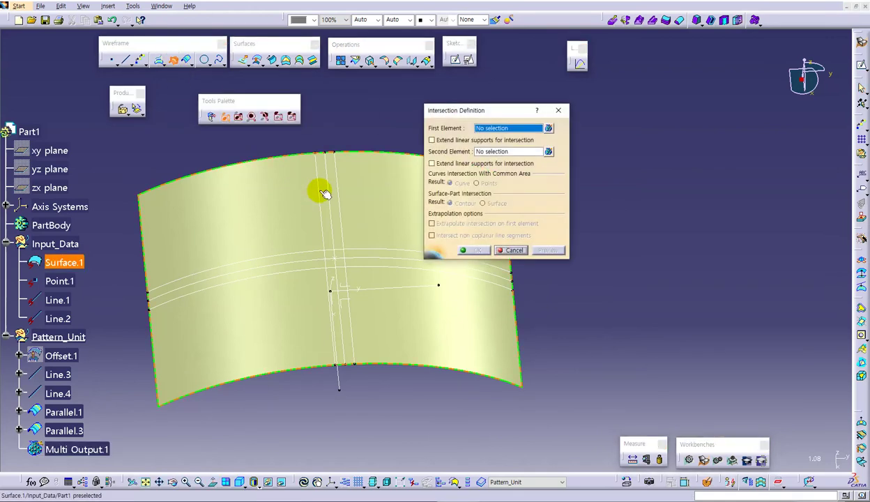
drag(458, 115, 579, 161)
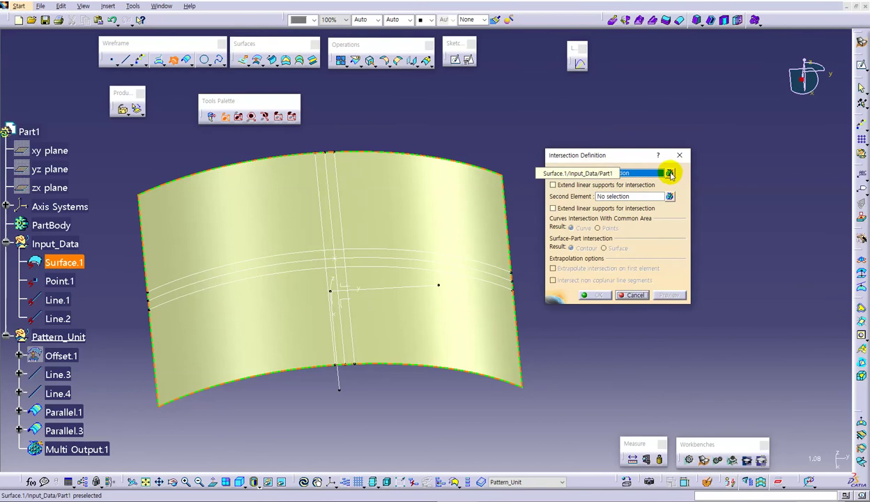
click(669, 173)
middle_drag(433, 334, 279, 191)
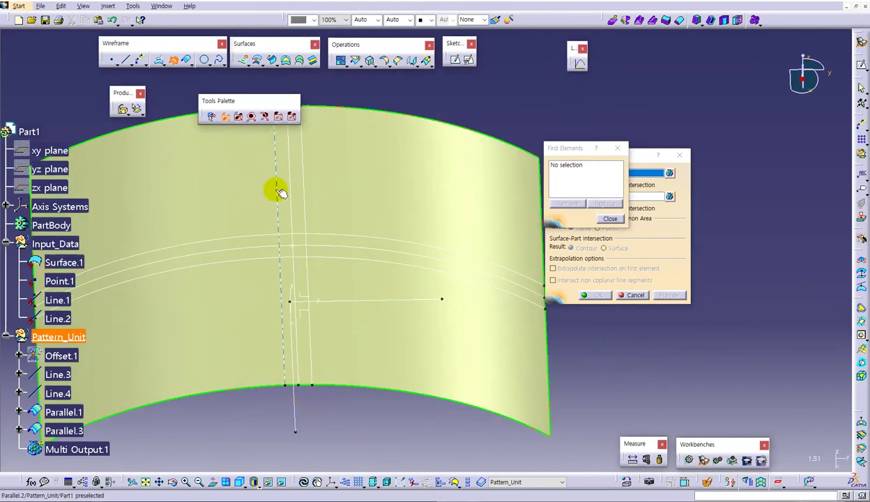
click(279, 190)
click(301, 178)
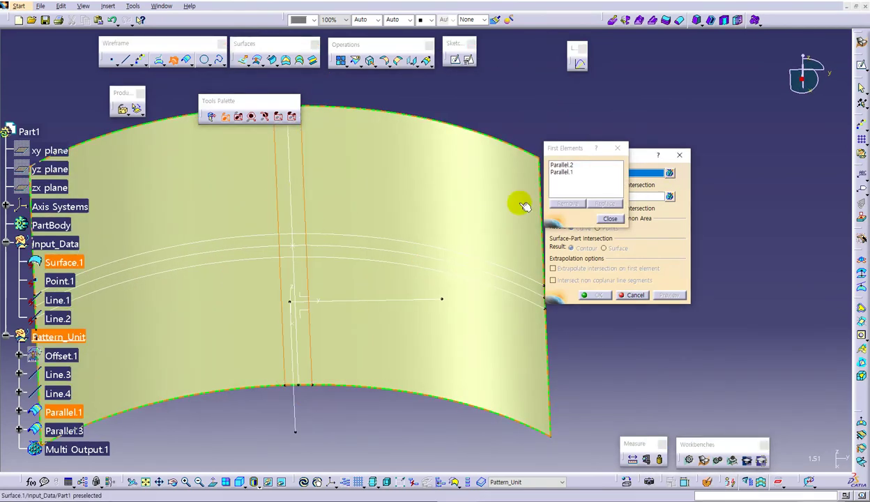
click(669, 197)
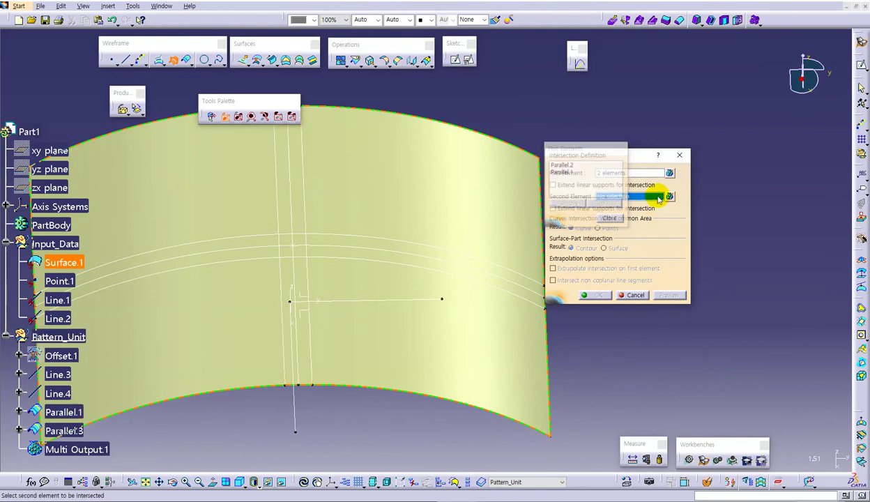
click(668, 195)
click(342, 256)
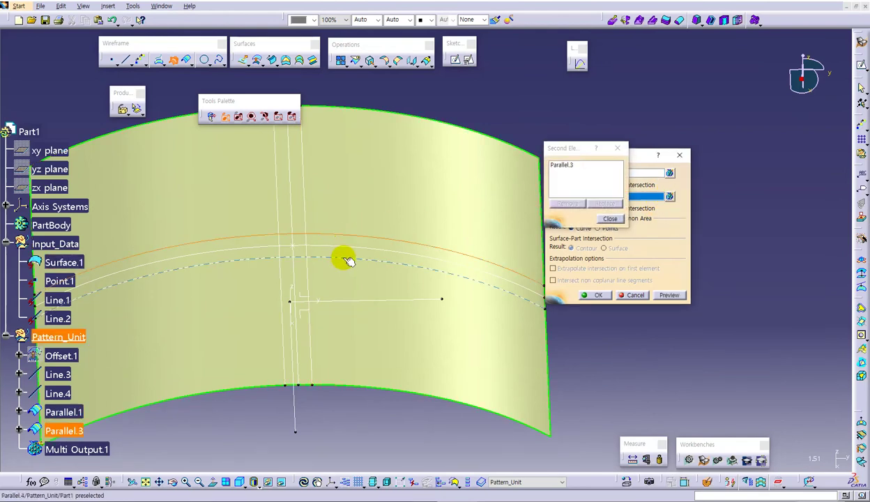
click(381, 264)
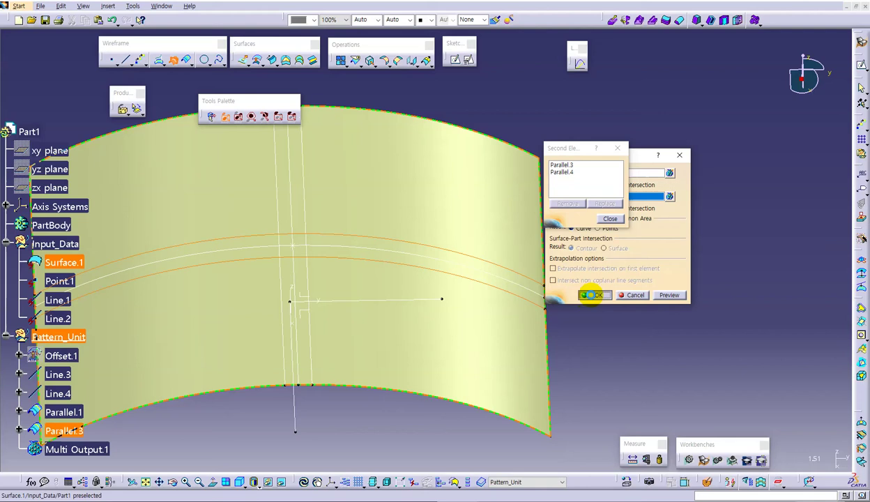
click(593, 294)
Define a Normal to surface line through Point.1 with Surface.1 as its reference surface.
scroll(453, 307, up, 6)
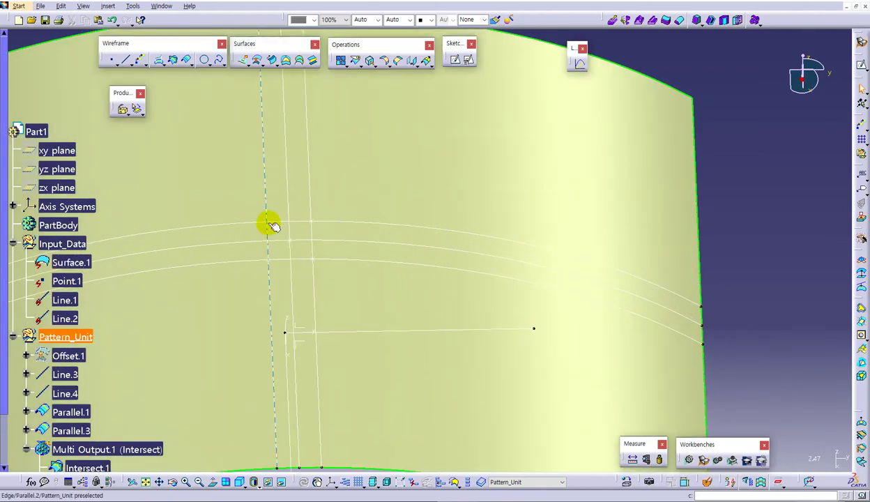
middle_drag(330, 307, 395, 239)
scroll(264, 310, down, 3)
middle_drag(460, 322, 291, 314)
click(126, 61)
ctrl+middle_drag(450, 361, 337, 237)
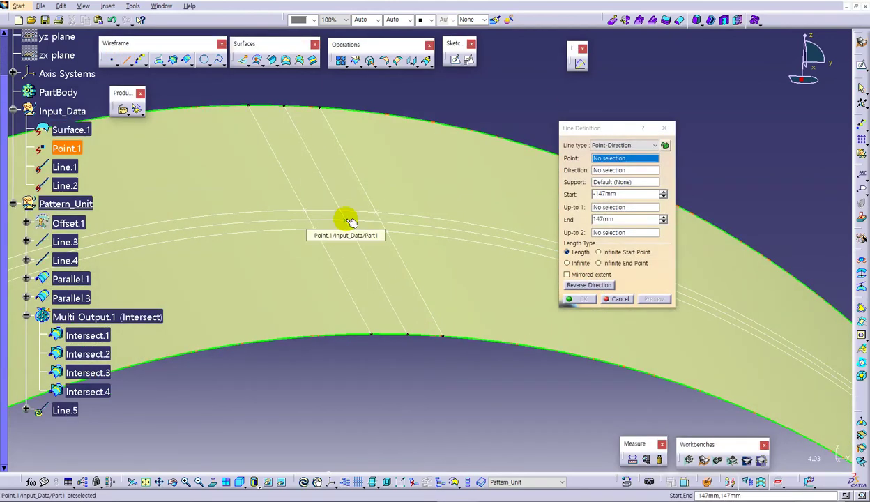
click(346, 219)
middle_drag(407, 369, 375, 356)
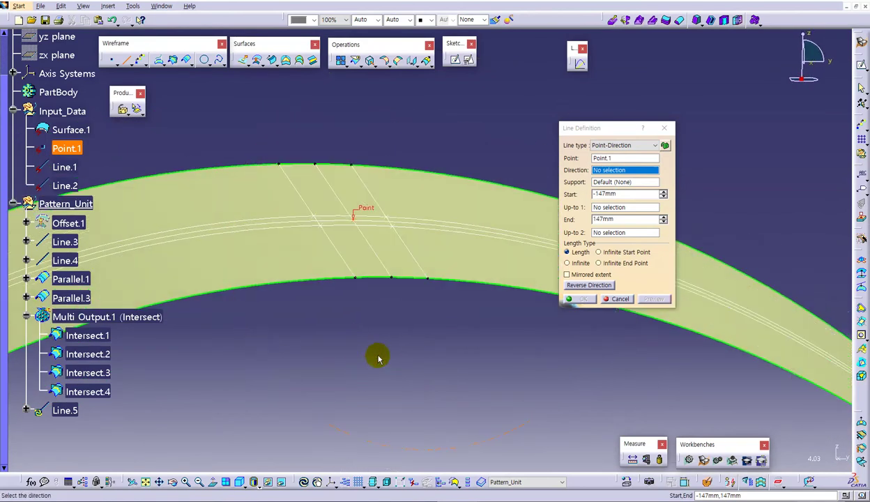
click(618, 144)
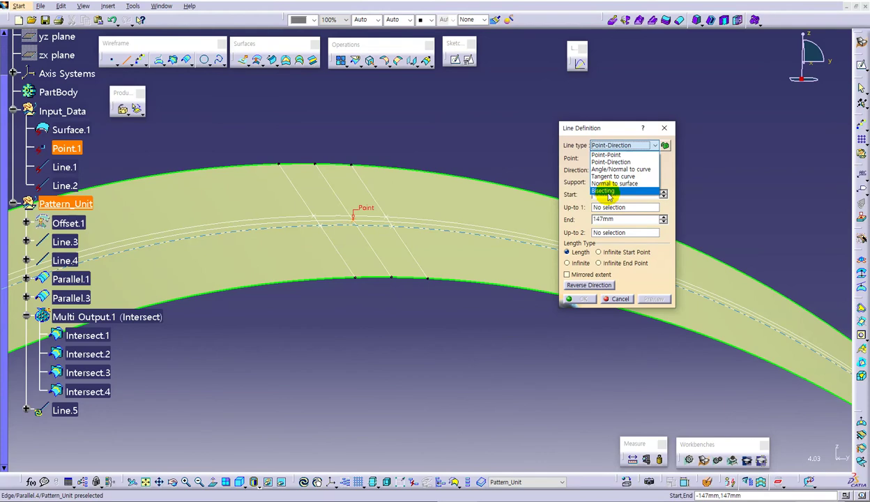
click(613, 183)
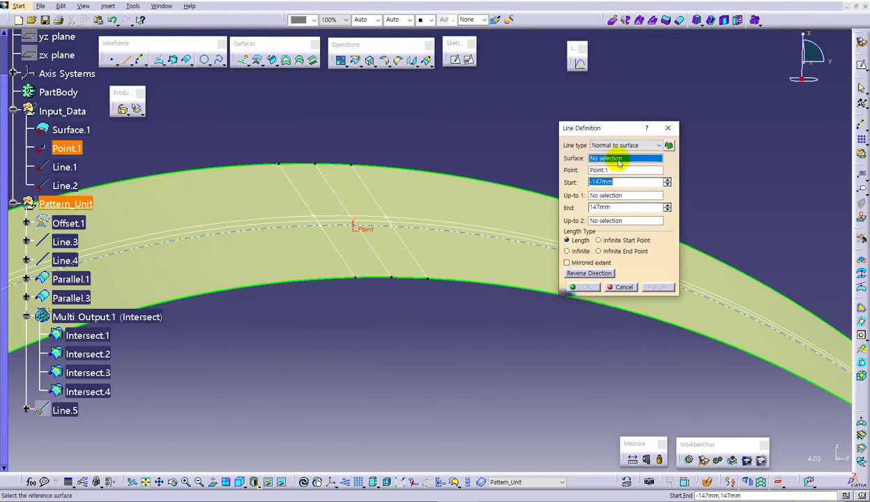
click(455, 249)
middle_drag(488, 347, 501, 354)
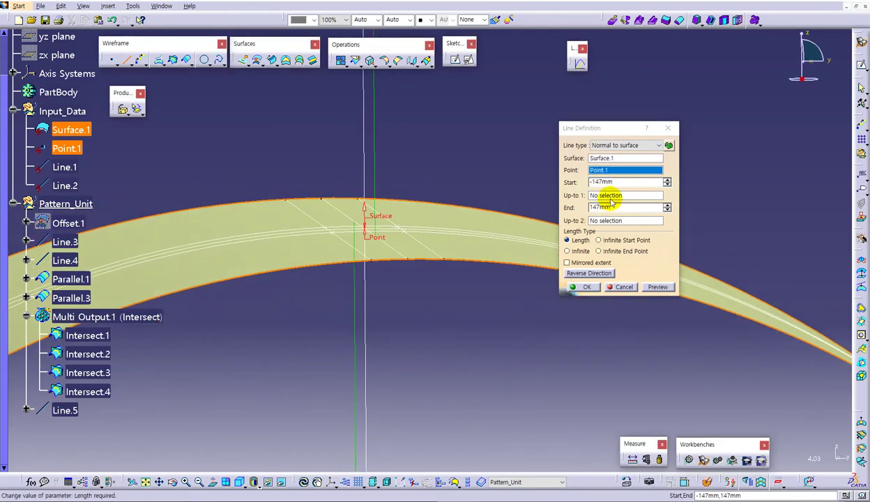
Limit the start of the normal line up to Offset.1 and set its end to 0 mm.
click(610, 197)
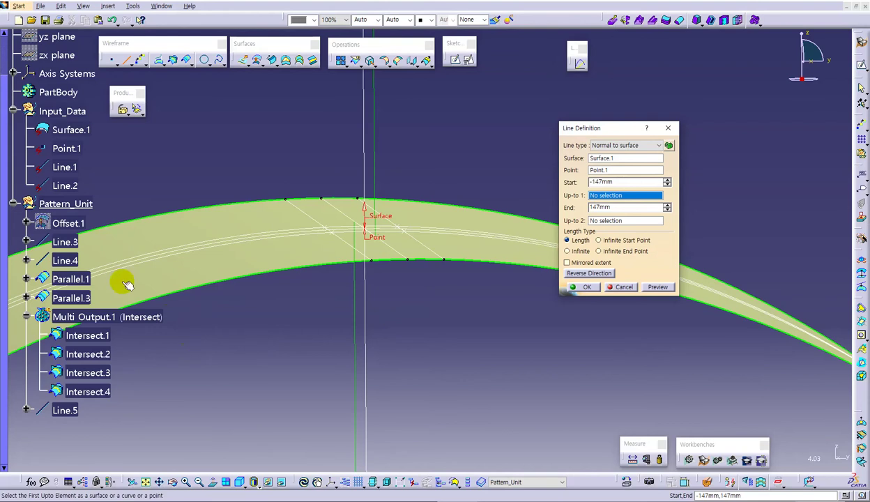
click(68, 223)
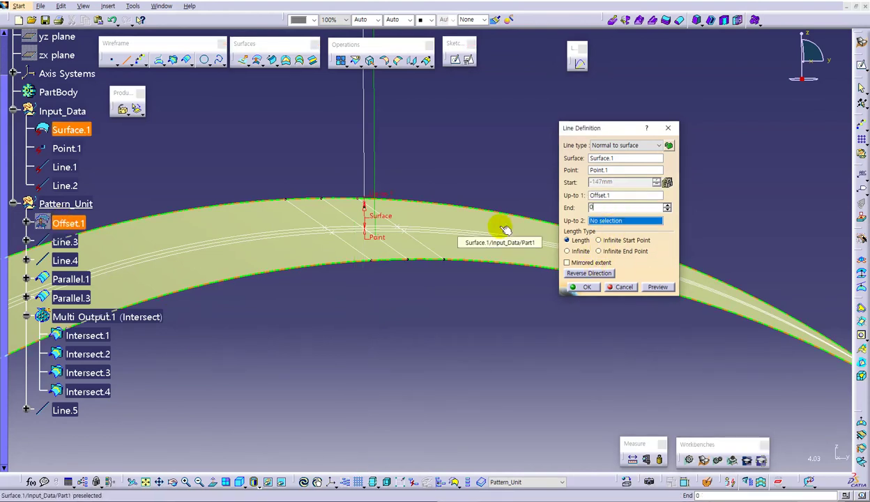
click(466, 331)
middle_drag(494, 349, 409, 230)
Show Offset.1 to check the normal line's extent between both surfaces, and create the line.
right_click(75, 223)
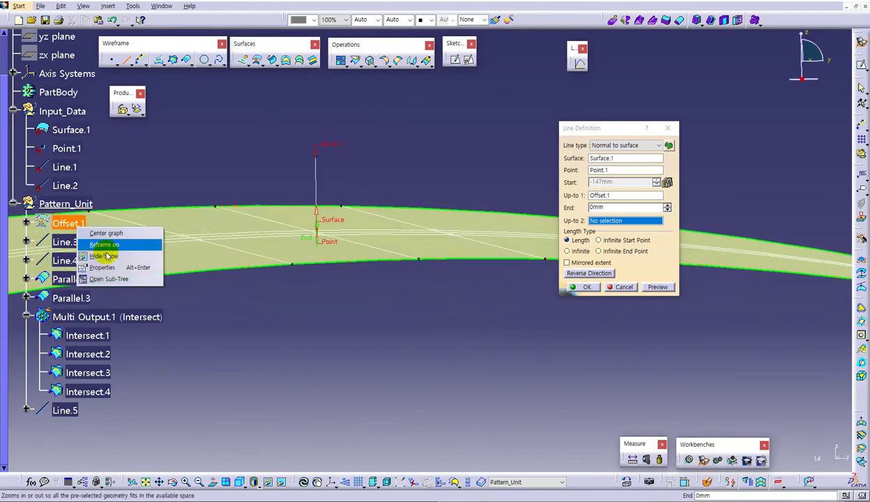
click(133, 252)
middle_drag(502, 312, 502, 305)
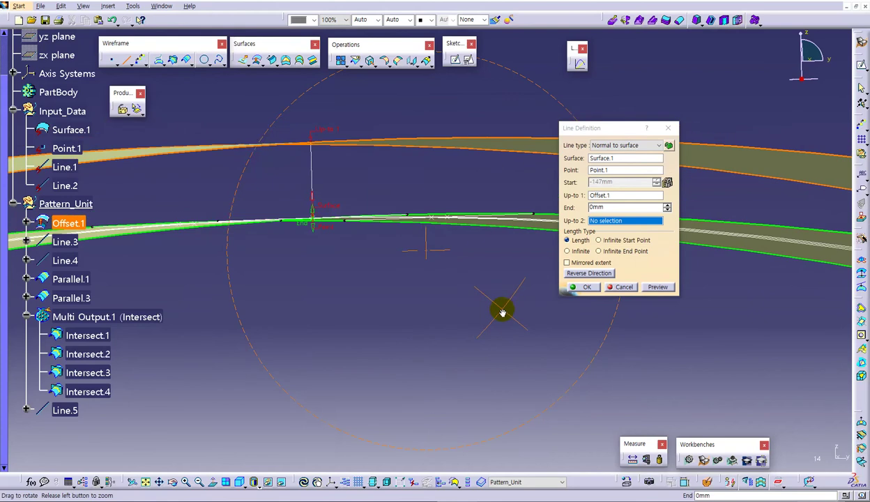
middle_drag(343, 255, 365, 290)
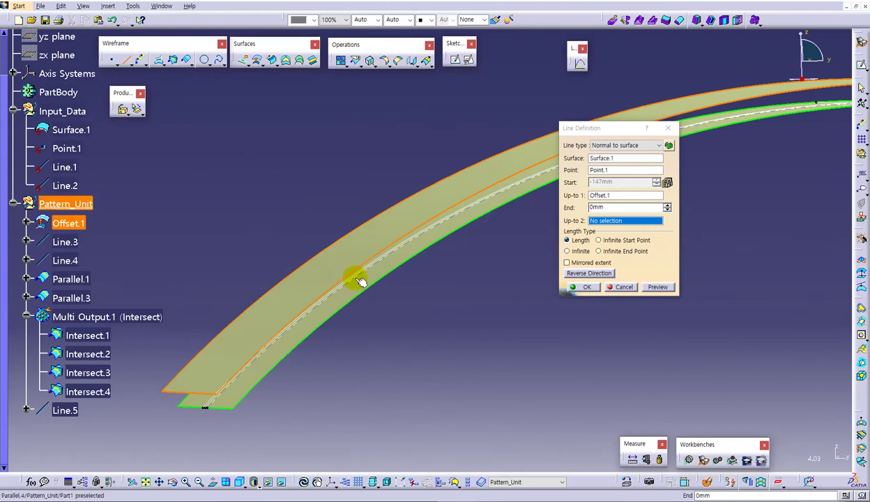
middle_drag(427, 317, 408, 321)
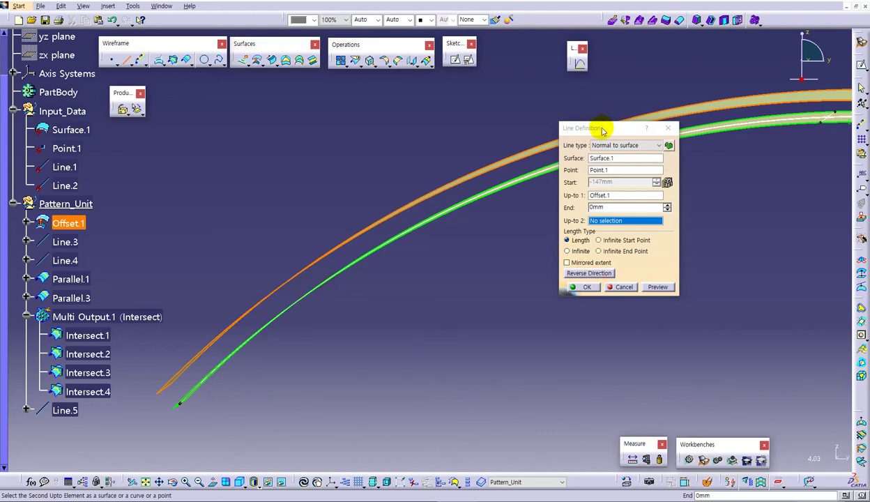
drag(599, 130, 677, 153)
middle_drag(577, 208, 464, 182)
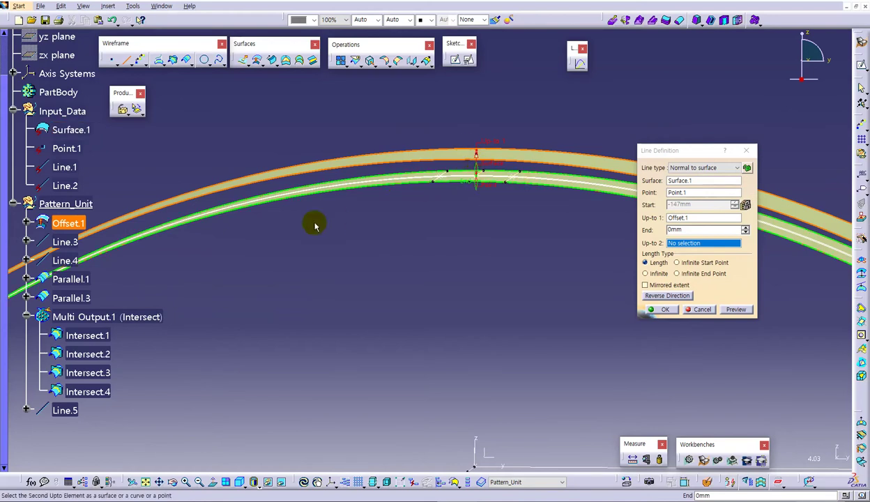
middle_drag(471, 220, 493, 149)
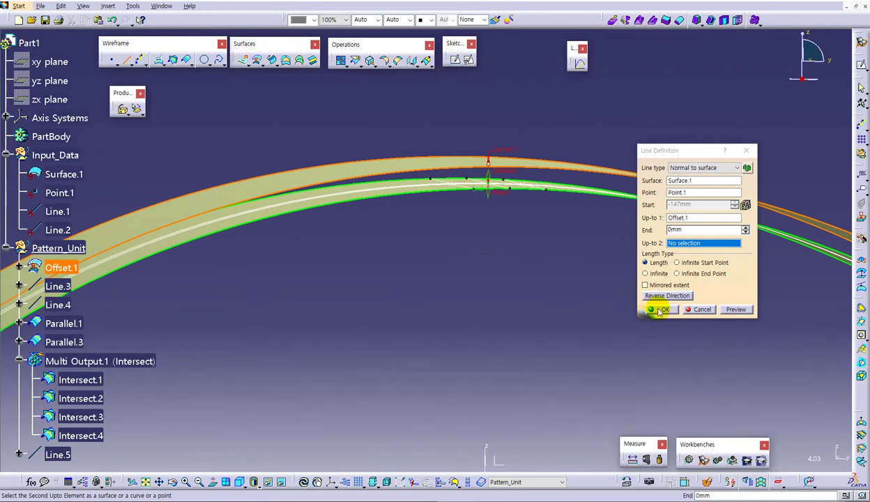
click(662, 310)
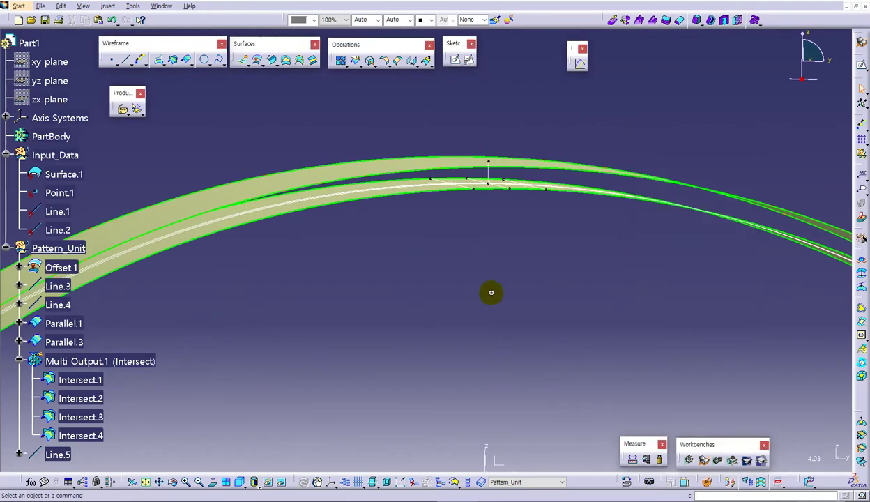
Hide the offset surface Offset.1 again.
middle_drag(491, 291, 460, 324)
right_click(66, 265)
click(111, 291)
middle_drag(439, 283, 453, 245)
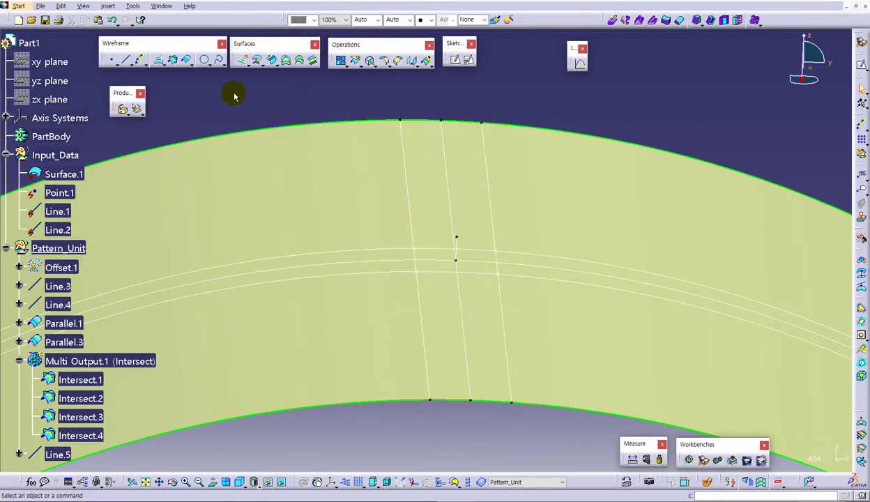
Create a point-to-point line from the raised end of normal line Line.5 to the corner point Intersect.3.
click(126, 63)
ctrl+middle_drag(428, 335, 440, 246)
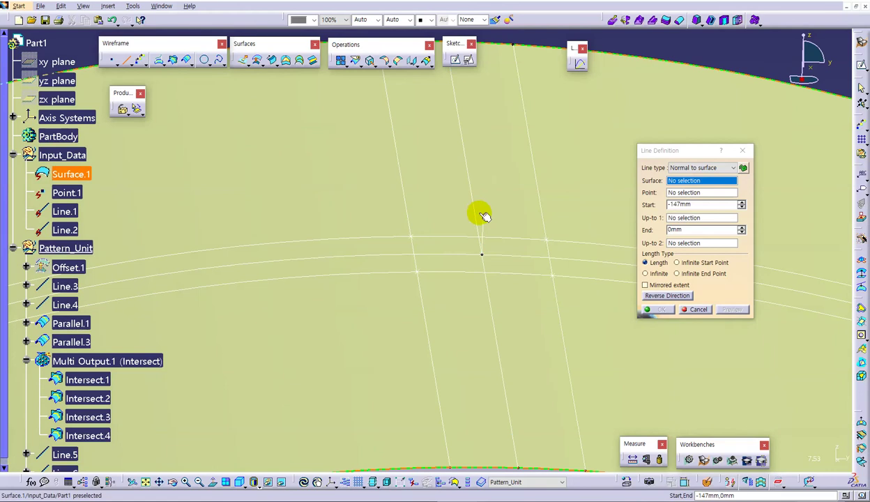
click(484, 216)
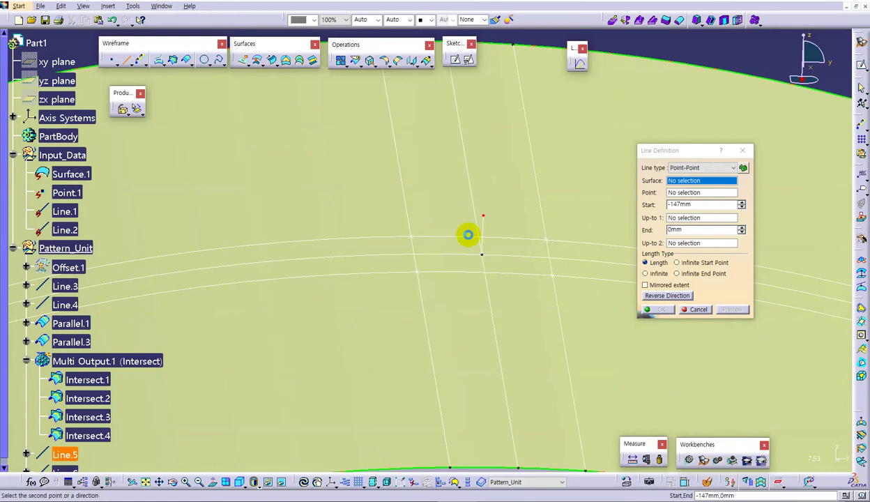
click(418, 273)
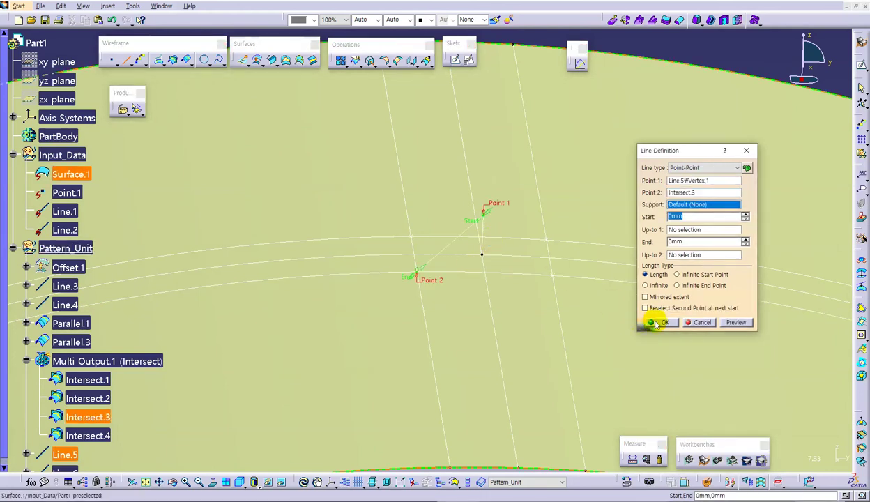
click(637, 318)
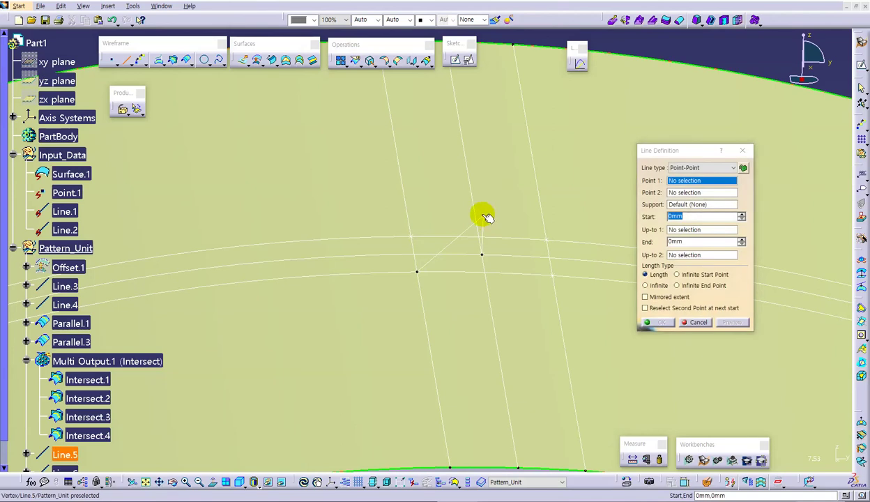
Create two more point-to-point lines from the apex of Line.5, to the lower-right and upper-right corner points of the square.
click(552, 276)
key(Return)
middle_drag(488, 296, 408, 349)
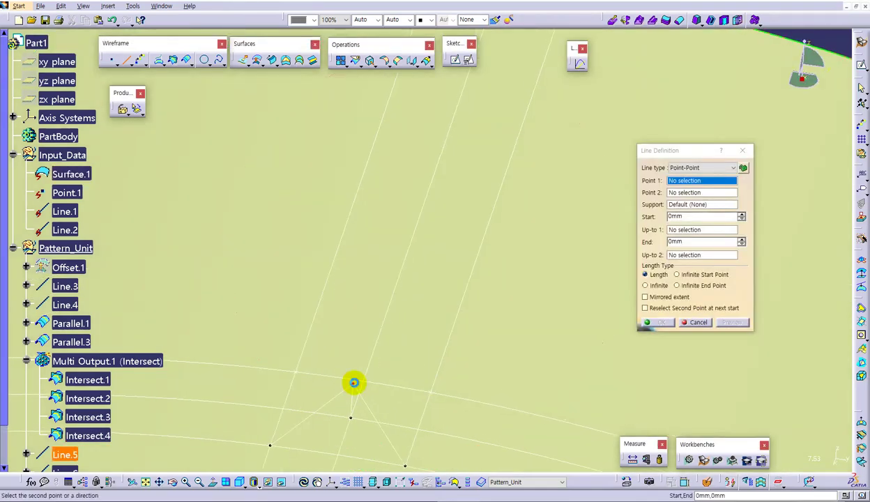
click(353, 382)
click(430, 392)
key(Return)
Create the fourth point-to-point line from the apex of Line.5 to the remaining upper-left corner point and end the Line command.
middle_drag(363, 430, 539, 301)
click(545, 297)
key(Return)
middle_drag(542, 341, 496, 349)
click(689, 322)
Fill the first triangular pyramid face bounded by Line.6, Line.7 and Parallel.4.
middle_drag(478, 295, 358, 197)
click(285, 59)
click(377, 220)
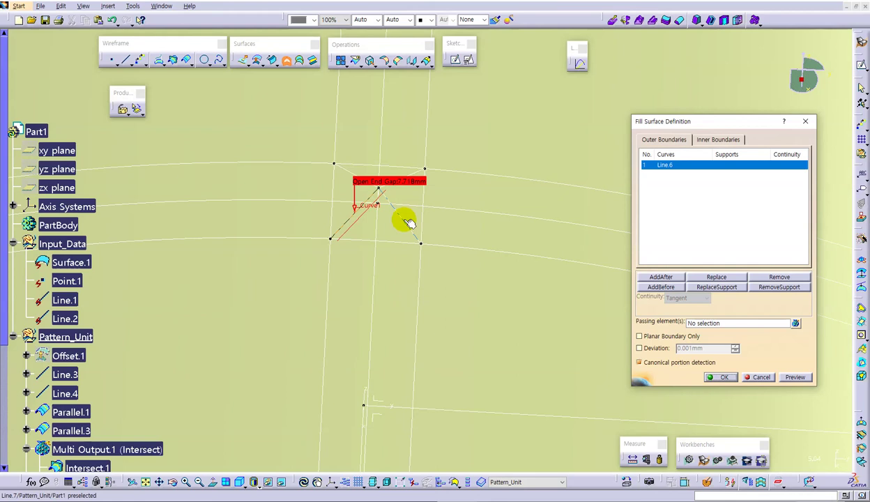
click(396, 240)
click(390, 242)
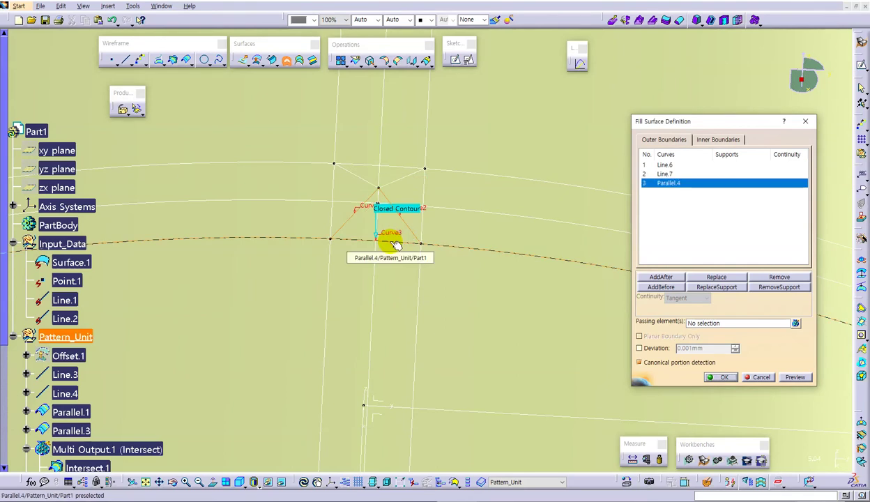
key(Return)
Fill the second triangular pyramid face bounded by Line.7, Line.8 and Parallel.1.
middle_drag(432, 238, 378, 245)
click(381, 196)
click(392, 242)
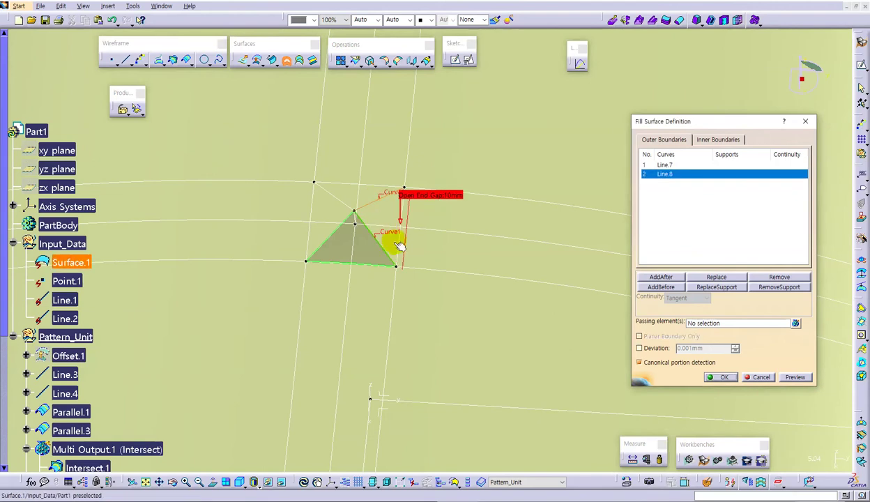
click(398, 237)
key(Return)
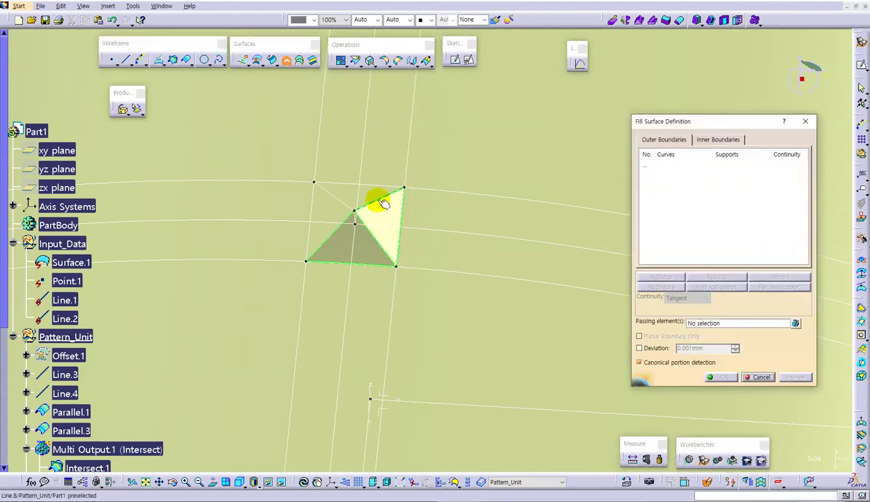
Fill the third triangular pyramid face bounded by Line.8, Line.9 and Parallel.3.
click(361, 194)
click(337, 189)
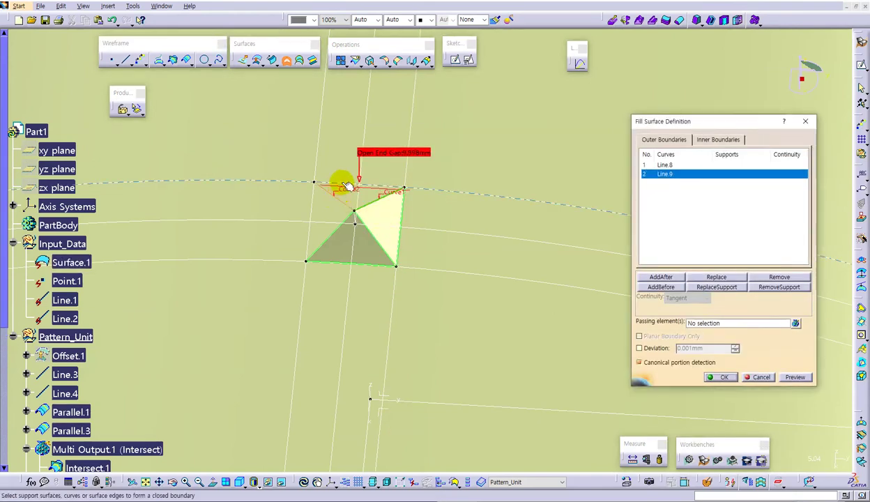
click(366, 196)
key(Return)
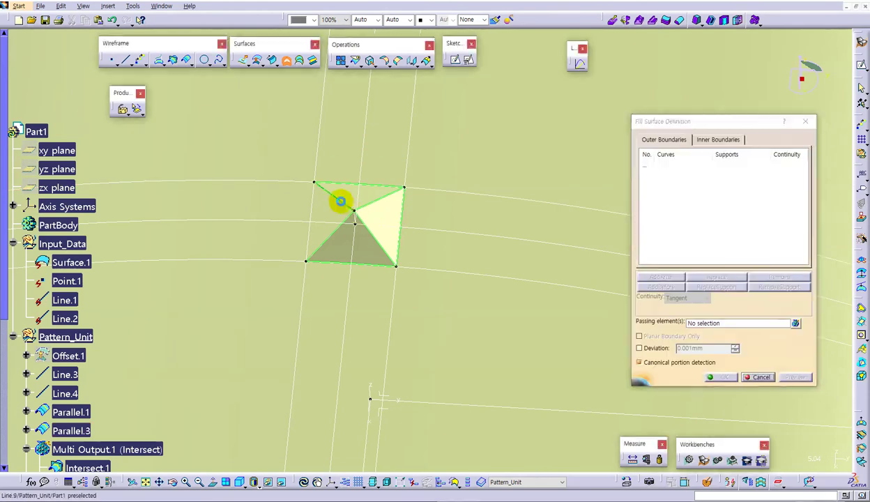
Fill the last triangular pyramid face bounded by Line.9, Line.6 and Parallel.2, and end the Fill command.
click(327, 237)
click(322, 217)
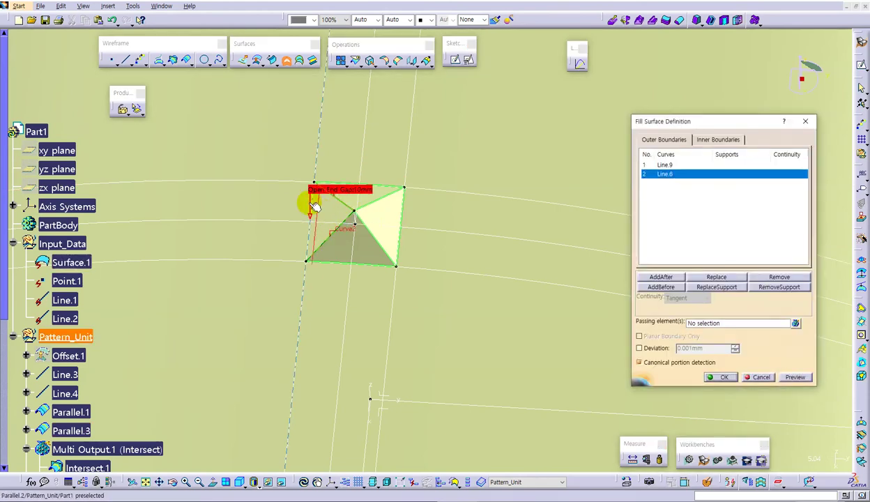
click(326, 229)
key(Return)
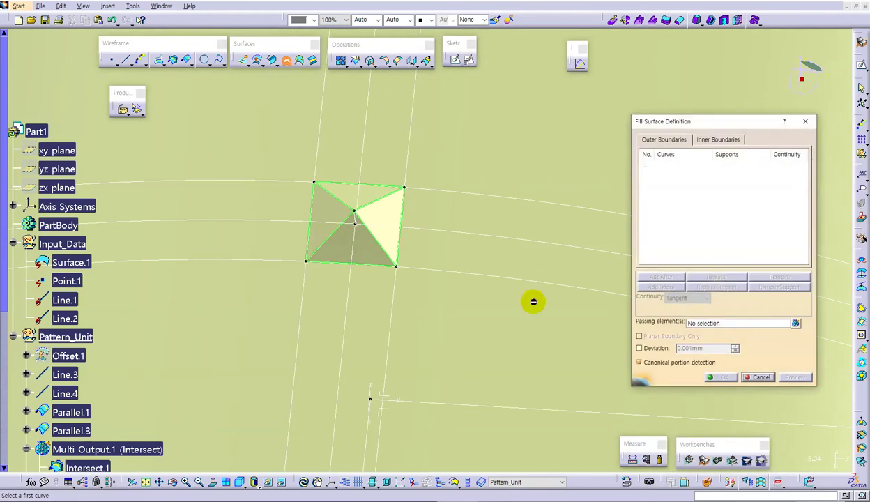
click(759, 377)
Join the four triangular fill surfaces, Fill.1 to Fill.4, into one pyramid surface with a merging distance of 0.001 mm.
middle_drag(468, 357, 426, 342)
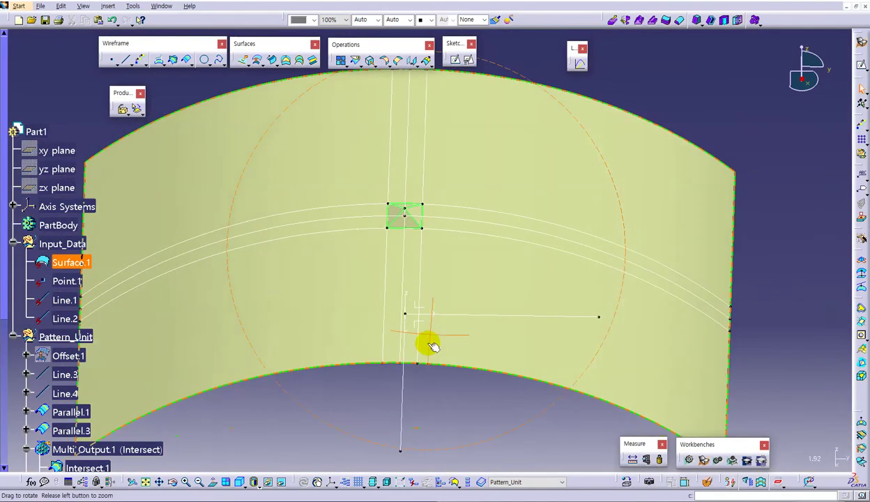
click(341, 59)
middle_drag(428, 255, 358, 178)
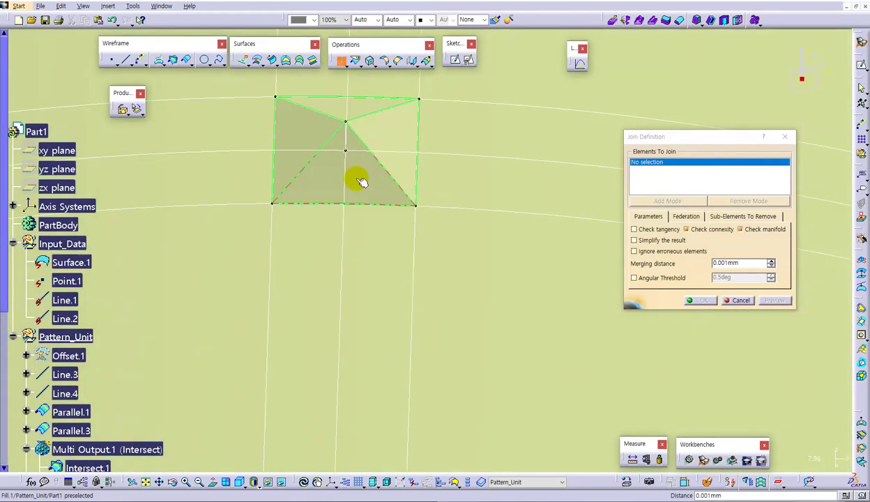
click(356, 176)
click(373, 130)
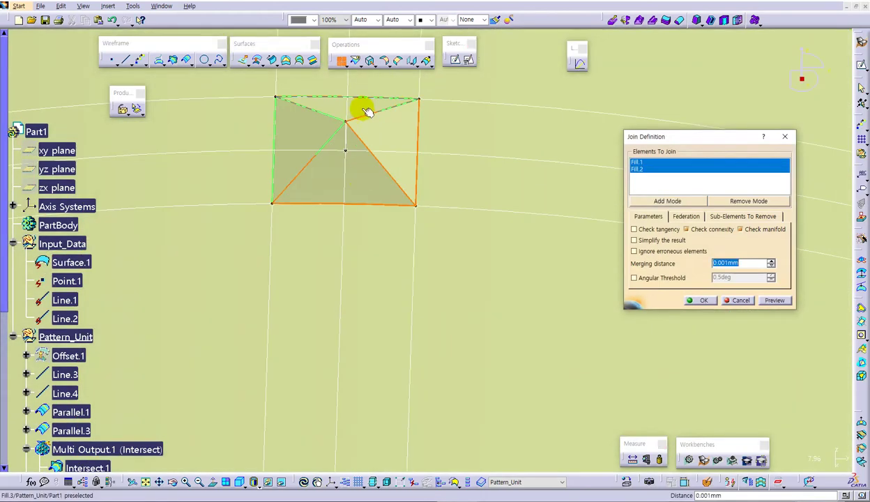
click(697, 300)
Examine the joined pyramid on the surface from several angles and collapse the Pattern_Unit set in the tree.
middle_drag(422, 225, 450, 286)
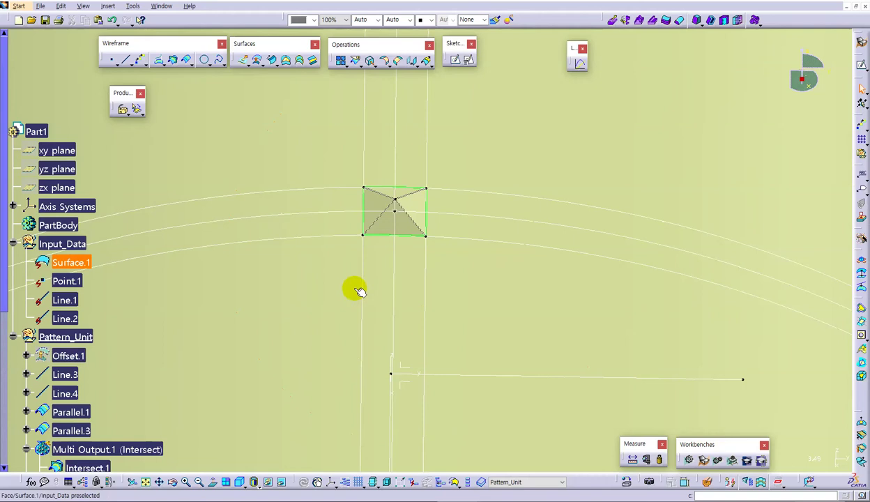
scroll(220, 281, down, 5)
scroll(171, 307, down, 4)
click(63, 357)
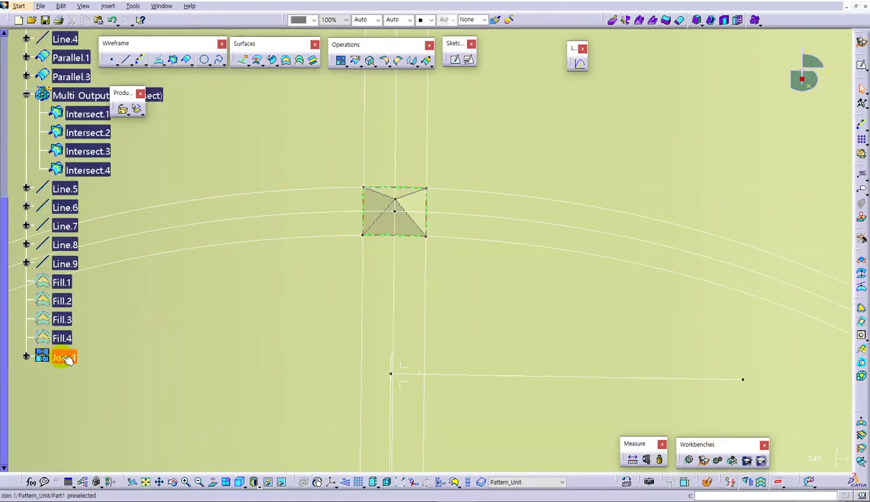
mouse_move(443, 260)
middle_down()
mouse_move(431, 318)
mouse_move(398, 258)
mouse_move(435, 258)
mouse_move(442, 276)
middle_up()
click(97, 256)
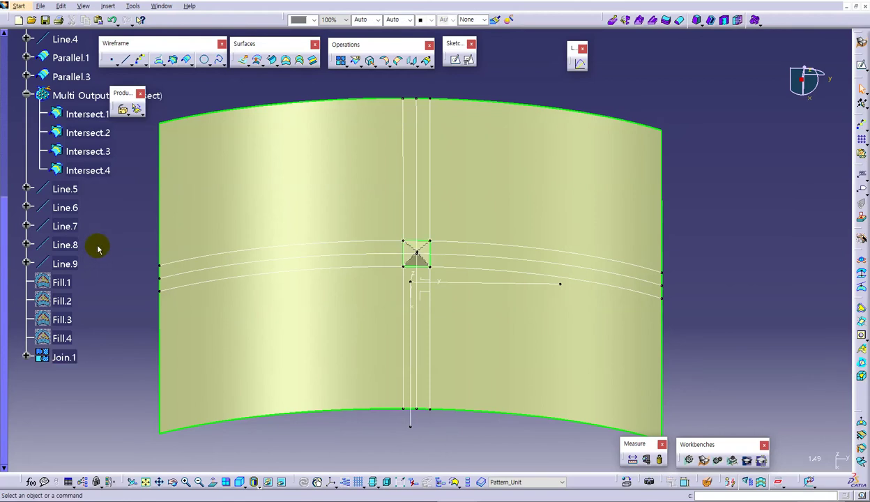
scroll(94, 216, up, 5)
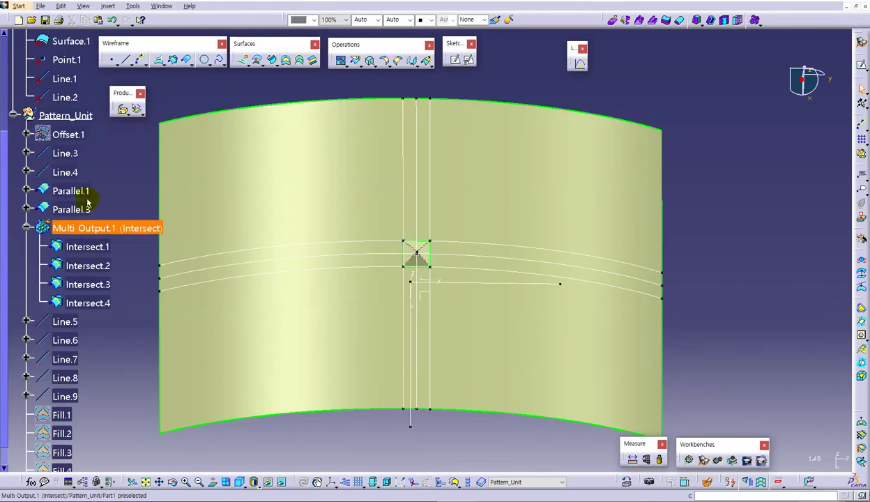
click(12, 116)
click(195, 214)
middle_drag(428, 302, 419, 369)
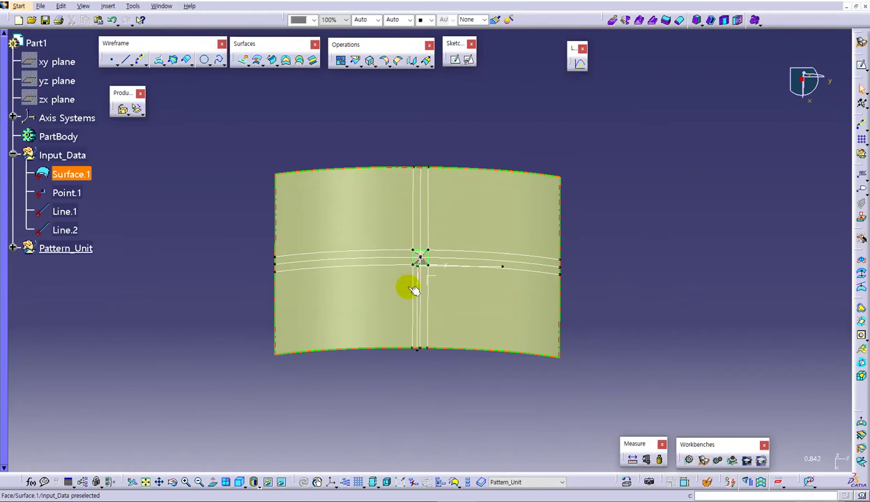
middle_drag(423, 344, 411, 227)
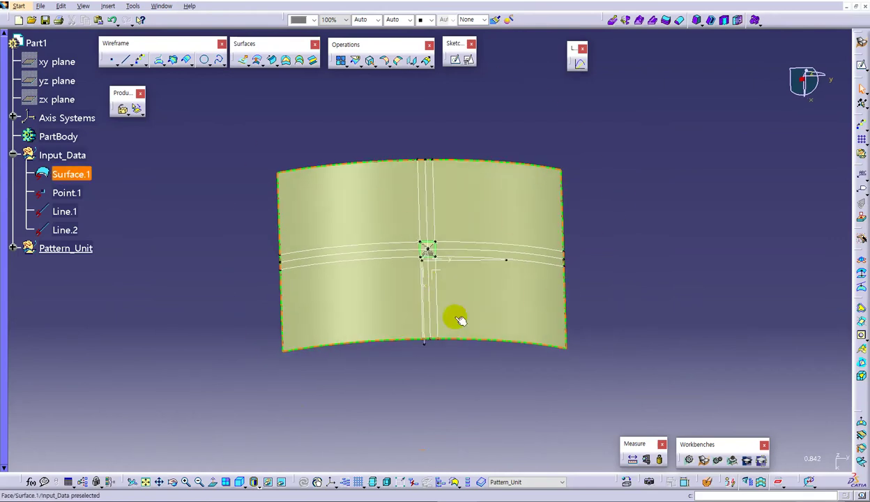
middle_drag(446, 306, 307, 315)
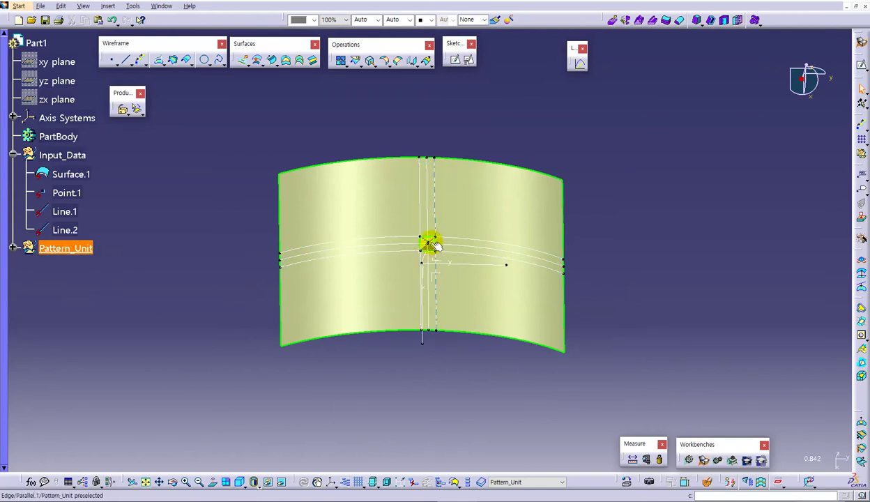
scroll(180, 266, up, 1)
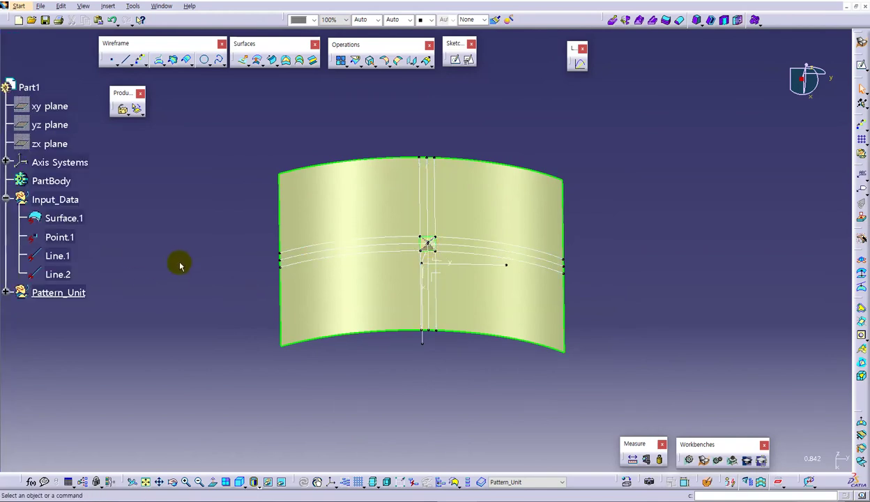
click(124, 110)
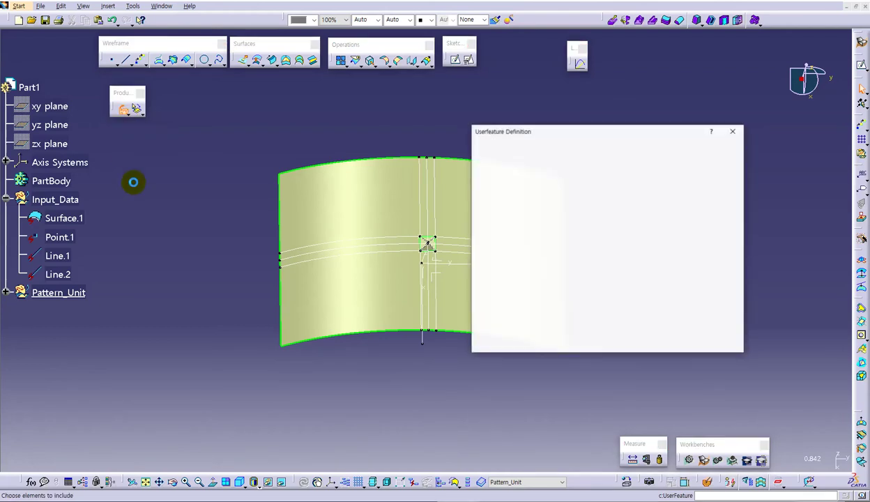
click(238, 316)
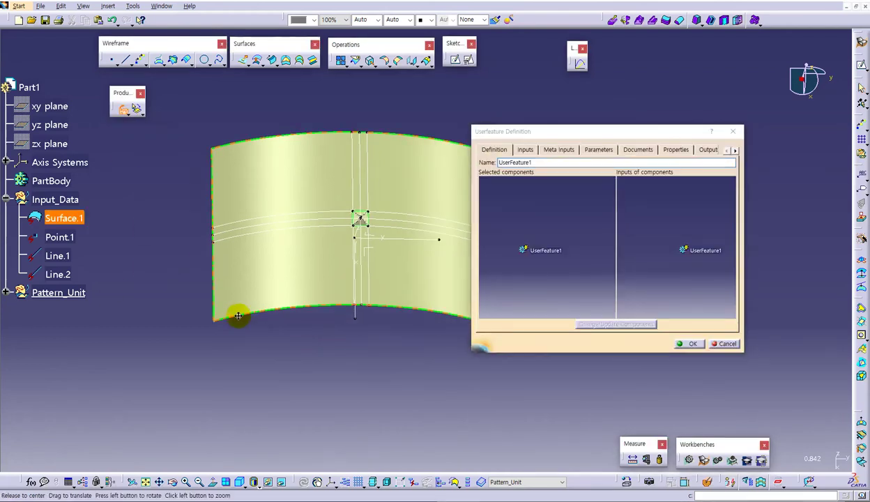
click(725, 343)
Expand the Pattern_Unit set and colour the joined pyramid surface Join.1 magenta.
click(5, 292)
click(64, 287)
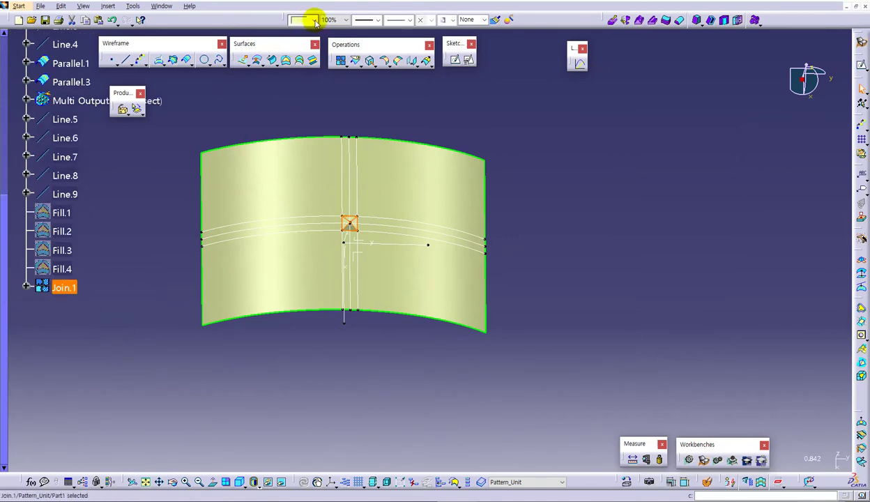
click(316, 20)
click(296, 124)
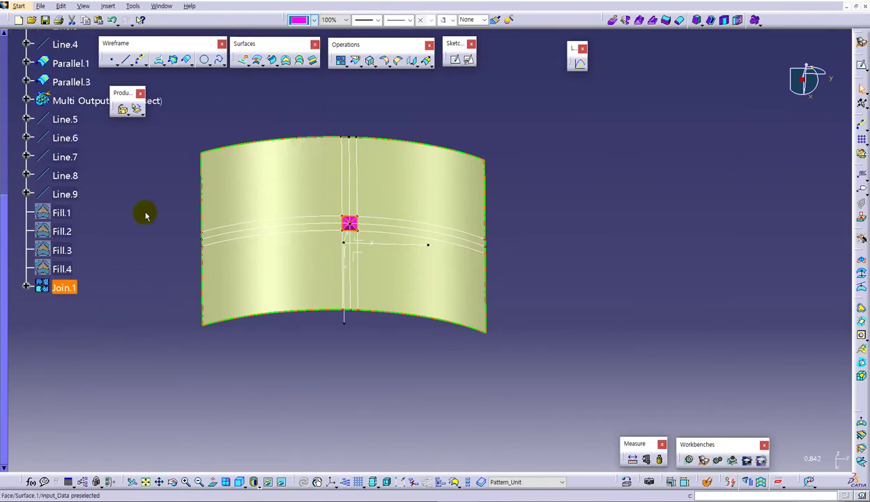
Start a user feature definition and include Join.1 and the fill surfaces Fill.4 to Fill.1 as components.
scroll(45, 206, up, 4)
middle_drag(391, 369, 305, 296)
click(135, 112)
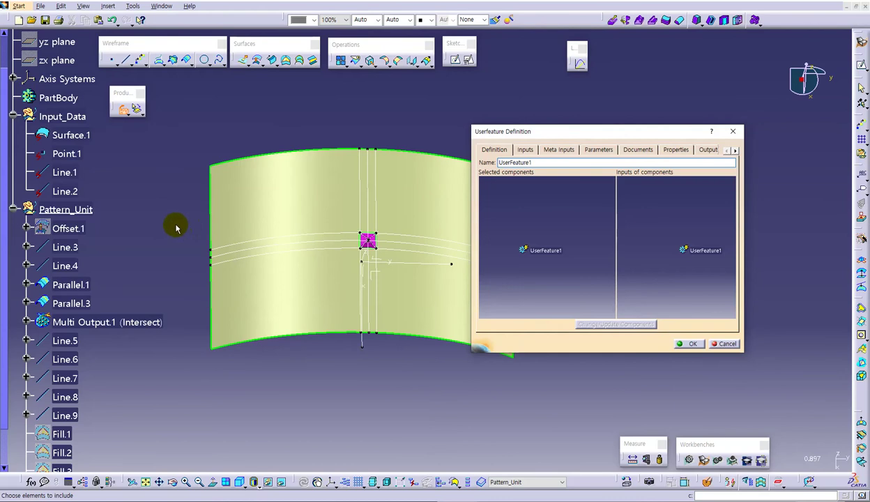
scroll(178, 244, down, 5)
click(63, 376)
click(62, 357)
click(61, 338)
click(61, 320)
click(62, 301)
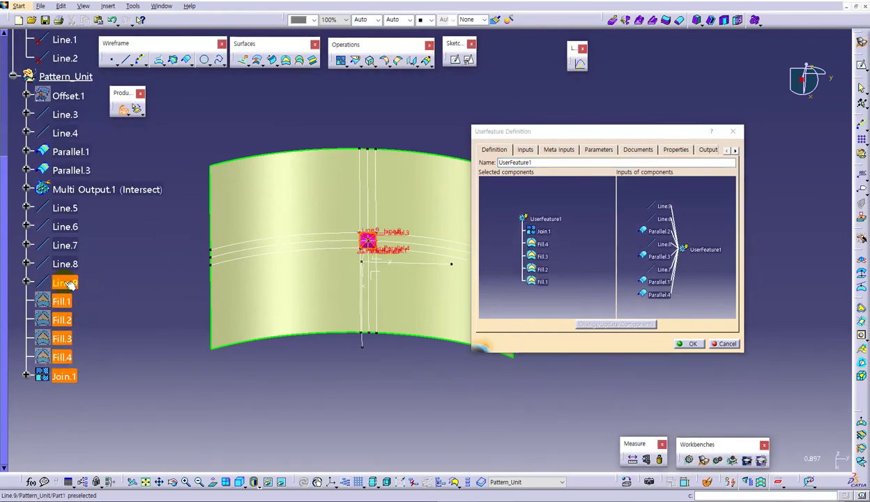
Add the edge lines Line.9 to Line.6 and the normal line Line.5 to the user feature's components.
click(64, 283)
click(65, 263)
click(65, 244)
click(65, 227)
click(64, 208)
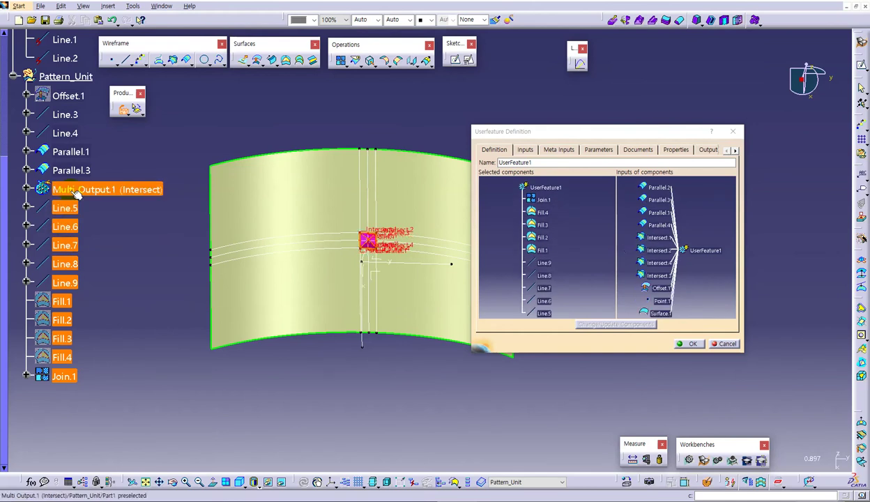
Add Multi Output.1 (Intersect), Parallel.3, Parallel.1, Line.4, Line.3 and Offset.1 to the user feature's components.
click(76, 194)
click(70, 170)
click(69, 151)
click(65, 133)
click(65, 114)
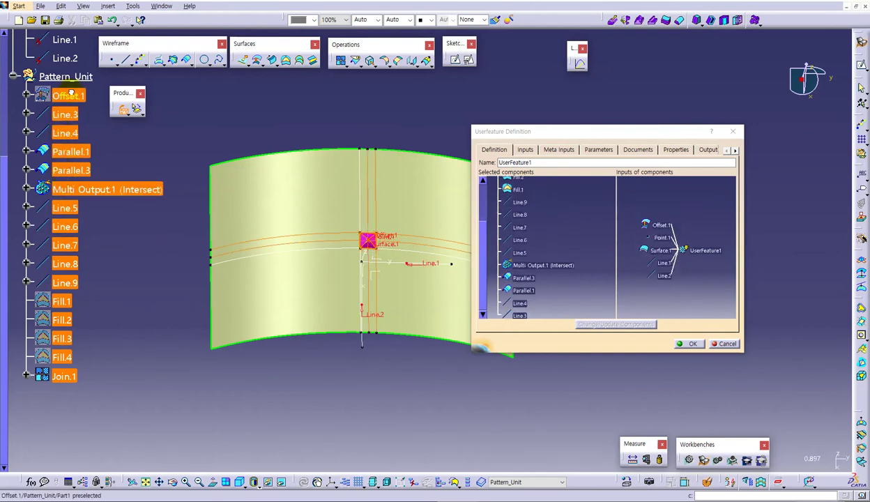
click(70, 95)
Review the selected components and name the user feature UDF_Square.
scroll(124, 336, up, 3)
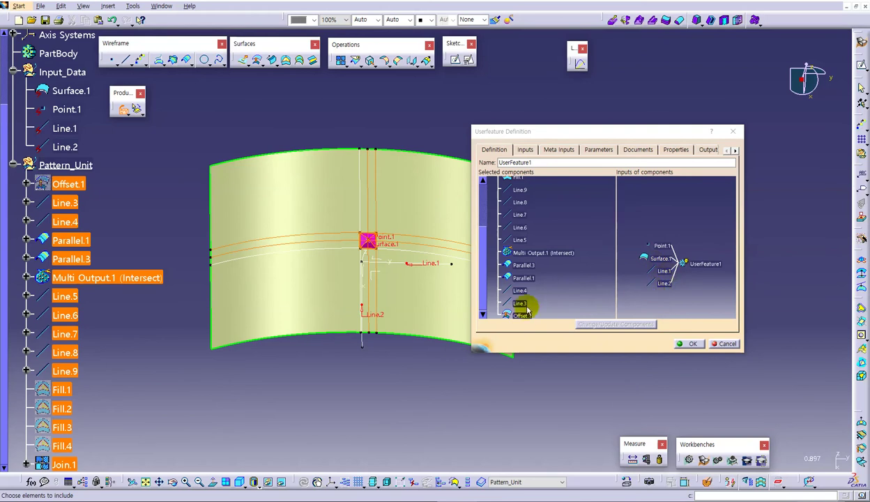
drag(481, 246, 482, 200)
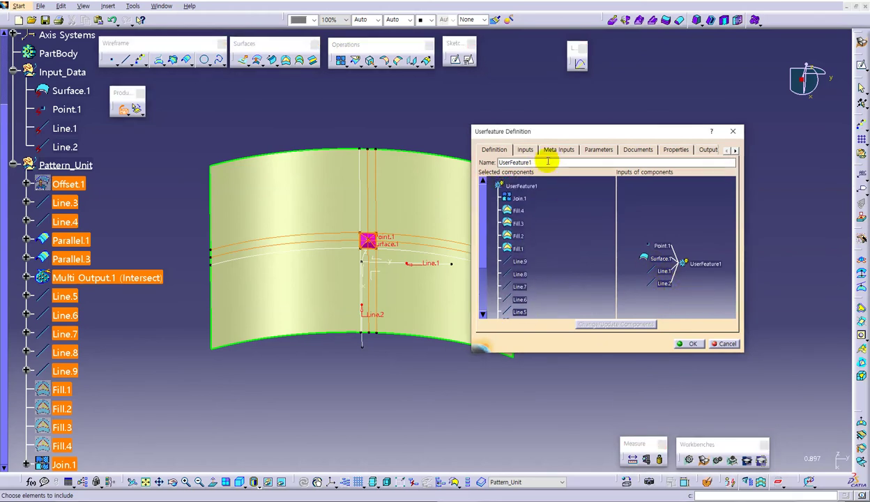
drag(549, 163, 485, 171)
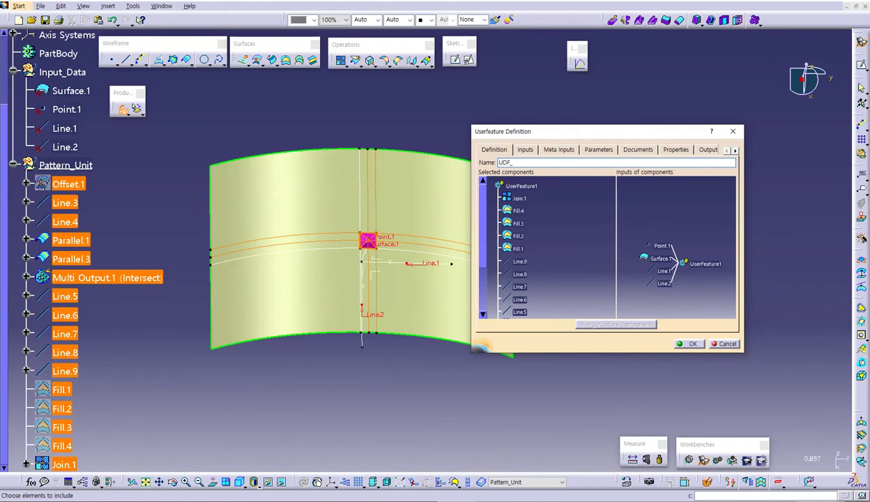
Rename the user feature's inputs Point.1 as Point_position and Surface.1 as SURF.
click(524, 150)
click(635, 222)
click(527, 322)
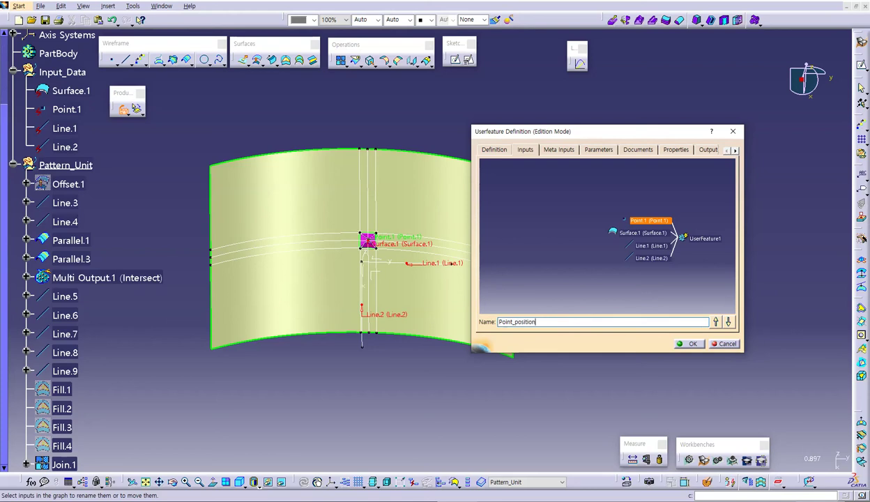
click(634, 238)
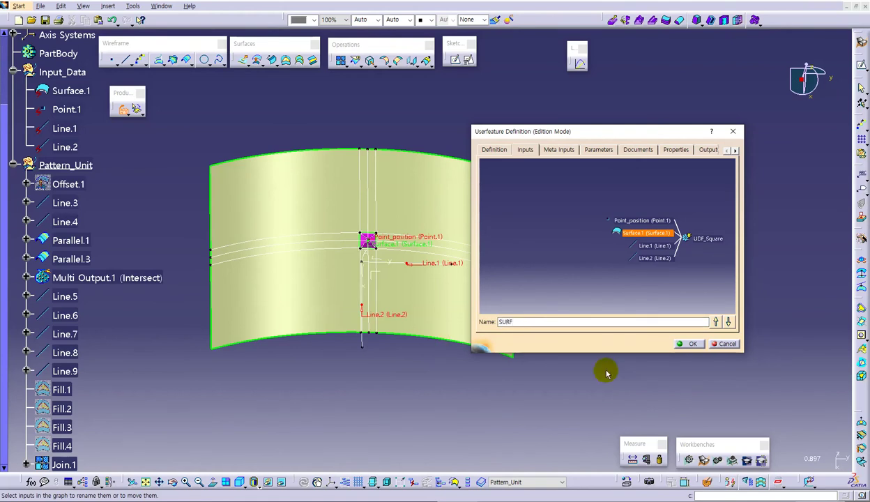
Rename the inputs Line.1 as Line_H and Line.2 as Line_V, and complete the user feature definition.
click(654, 246)
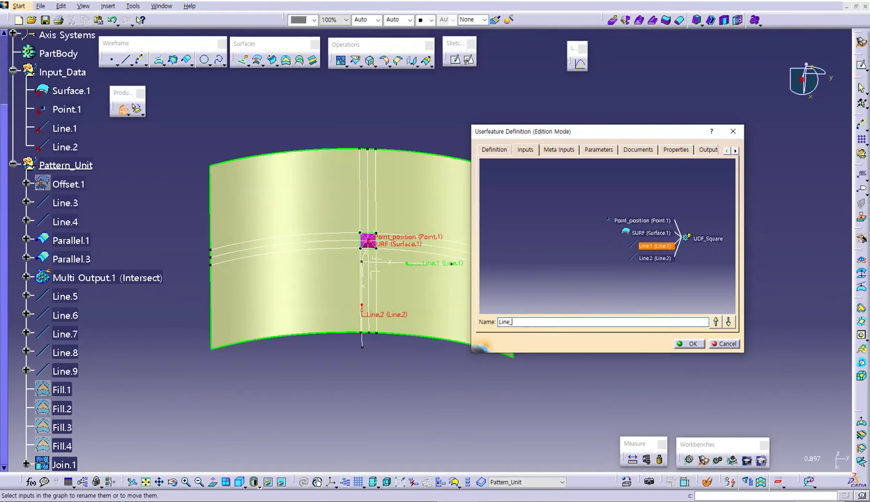
click(662, 259)
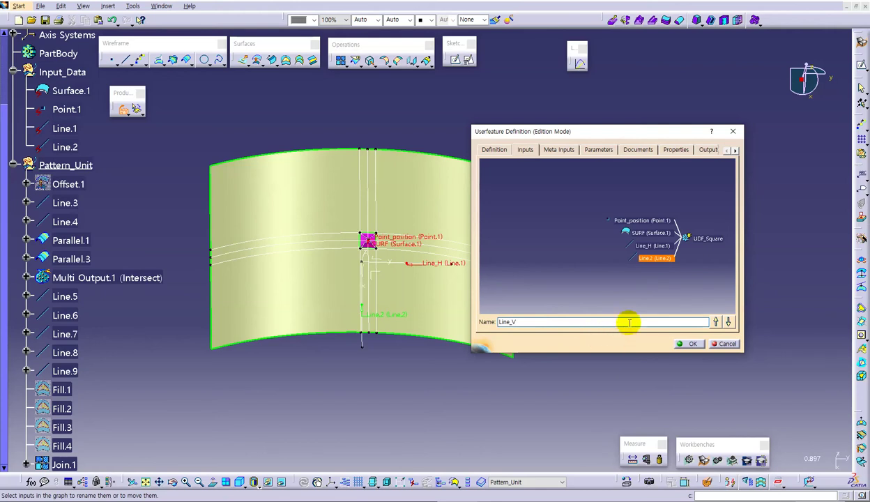
key(Return)
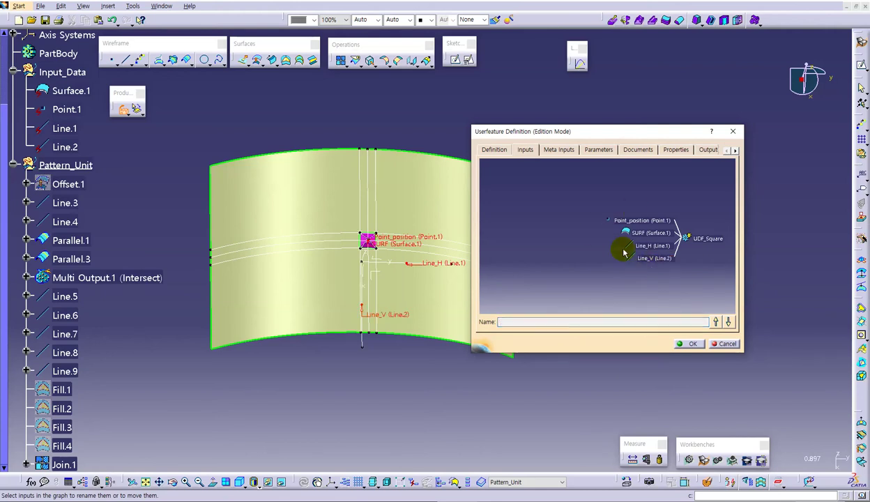
middle_drag(637, 275, 596, 250)
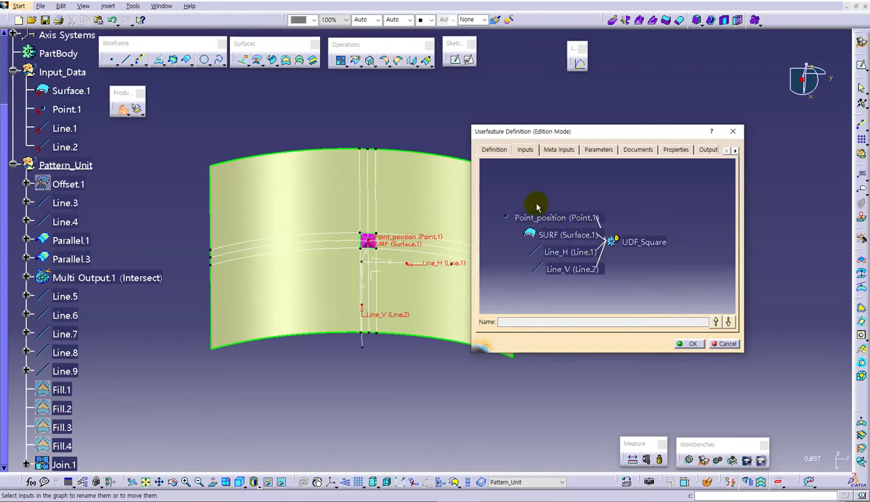
click(690, 345)
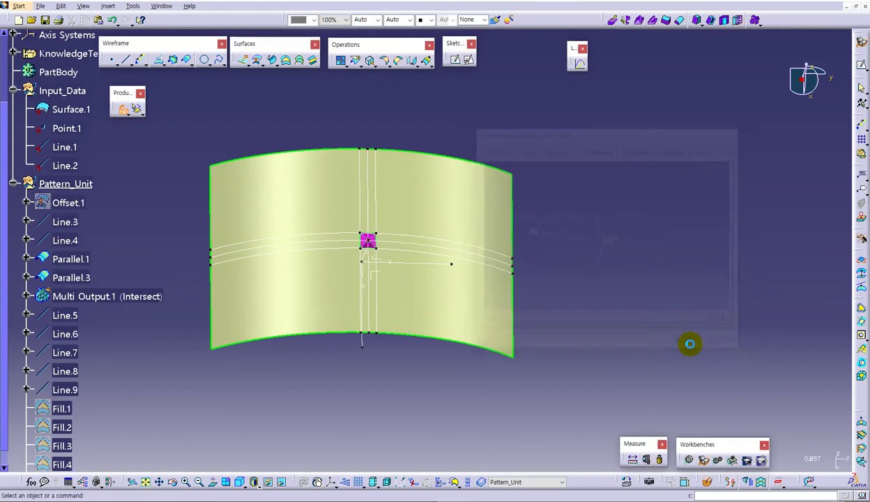
Expand KnowledgeTemplates in the tree and collapse the Pattern_Unit and Input_Data sets.
scroll(56, 136, up, 3)
click(13, 141)
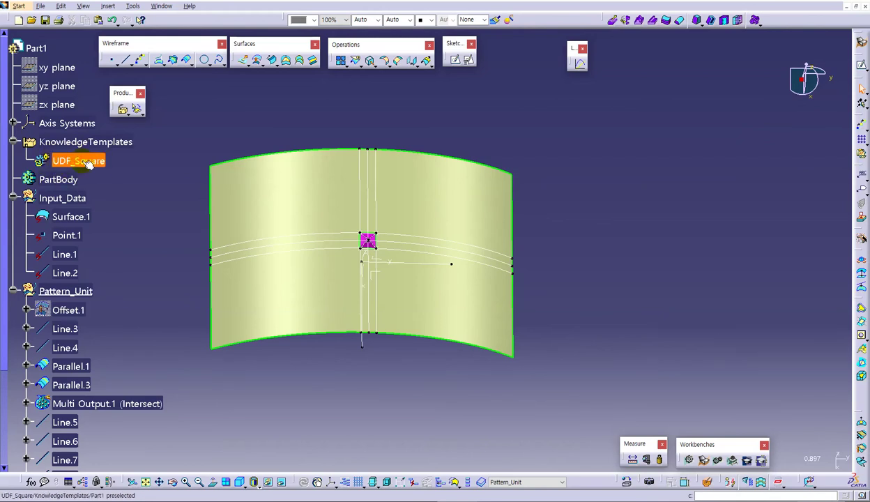
click(13, 290)
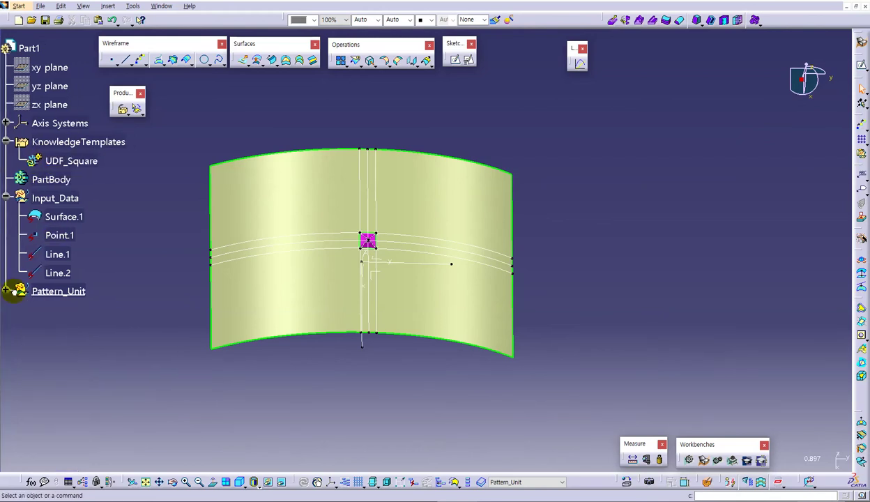
click(6, 198)
middle_drag(397, 246, 325, 258)
middle_drag(387, 256, 400, 250)
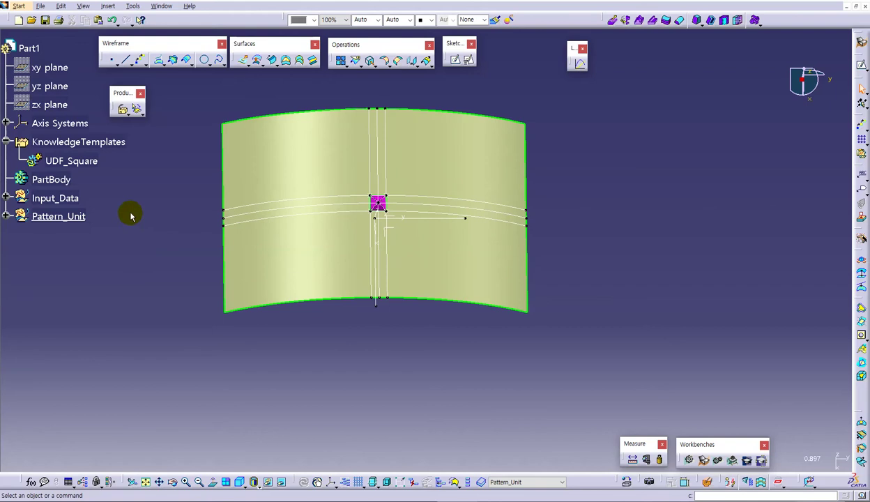
Insert a new geometrical set named Points under Part1.
click(108, 6)
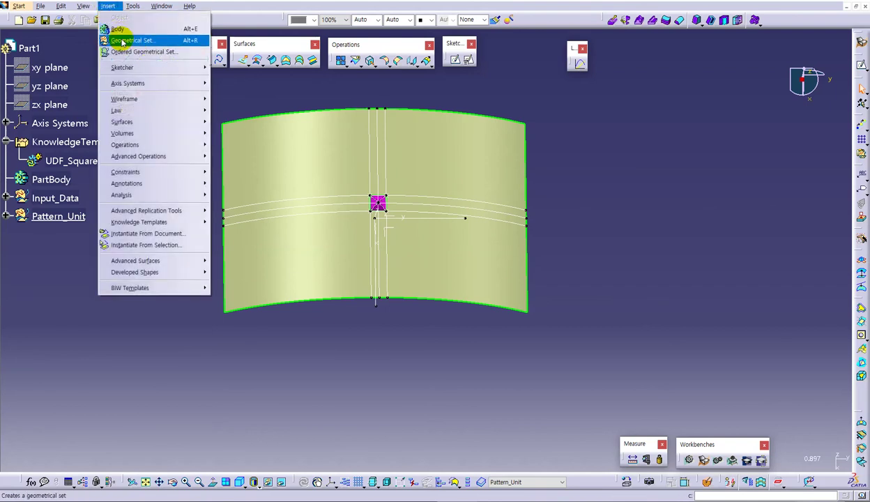
click(123, 41)
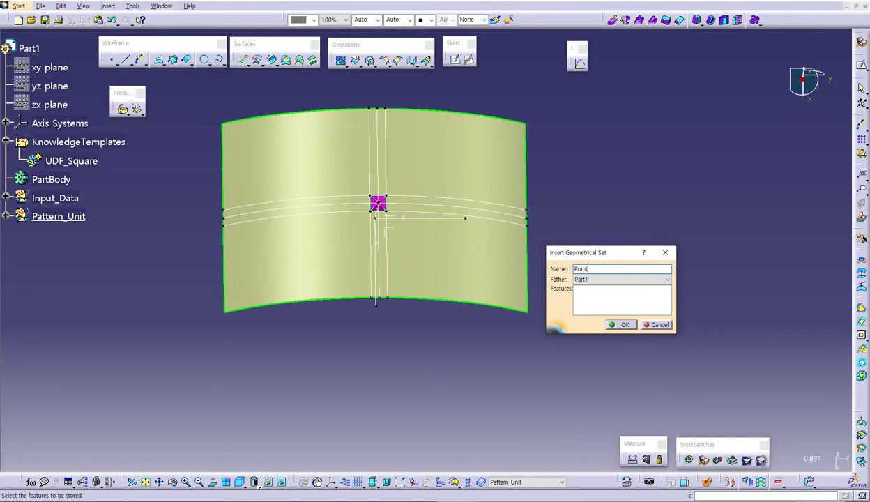
key(Return)
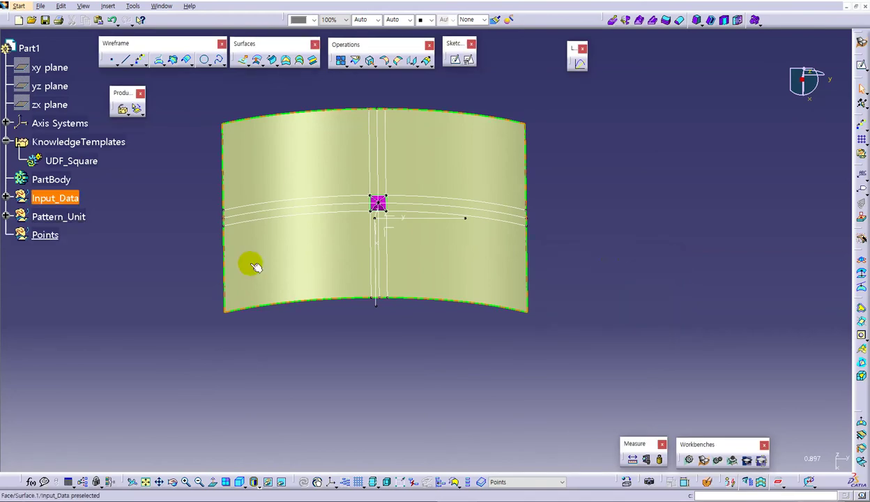
middle_drag(430, 262, 440, 287)
Check the Points layout in the CASE-21_1 drawing and inspect the curves around the pyramid on the surface.
key(alt+Tab)
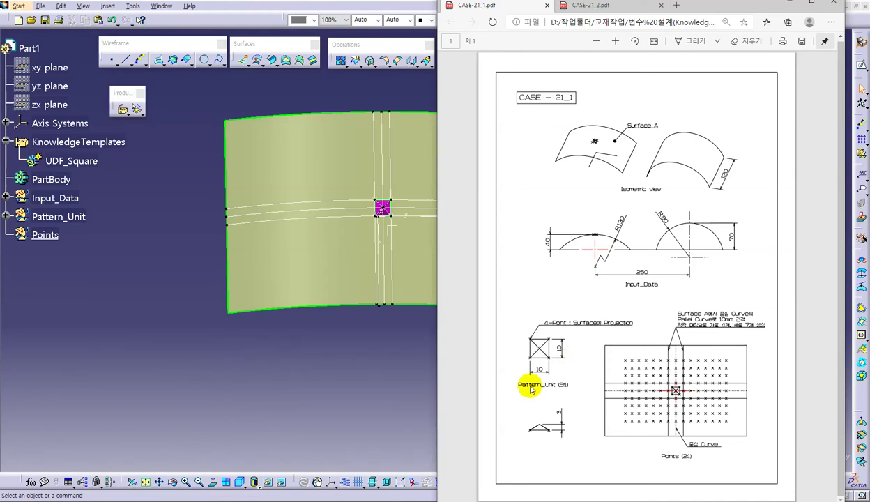
click(307, 382)
middle_drag(470, 409, 474, 351)
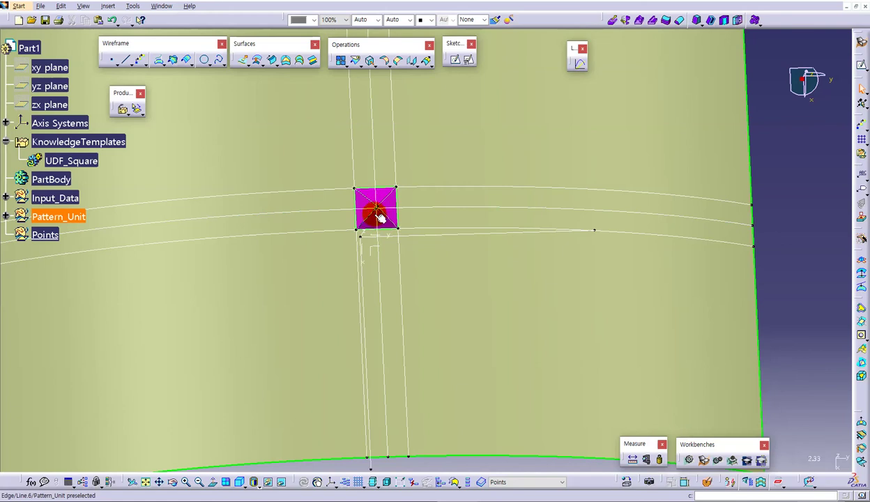
middle_drag(390, 245, 373, 320)
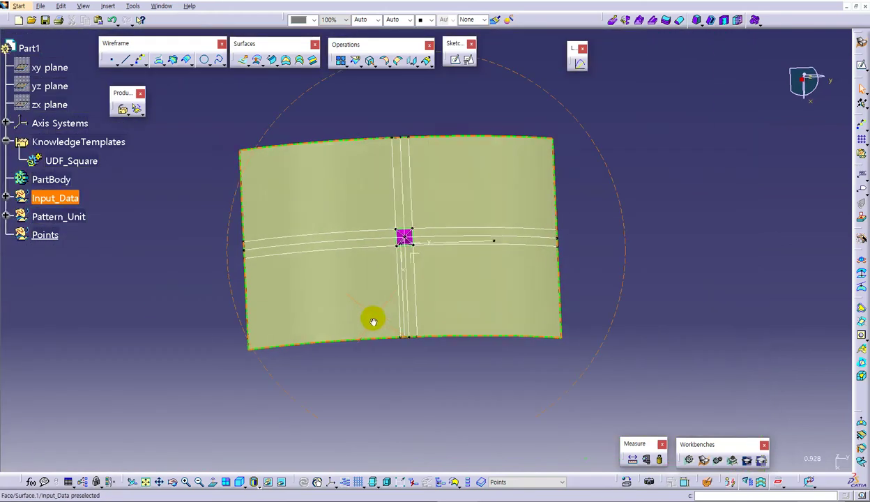
scroll(399, 385, up, 1)
middle_drag(400, 385, 337, 381)
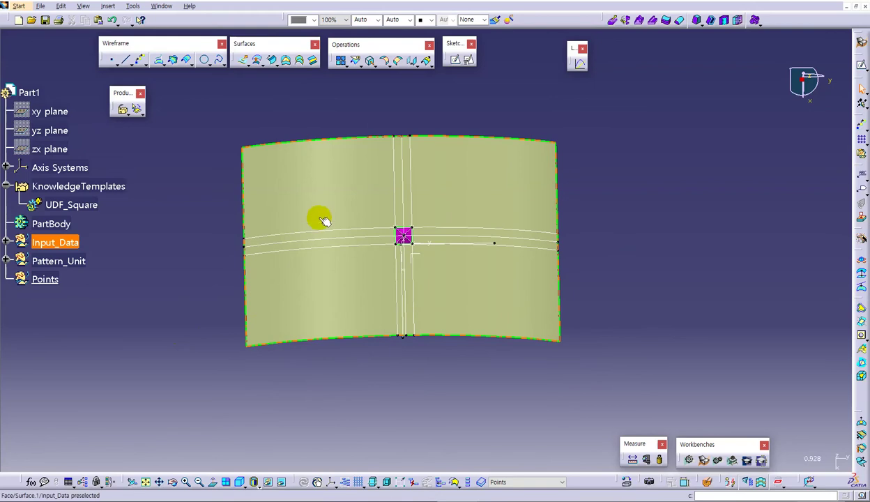
Hide the Pattern_Unit parallel curves bordering the pyramid, keeping the two centre curves Line.3 and Line.4 shown.
click(322, 240)
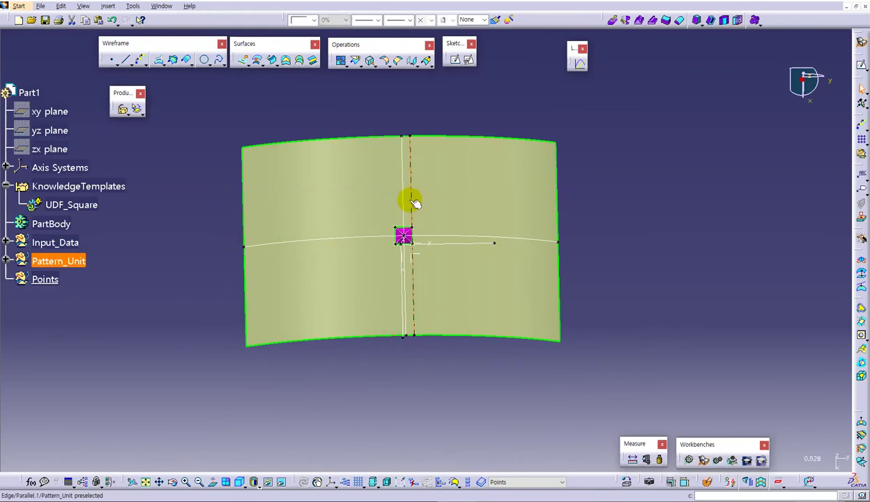
click(368, 354)
middle_drag(369, 353, 129, 246)
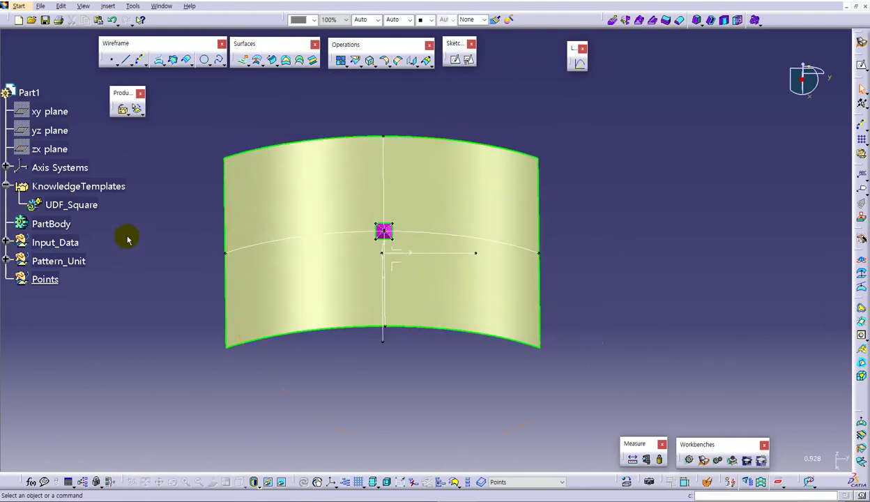
Create geodesic parallel curves of Line.3 on Surface.1 at 10 mm on both sides.
click(186, 60)
middle_drag(391, 384, 394, 166)
click(393, 166)
middle_drag(440, 393, 462, 381)
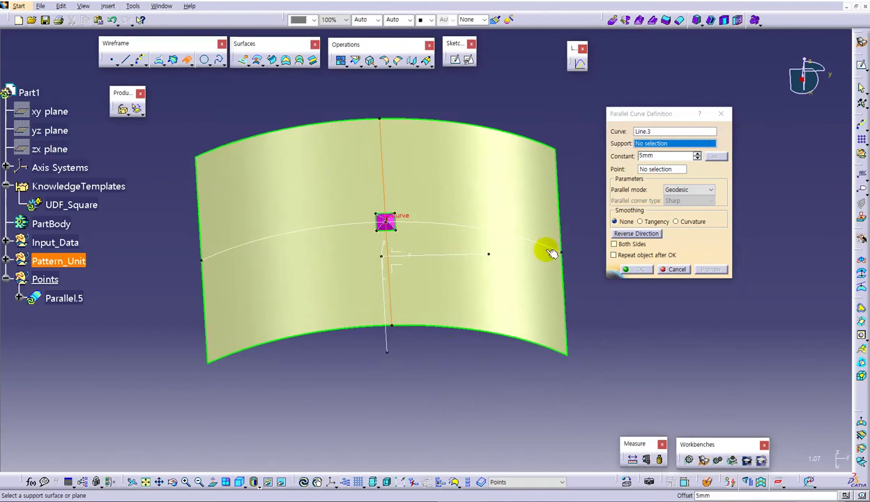
middle_drag(499, 252, 466, 157)
click(466, 157)
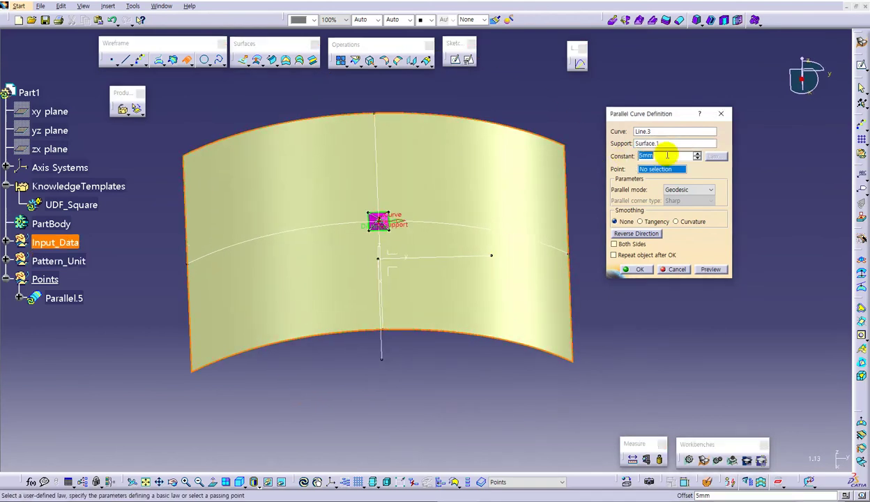
text(10)
click(681, 189)
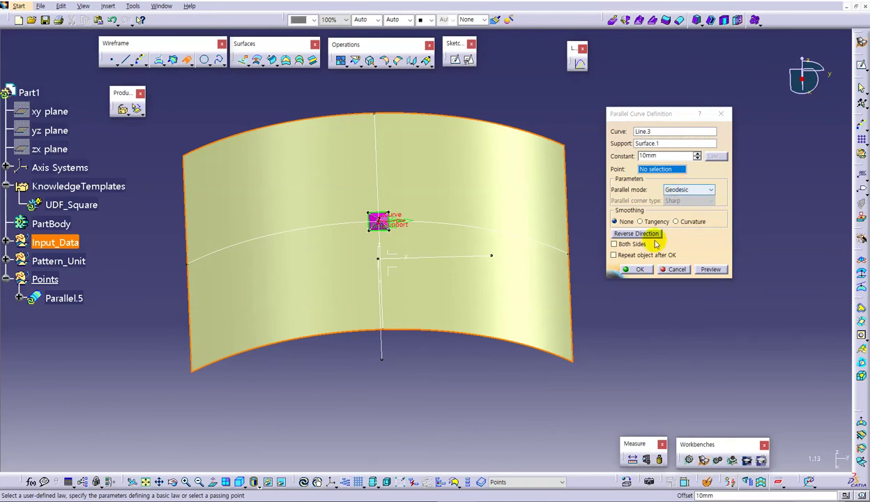
click(613, 244)
mouse_move(411, 380)
middle_down()
mouse_move(400, 388)
mouse_move(400, 380)
middle_up()
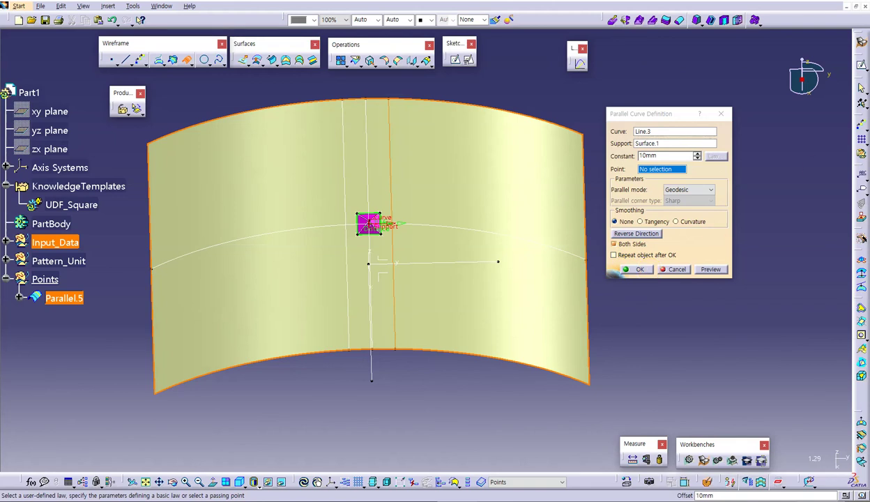
Check the required spacing in the drawing and repeat the Line.3 parallel curve with 6 absolute instances in a new body.
mouse_move(845, 68)
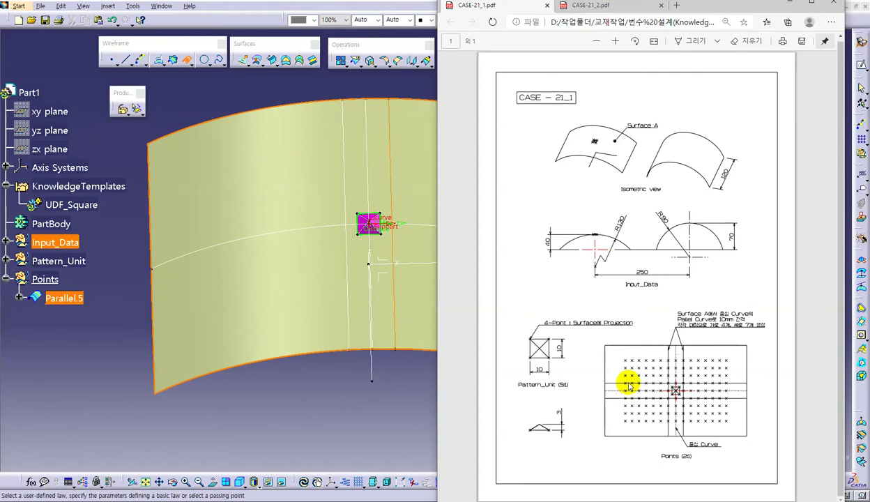
click(388, 400)
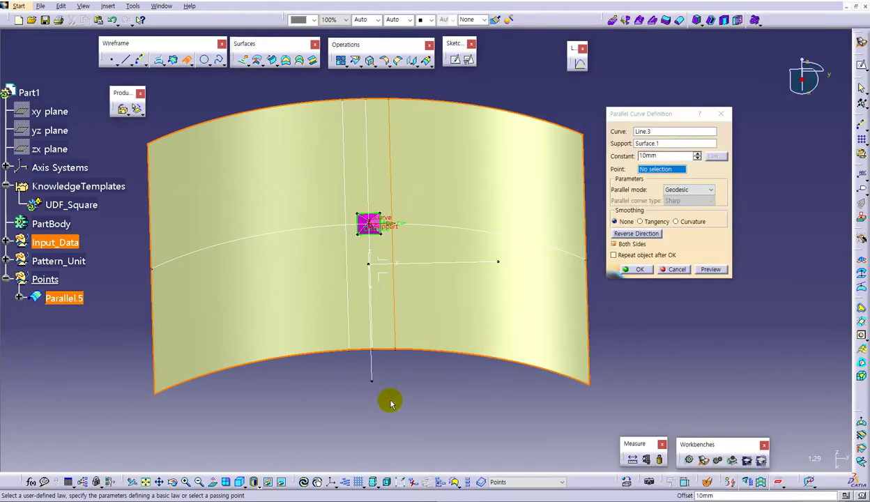
click(630, 256)
click(639, 269)
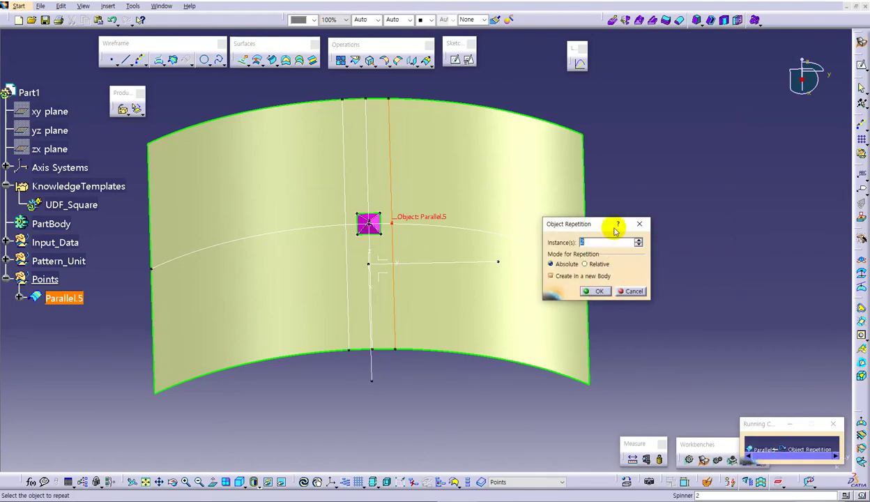
key(Return)
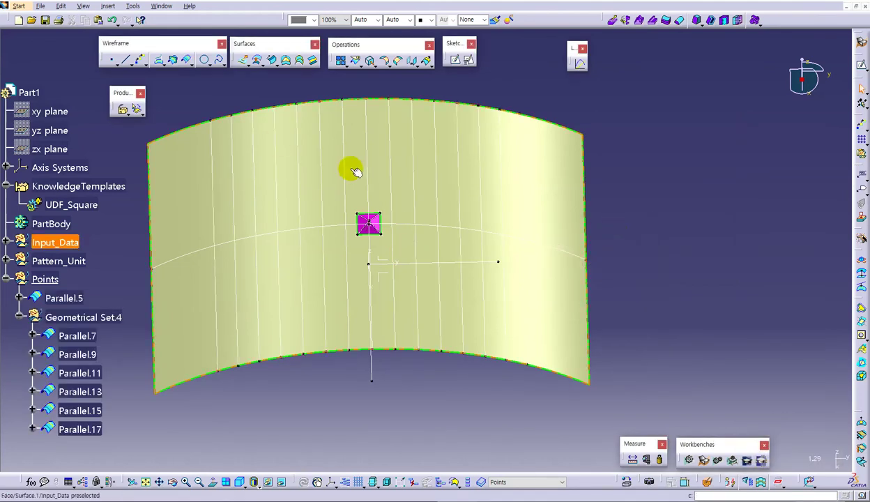
Create 10 mm geodesic parallel curves of Line.4 on both sides on Surface.1, repeated as 3 absolute instances in a new body.
middle_drag(412, 211, 398, 233)
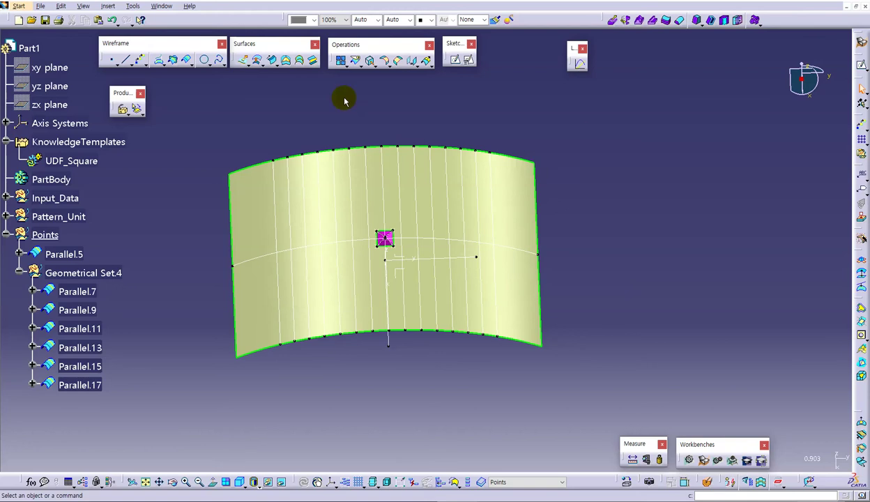
click(182, 60)
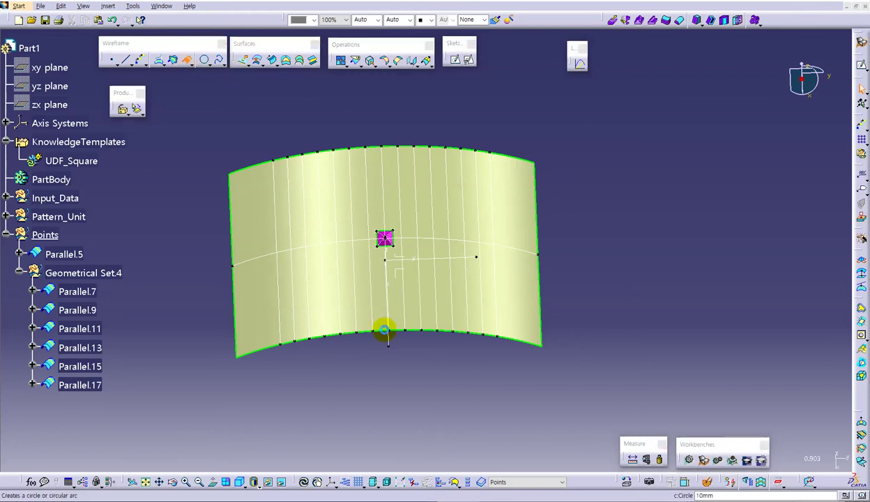
click(519, 249)
middle_drag(465, 383, 502, 291)
click(501, 291)
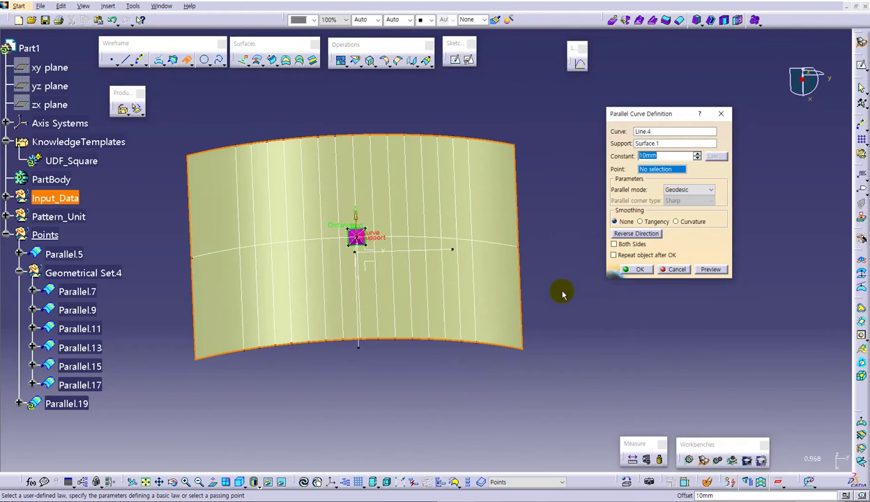
click(629, 245)
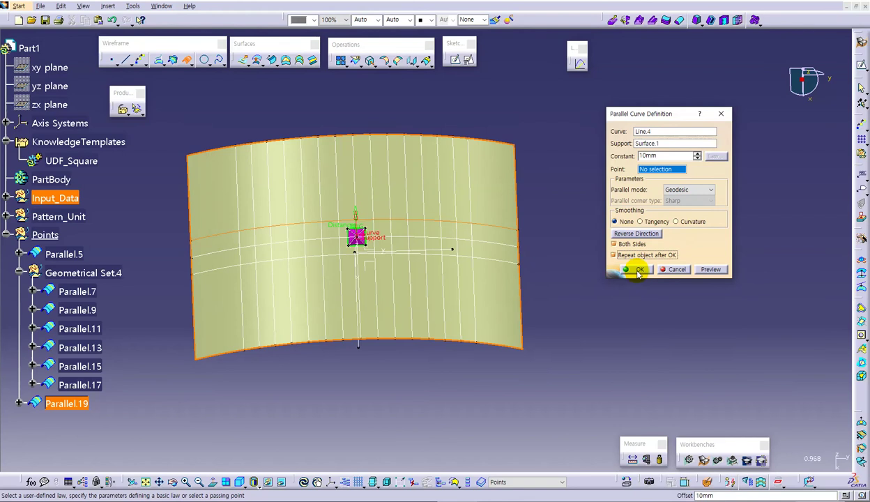
click(639, 270)
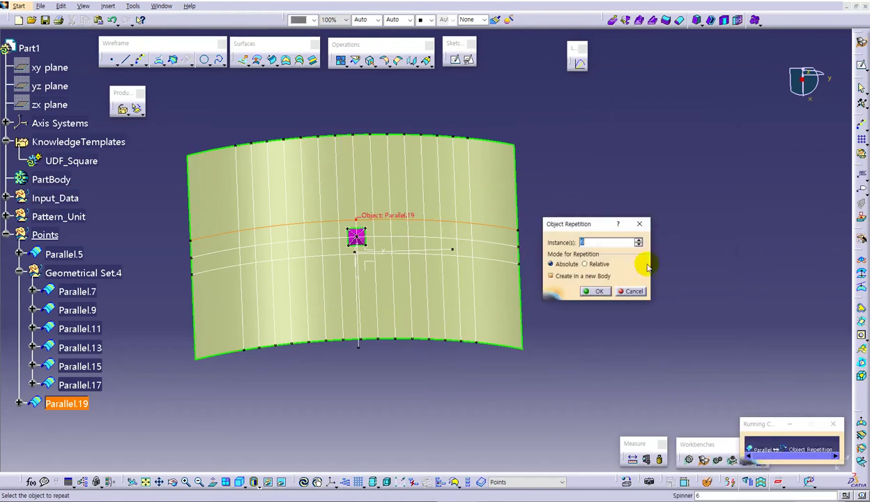
click(594, 291)
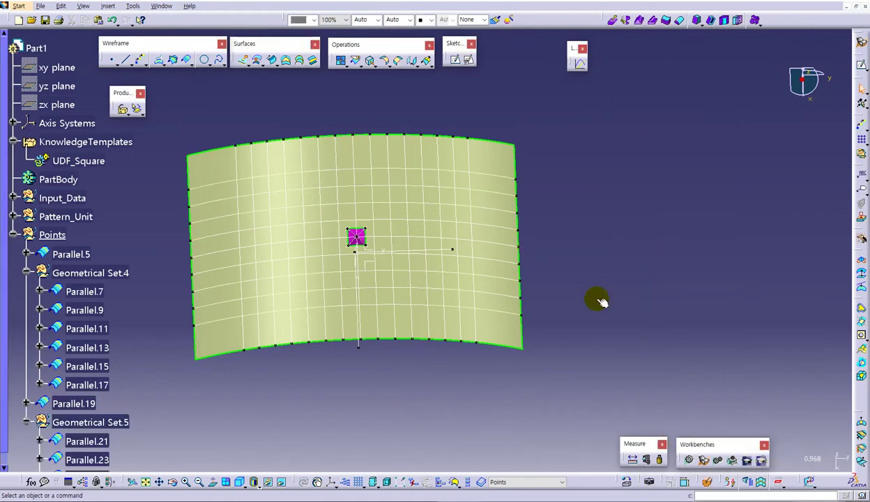
Start an Intersection with Line.4, Parallel.19, Parallel.20 and all curves of Geometrical Set.5 as the first elements.
middle_drag(384, 259, 603, 215)
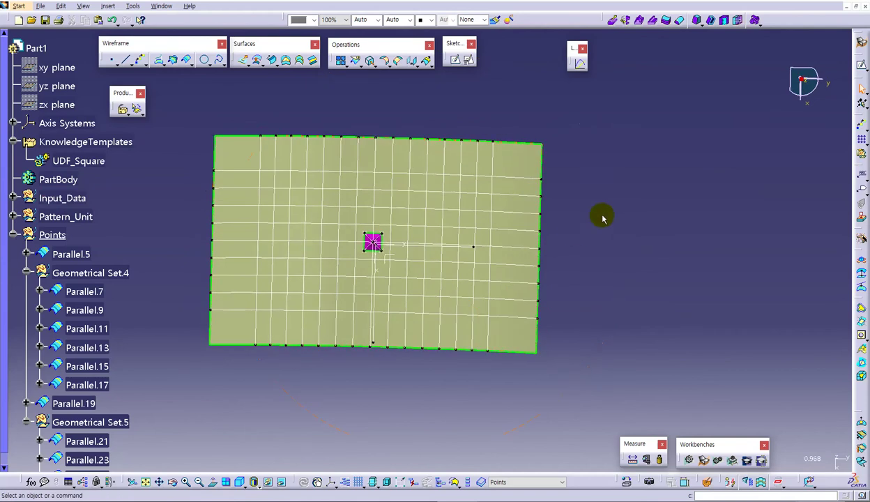
middle_drag(510, 307, 440, 120)
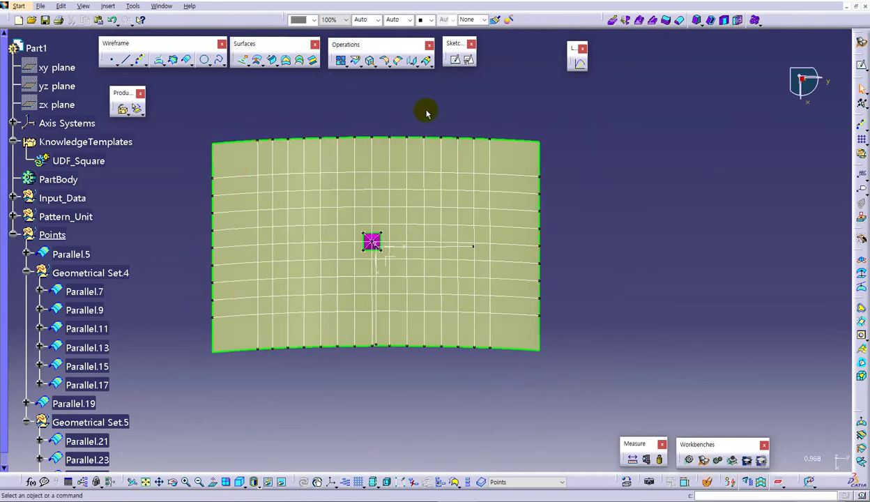
click(181, 62)
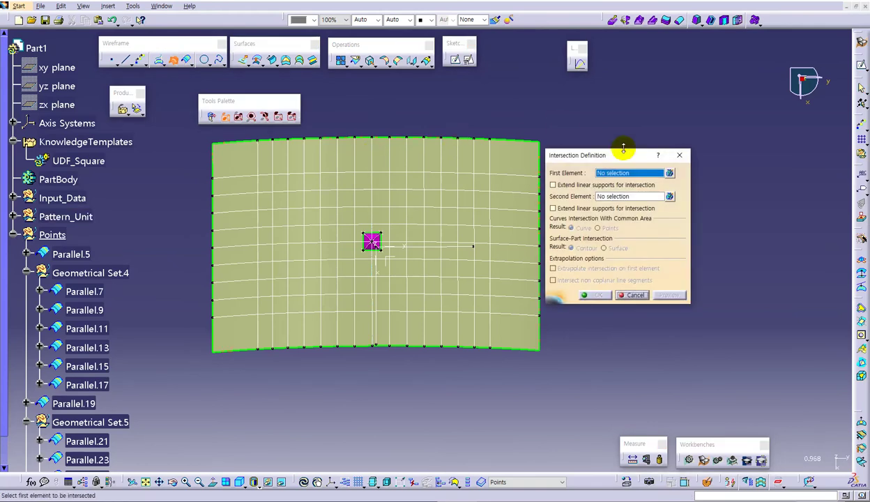
click(670, 172)
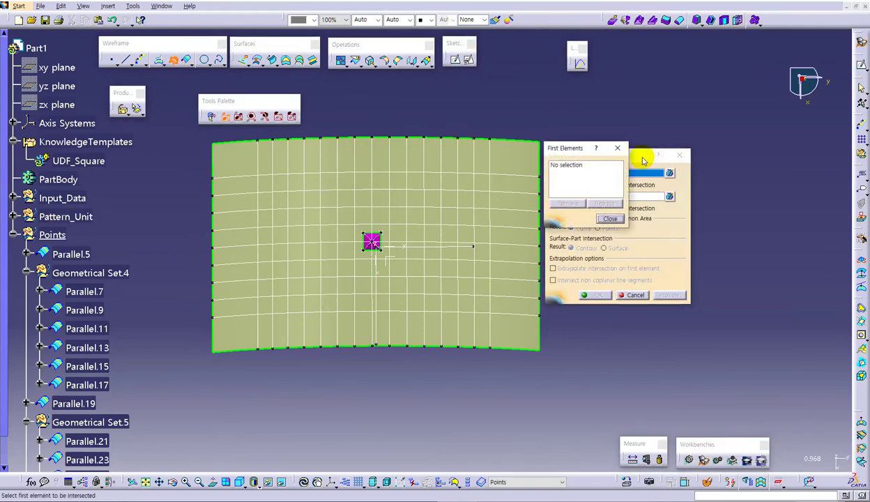
drag(638, 161, 740, 120)
middle_drag(505, 213, 478, 228)
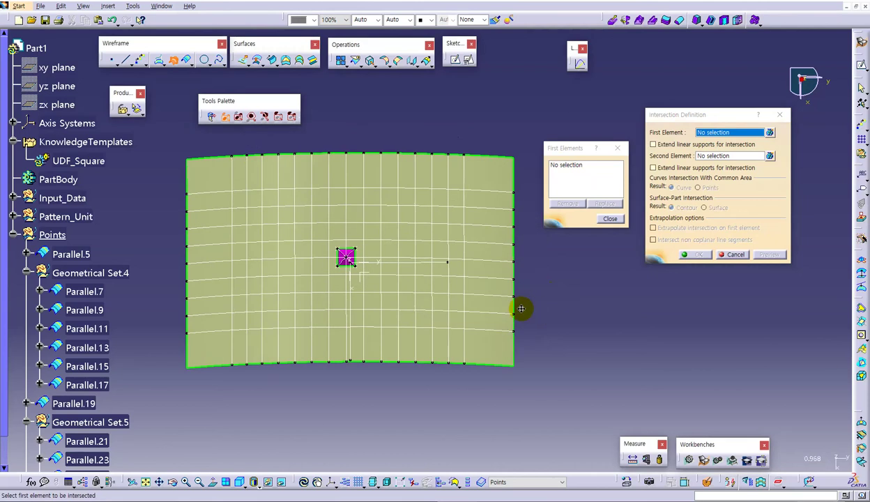
click(488, 261)
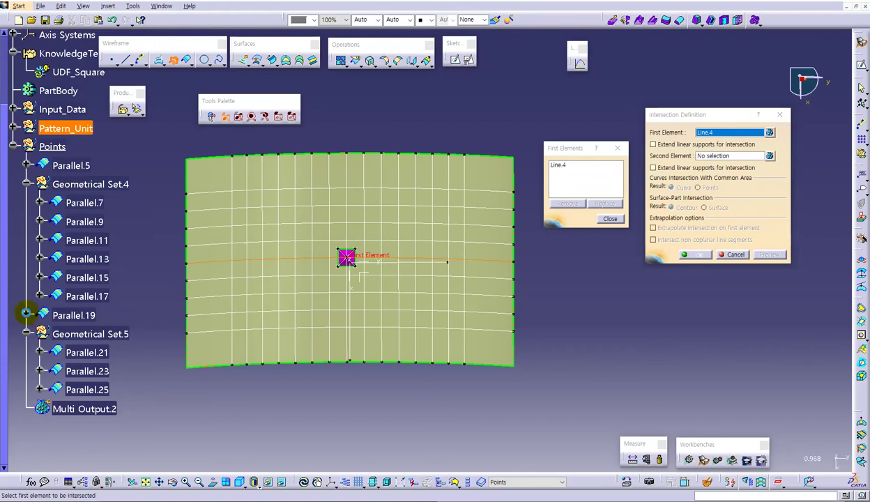
click(27, 315)
click(75, 315)
click(91, 352)
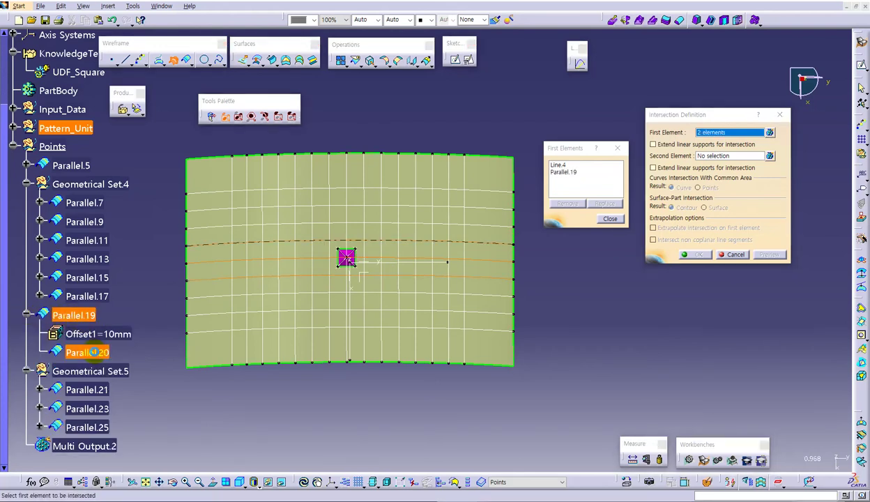
click(113, 374)
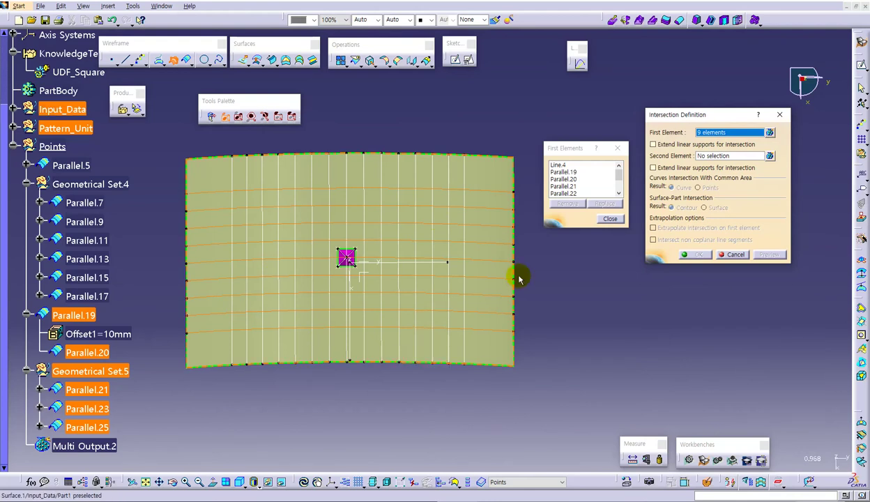
Add Line.3, Parallel.5, Parallel.6 and the Geometrical Set.4 curves as second elements and create the intersection points.
click(738, 156)
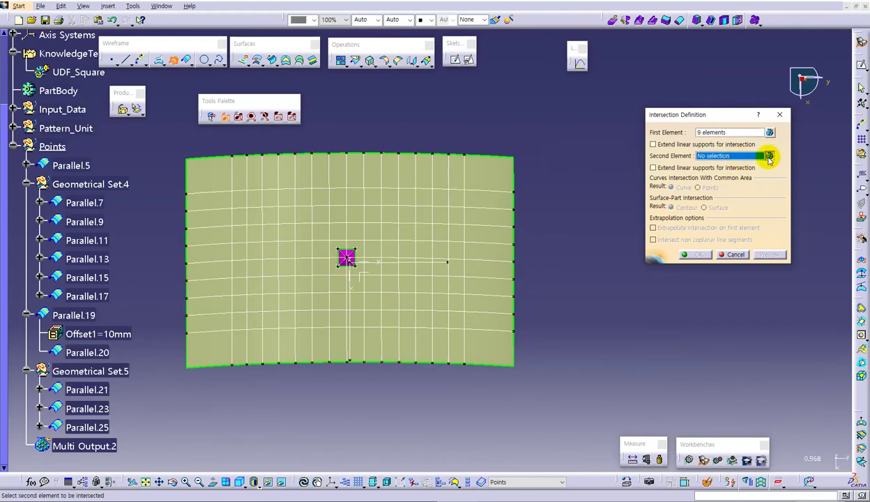
click(343, 168)
click(71, 167)
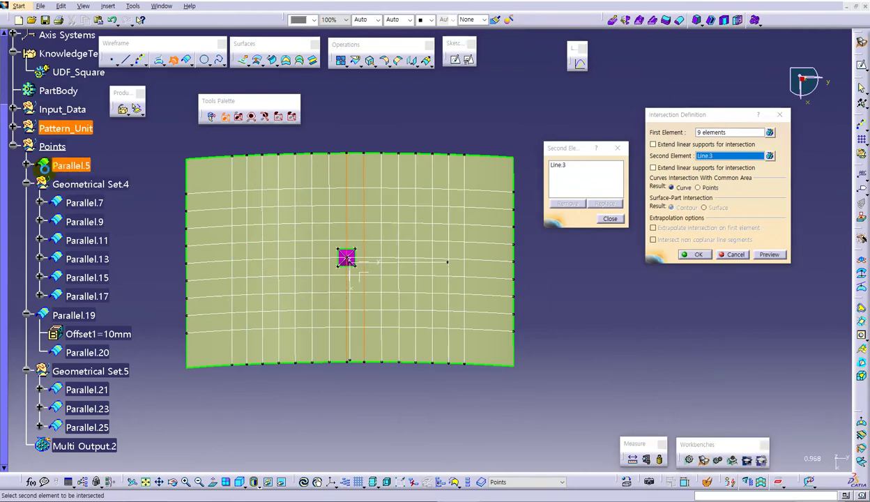
click(28, 165)
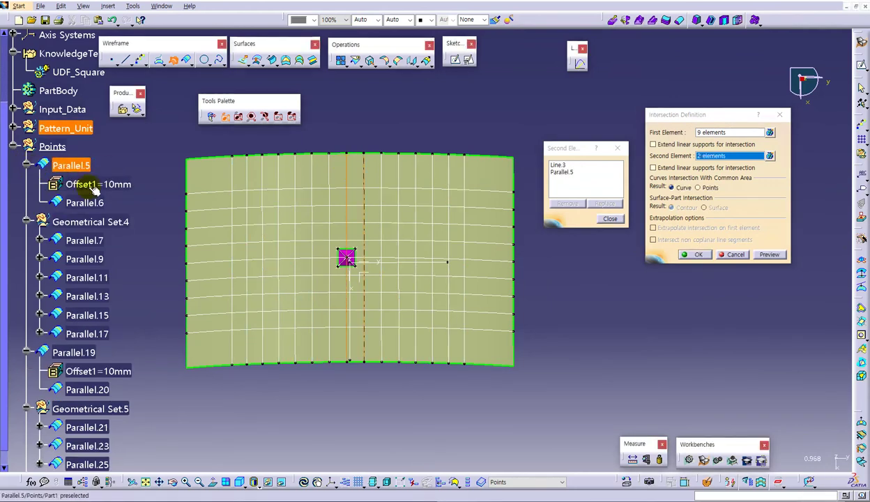
click(89, 203)
click(115, 225)
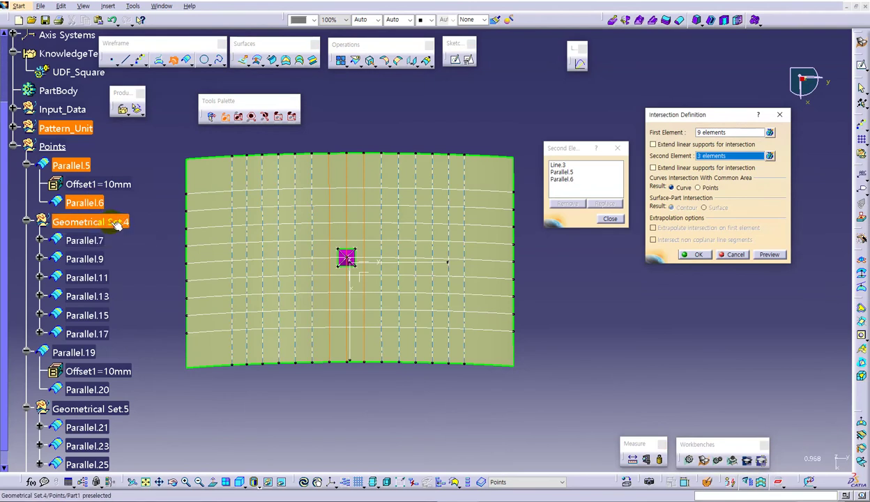
middle_drag(556, 304, 461, 357)
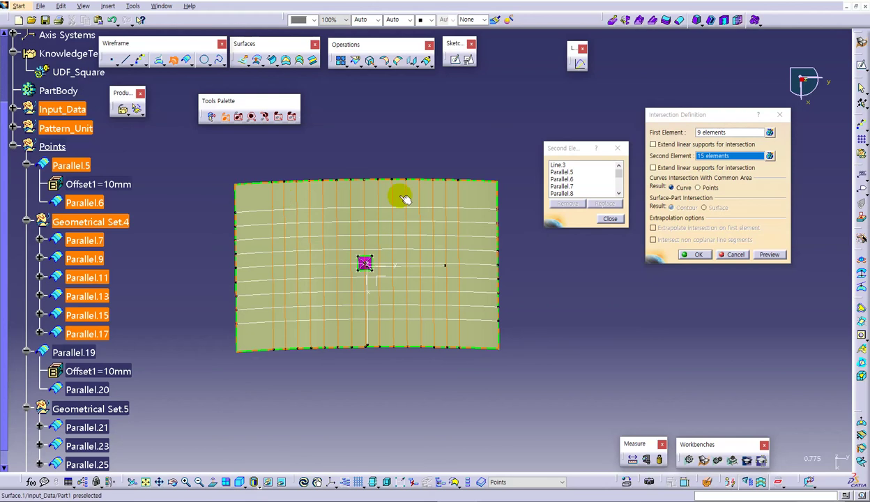
click(692, 255)
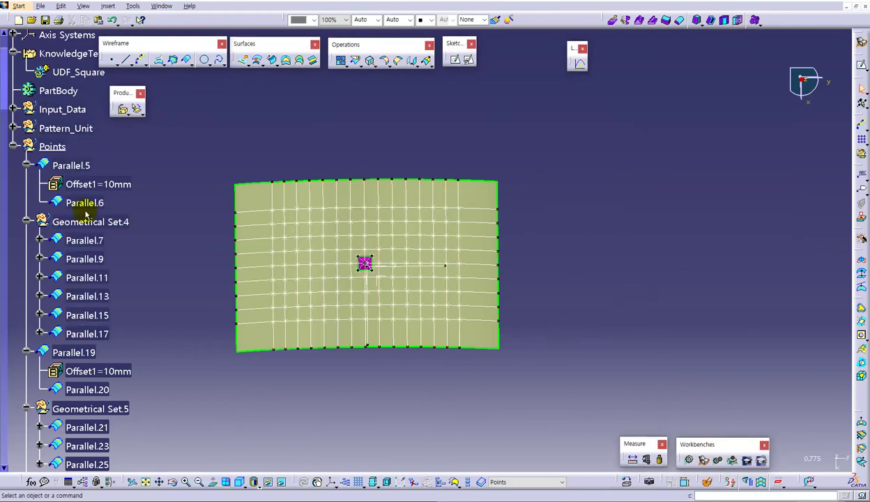
Hide the Pattern_Unit and Input_Data geometrical sets.
middle_drag(385, 328, 293, 297)
click(61, 130)
key(space)
click(59, 108)
key(space)
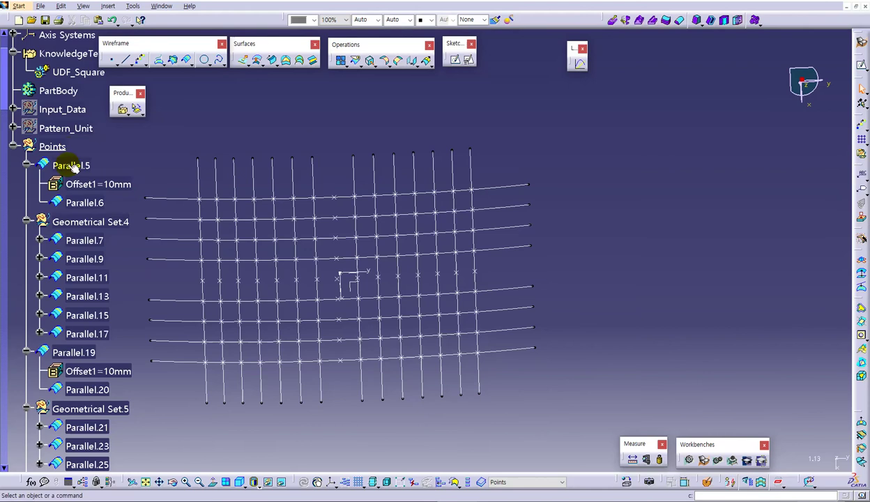
Hide all curves in the part, keeping the intersection points shown.
click(131, 7)
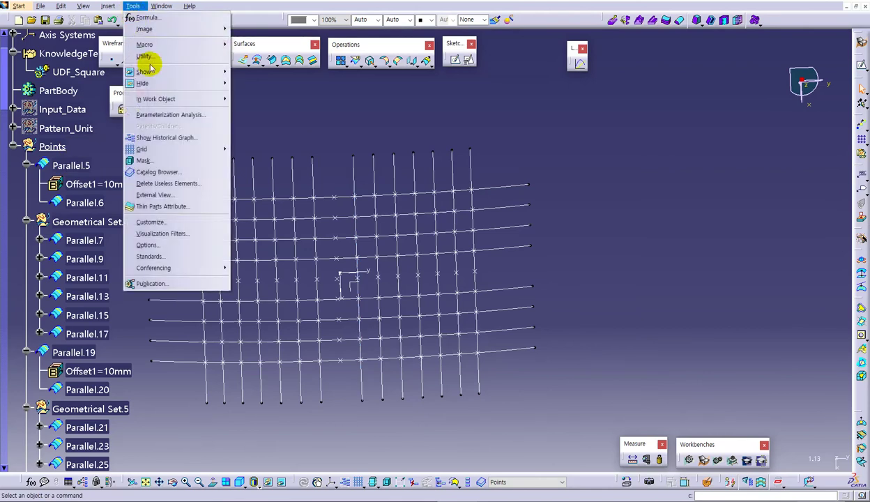
mouse_move(155, 84)
click(277, 106)
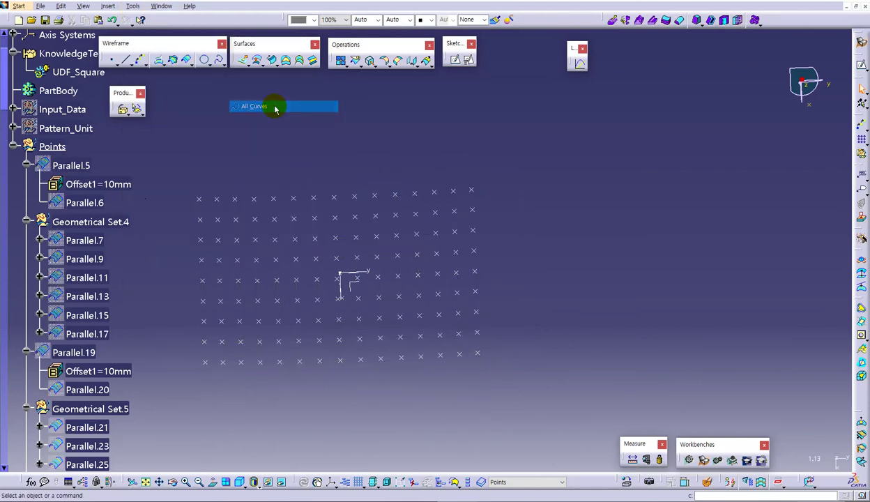
Check the intersection points on their own by hiding the Points set and showing it again.
mouse_move(376, 308)
middle_down()
mouse_move(363, 259)
mouse_move(346, 249)
middle_up()
click(50, 145)
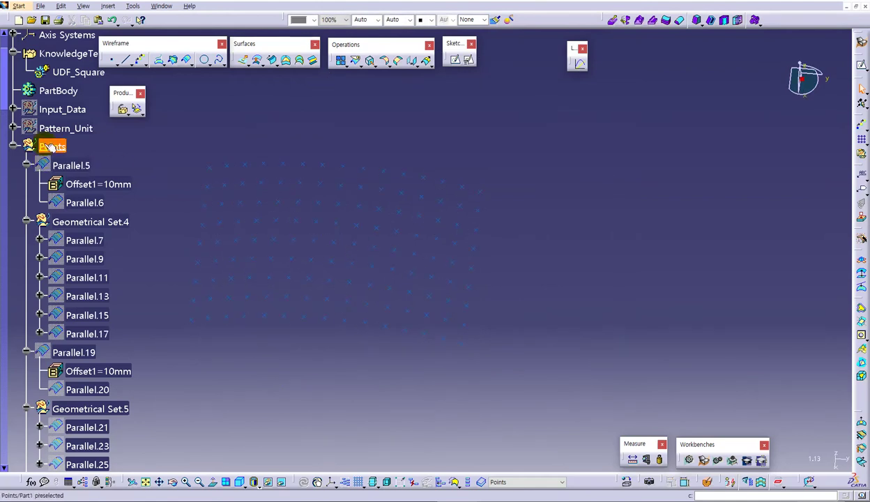
middle_drag(398, 380, 339, 332)
key(space)
click(48, 145)
key(space)
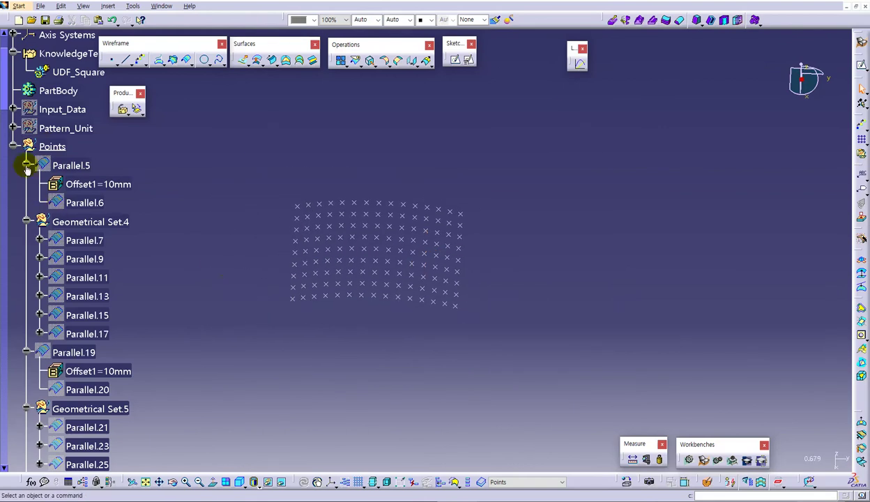
Collapse the Points set in the tree and show Pattern_Unit again to view the pyramid within the point grid.
click(13, 145)
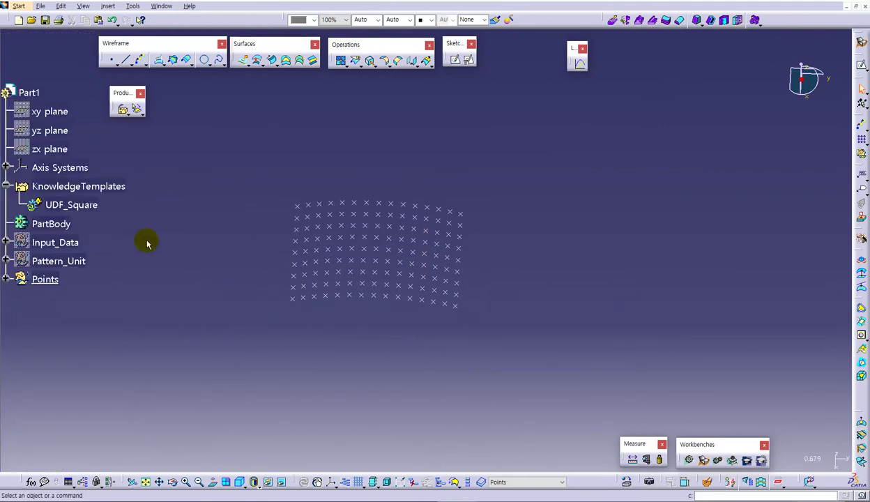
click(72, 265)
key(space)
middle_drag(362, 351, 331, 253)
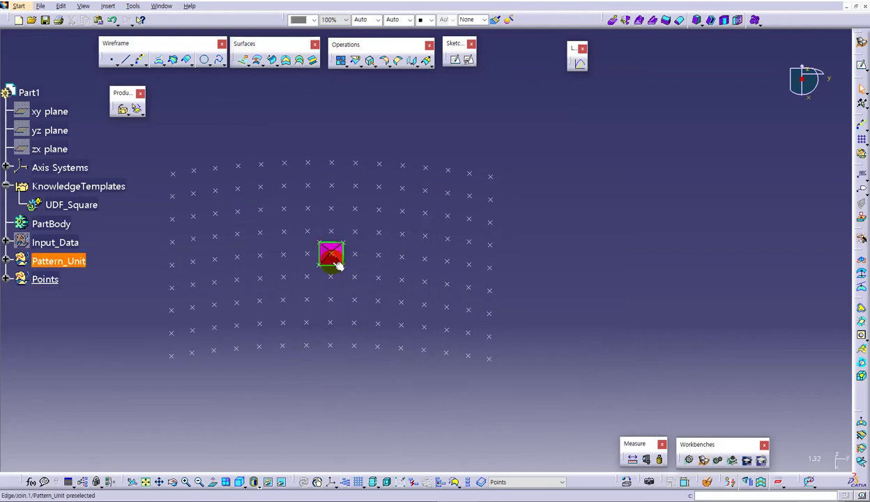
middle_drag(356, 346, 346, 367)
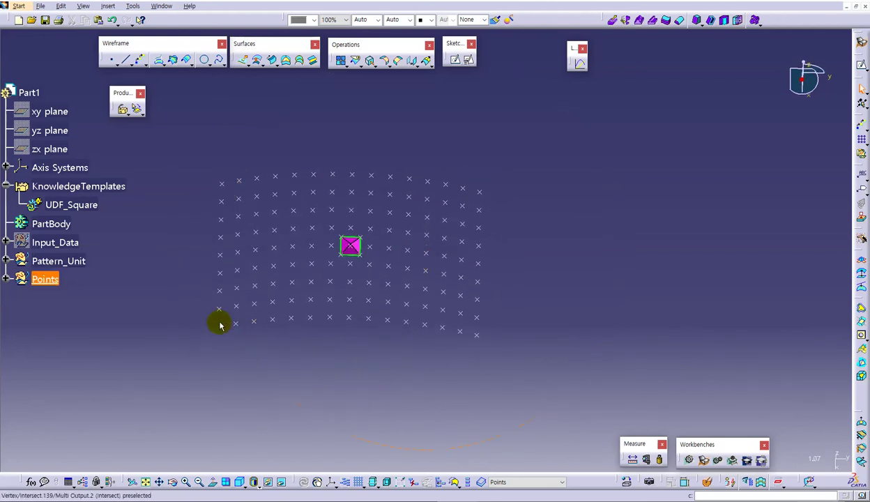
middle_drag(417, 293, 383, 363)
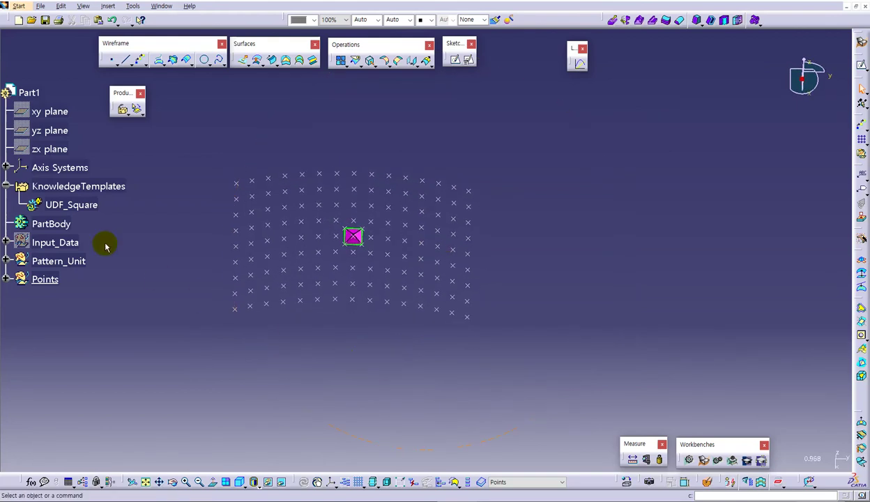
middle_drag(285, 313, 265, 322)
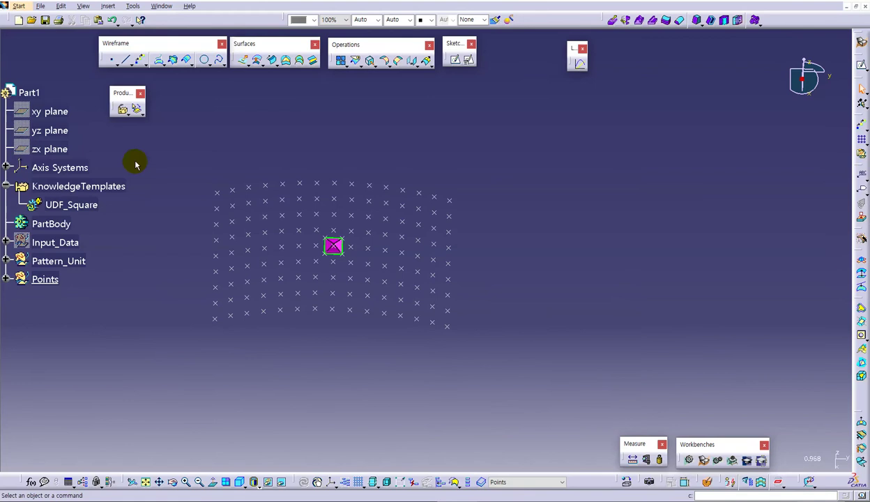
Try instantiating UDF_Square with Intersect.105 as Point_position, Surface.1 as SURF, Line.1 as Line_H and Line.2 as Line_V.
click(136, 110)
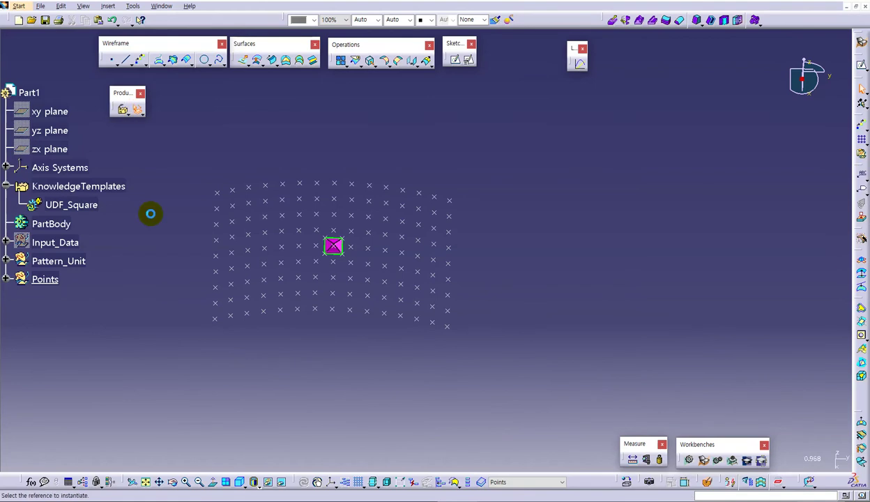
click(78, 208)
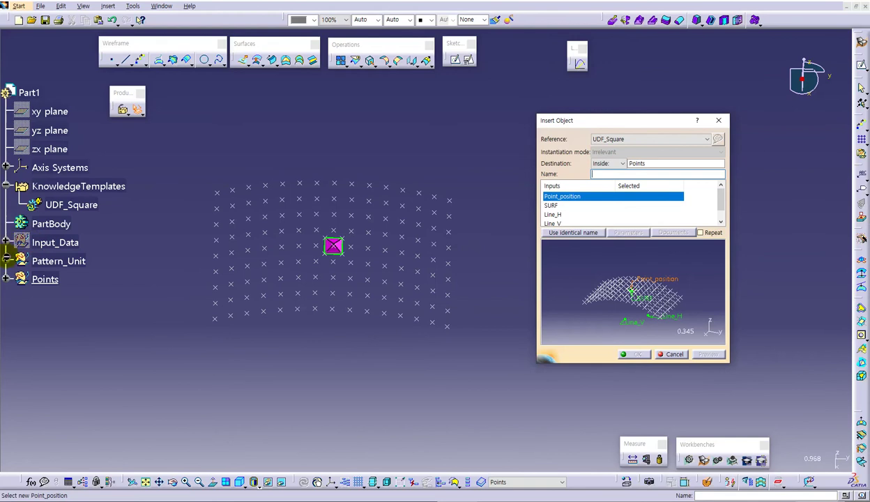
click(6, 261)
scroll(112, 194, up, 2)
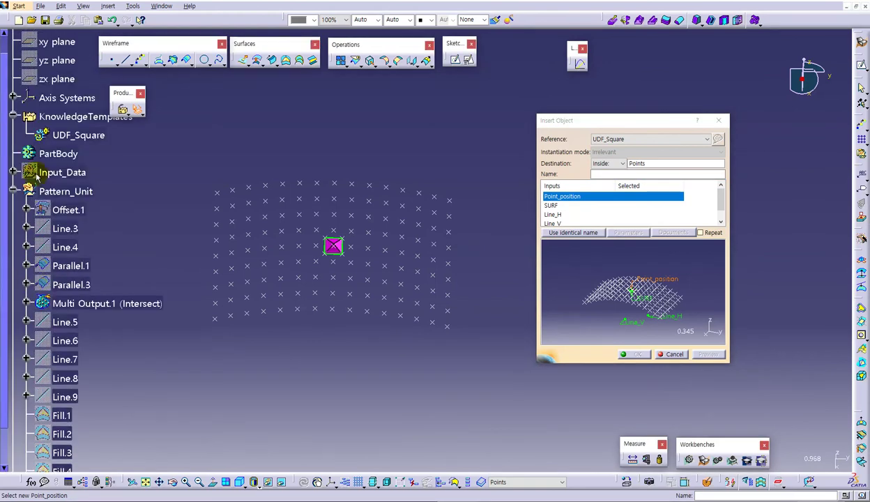
click(13, 191)
click(13, 172)
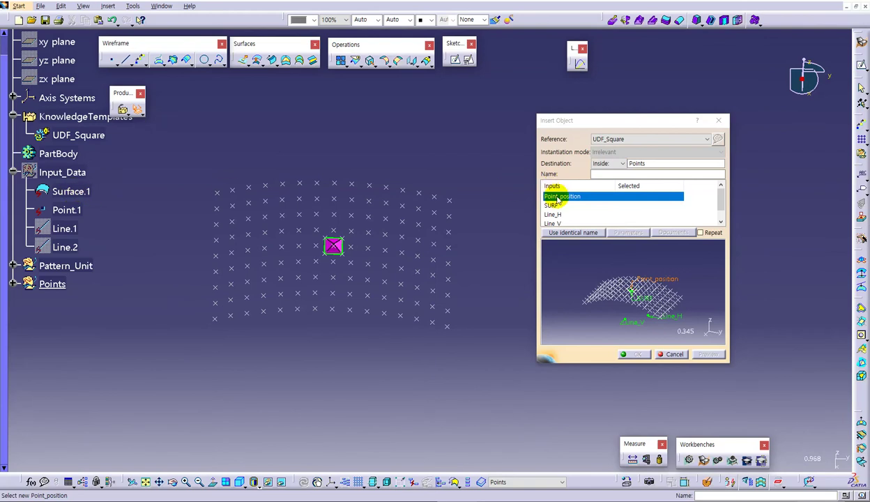
click(433, 243)
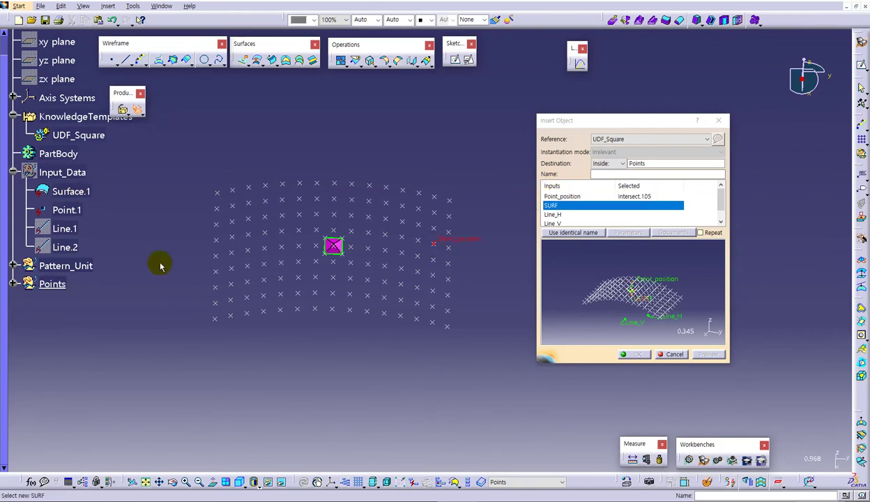
click(77, 191)
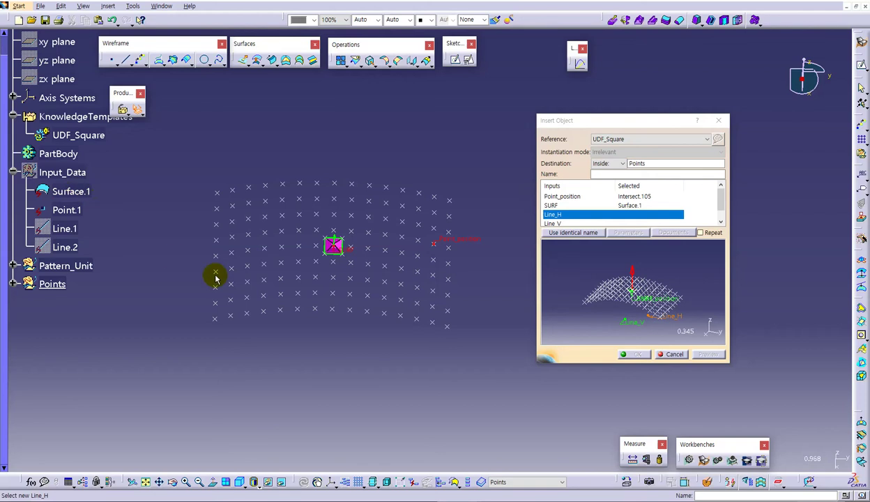
middle_drag(341, 352, 317, 322)
click(65, 229)
click(66, 247)
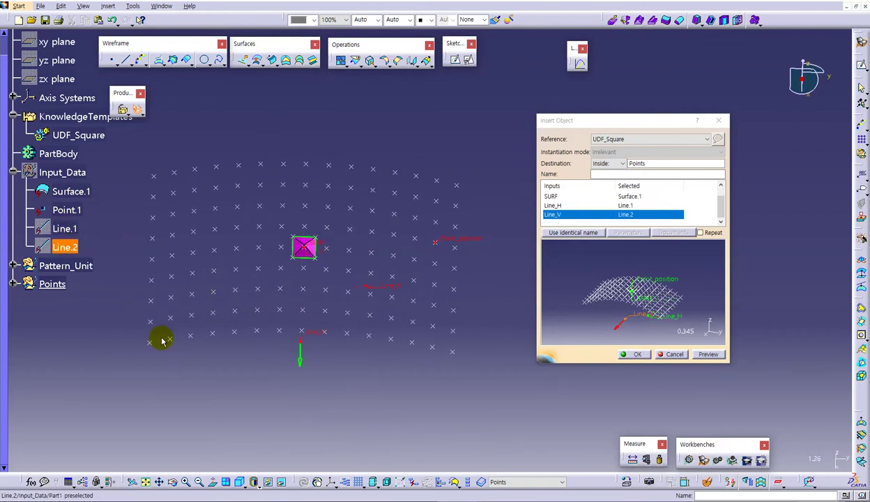
Preview the UDF_Square instance from several angles, and cancel the insertion.
click(700, 355)
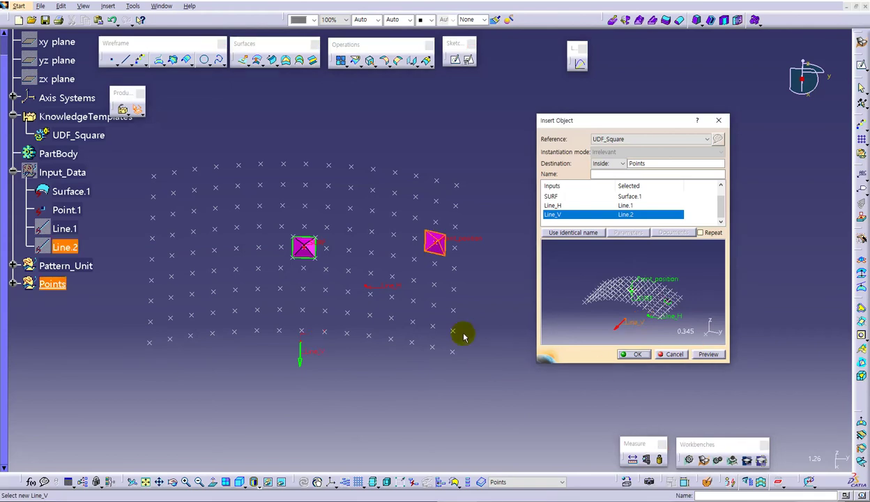
middle_drag(442, 299, 414, 232)
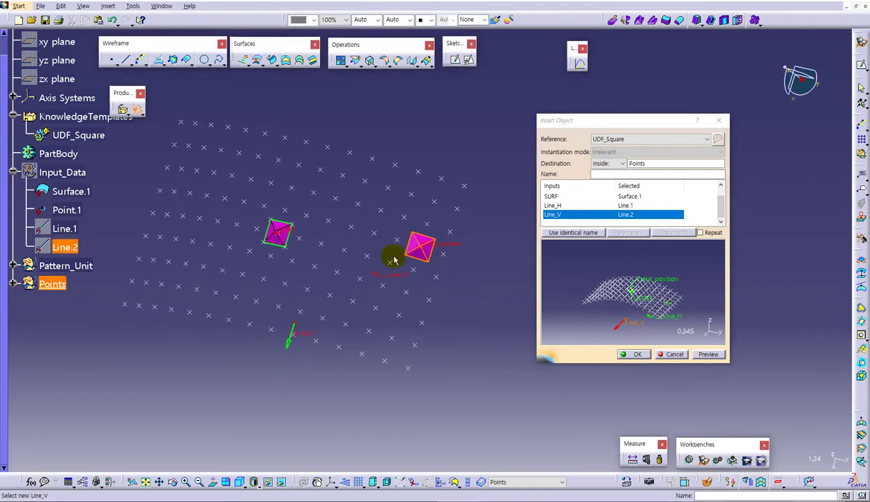
middle_drag(420, 271, 467, 254)
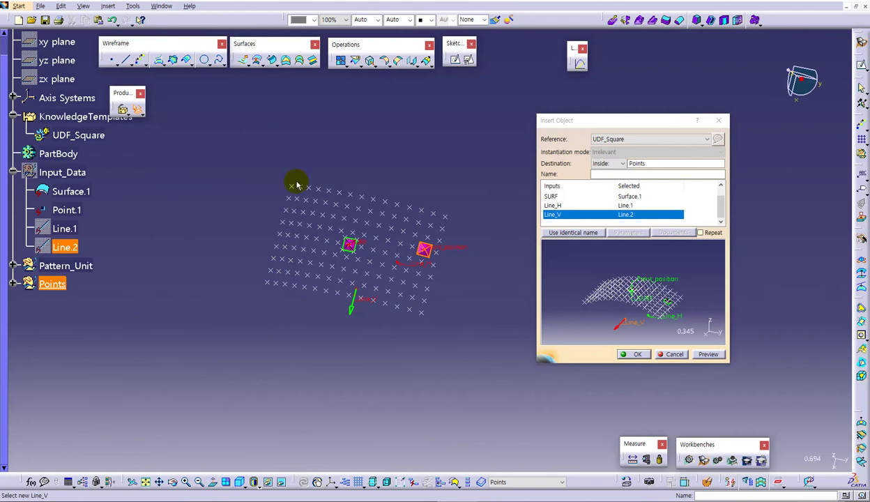
middle_drag(375, 341, 424, 330)
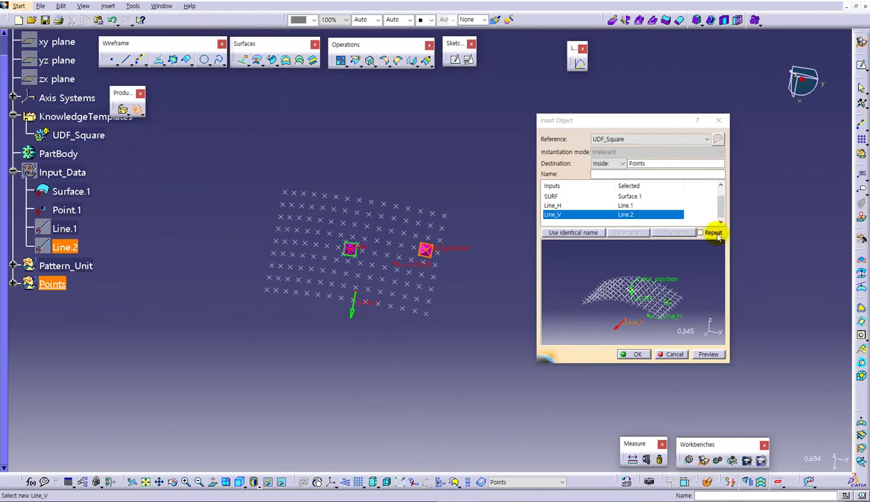
click(673, 355)
Insert a geometrical set named Pattern_Result under Part1.
middle_drag(576, 349, 291, 356)
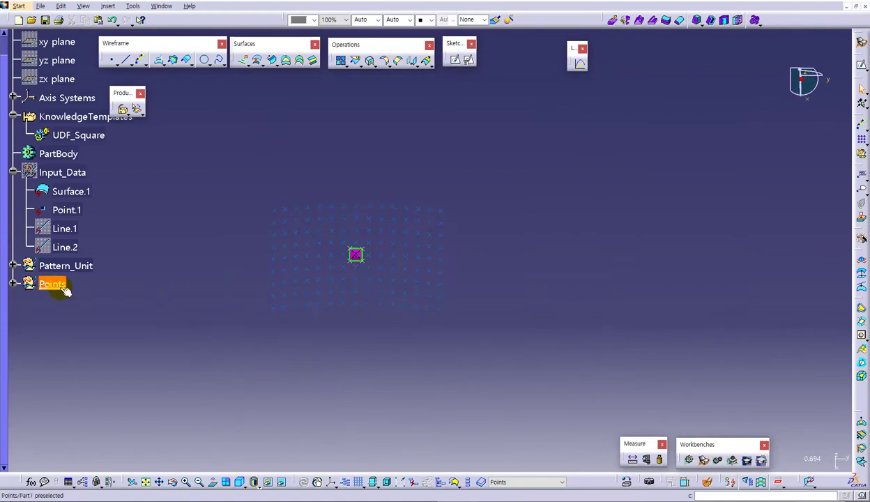
click(108, 7)
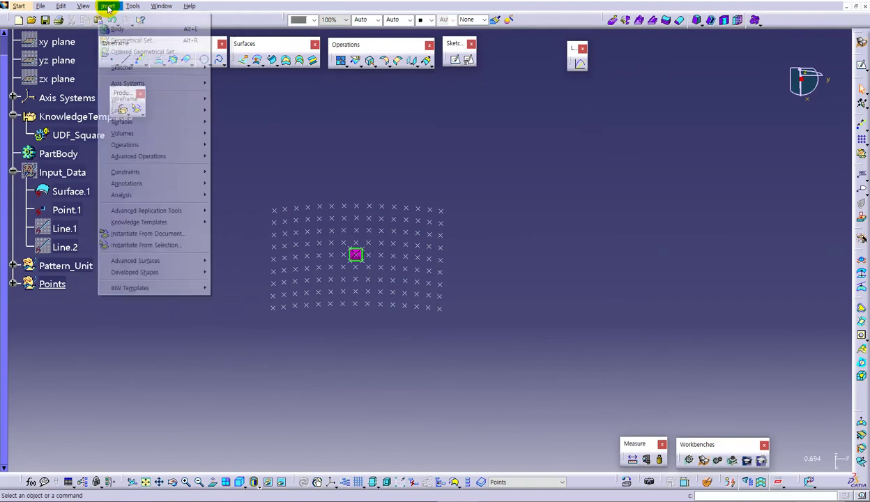
click(122, 40)
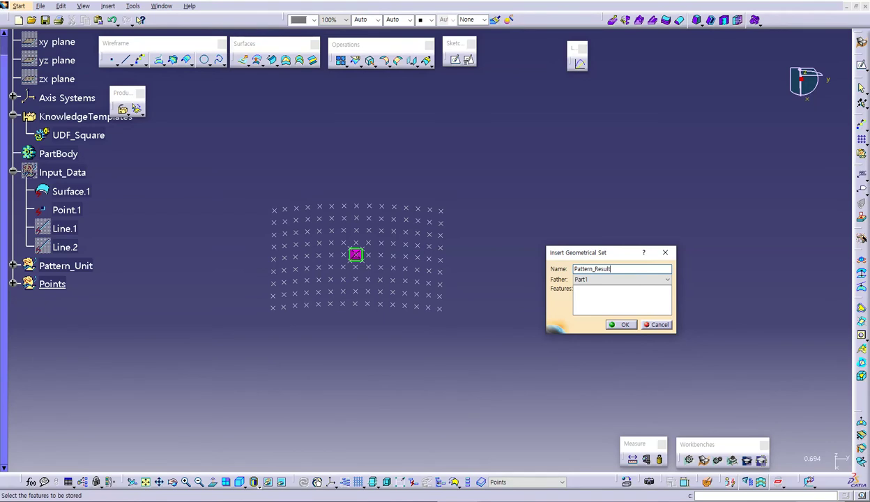
click(619, 324)
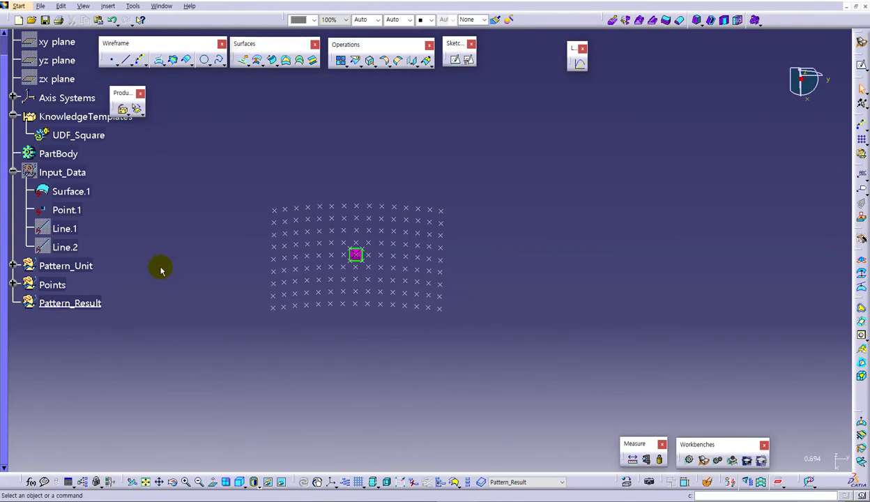
Switch to the Knowledge Advisor workbench.
click(19, 8)
mouse_move(82, 213)
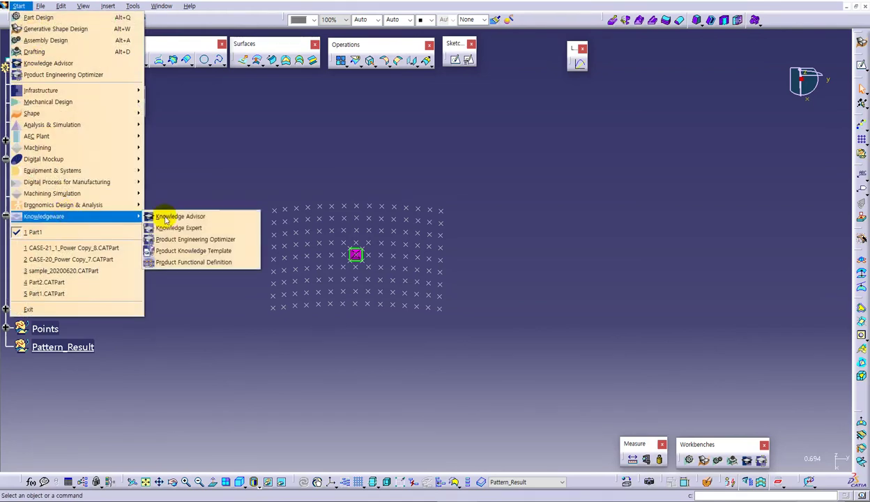
click(180, 214)
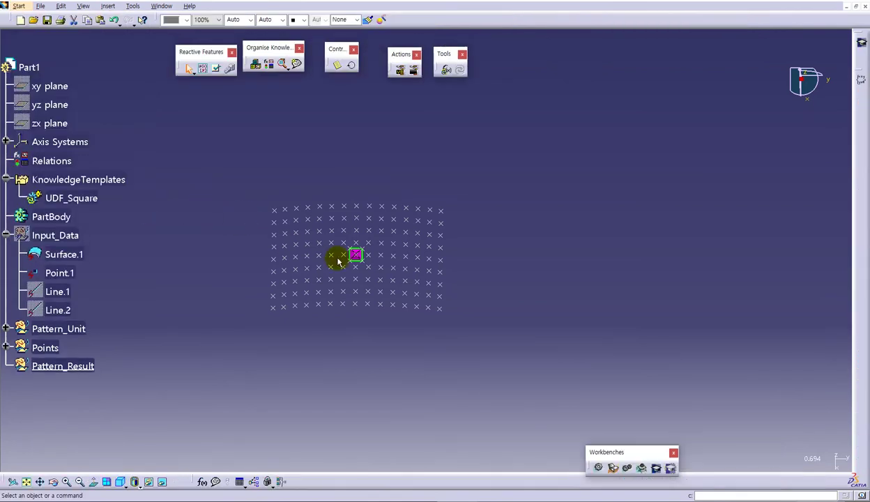
Start a new knowledge list and hide the Pattern_Unit set so only the grid points are shown.
middle_drag(399, 307, 391, 286)
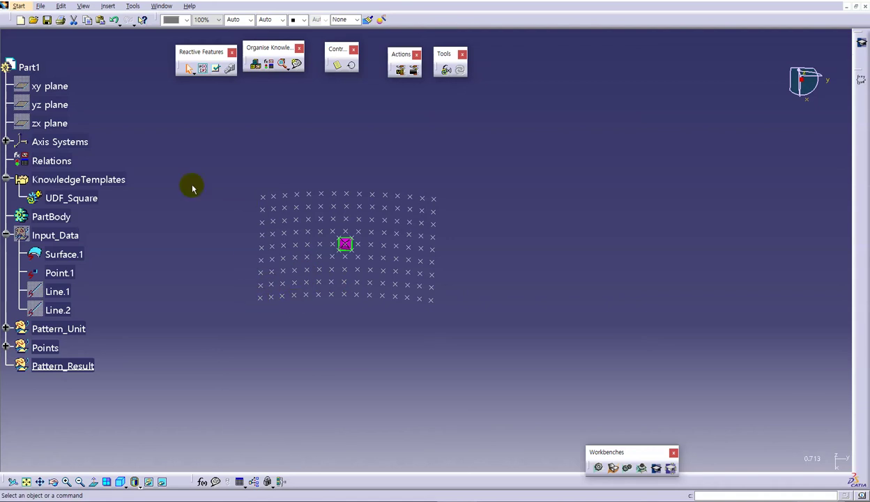
click(338, 66)
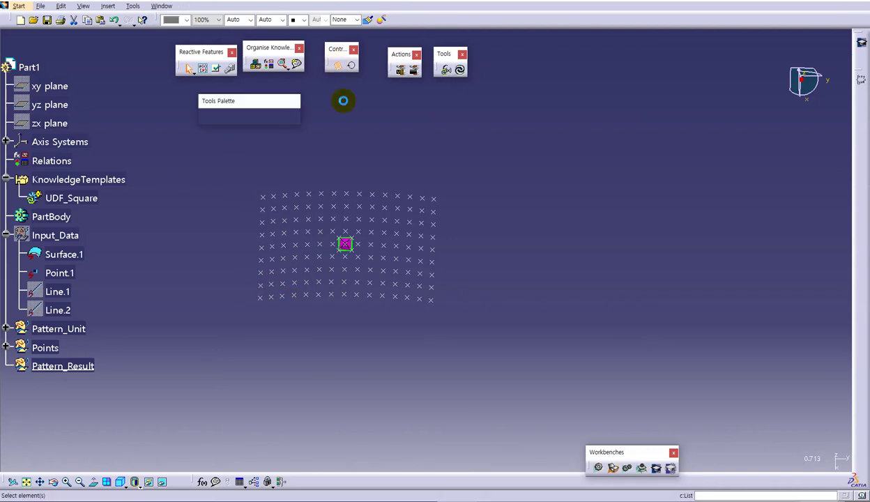
middle_drag(406, 282, 391, 277)
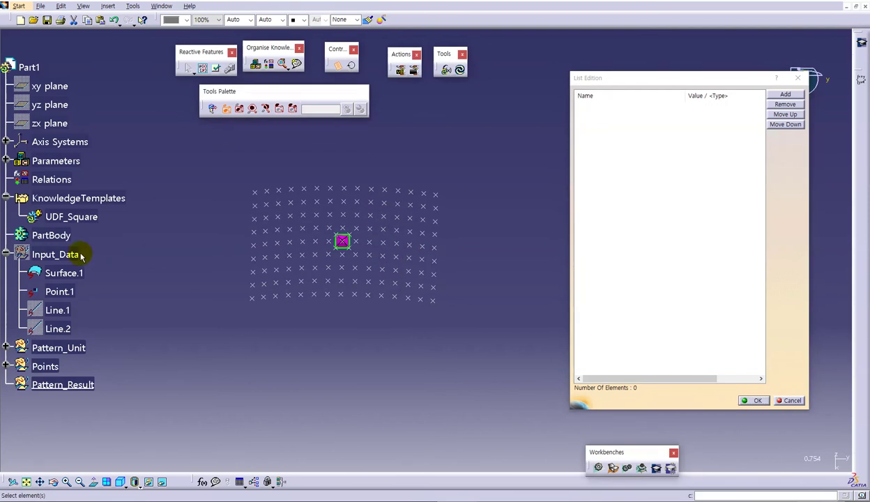
right_click(76, 352)
click(116, 379)
Add all grid intersection points to the list, confirm it, and expand the new list under Parameters.
drag(461, 339, 238, 153)
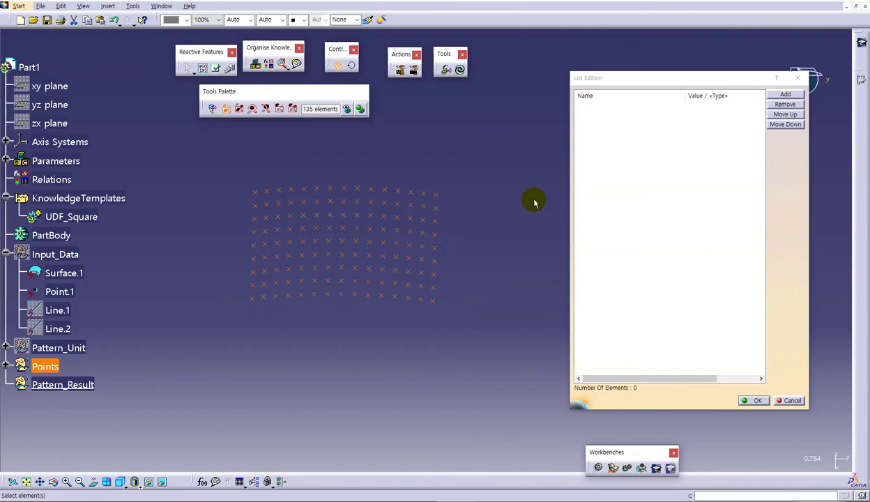
click(785, 95)
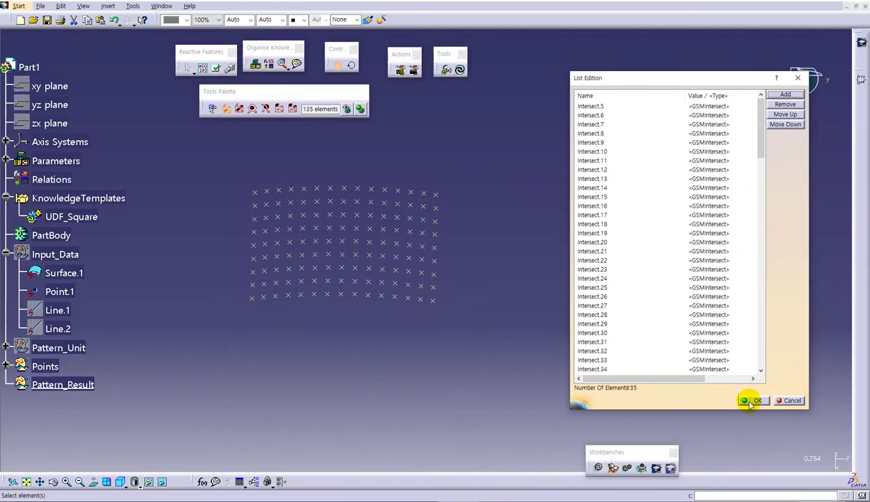
click(751, 400)
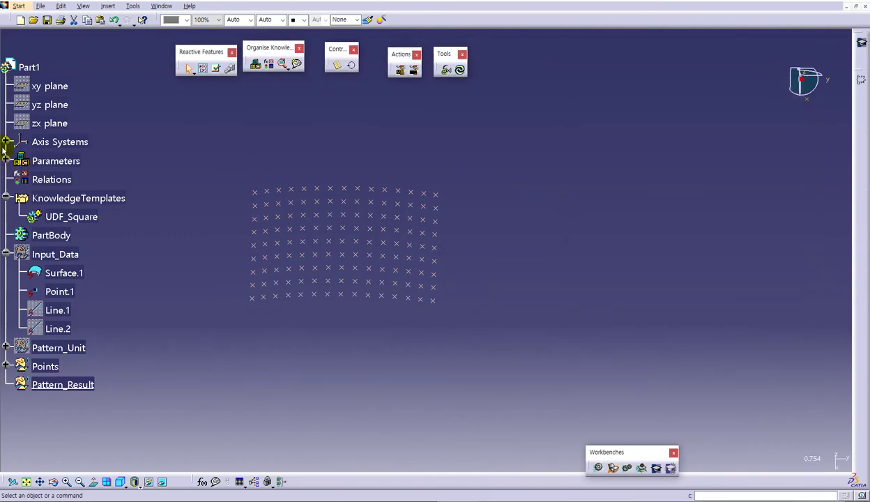
click(5, 161)
click(20, 179)
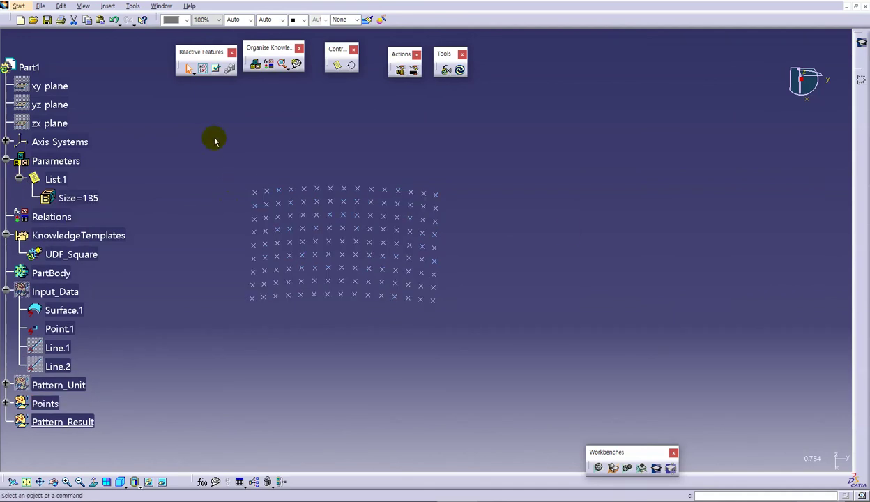
scroll(175, 265, down, 3)
middle_drag(333, 315, 317, 329)
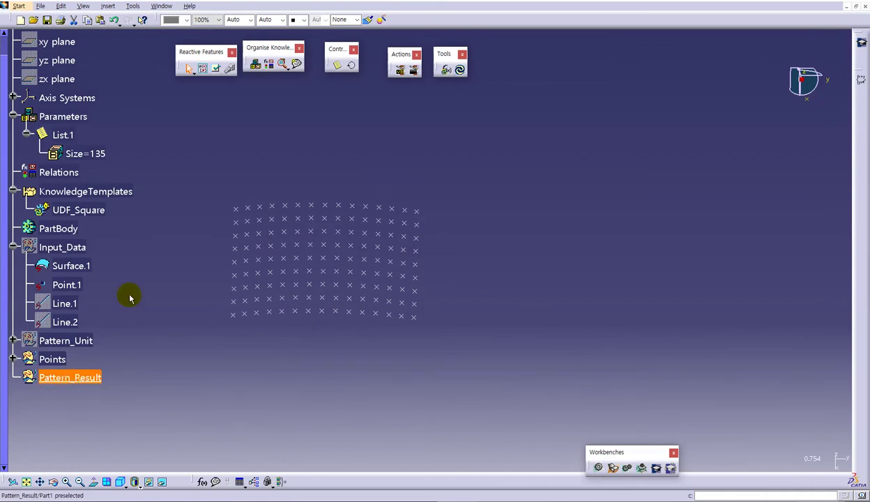
click(352, 68)
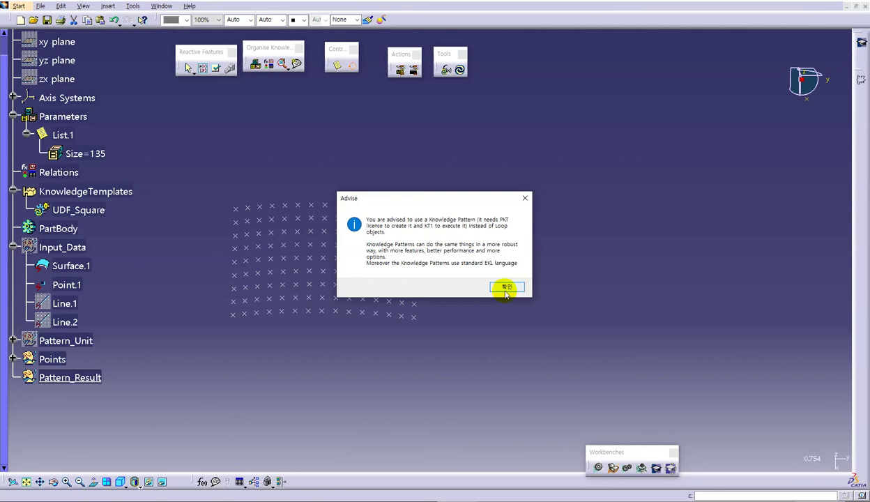
click(505, 288)
drag(447, 120, 687, 106)
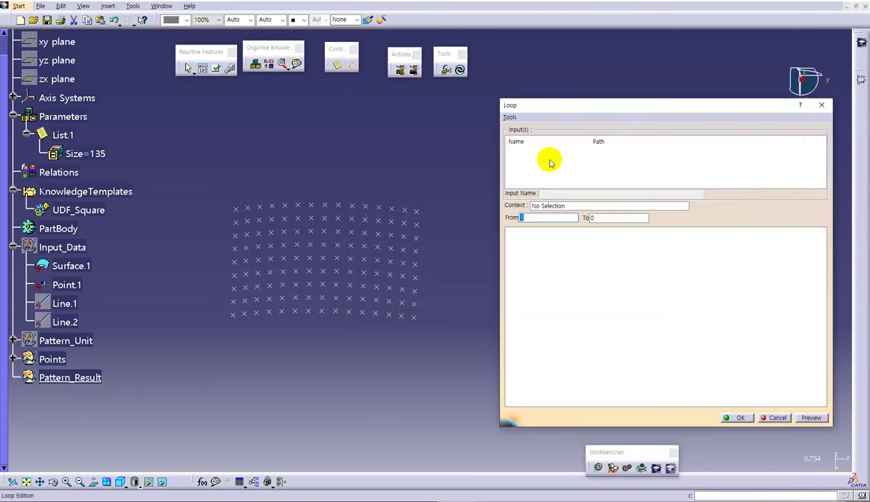
click(85, 268)
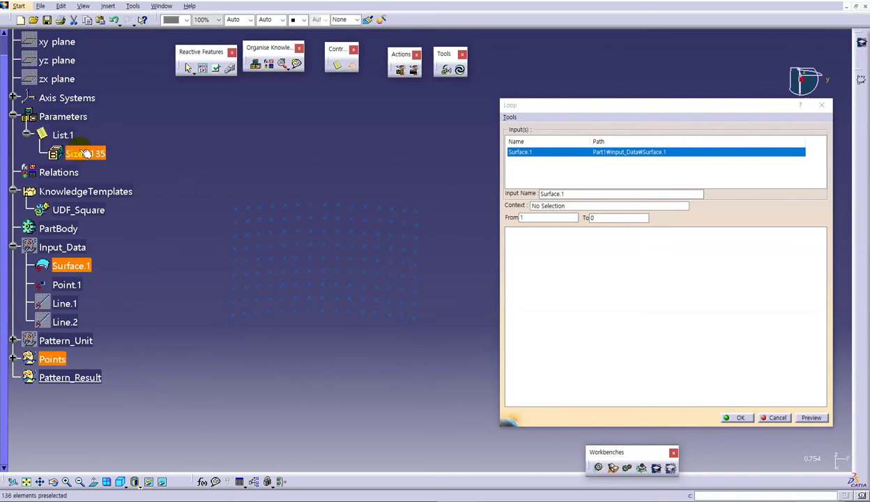
click(103, 160)
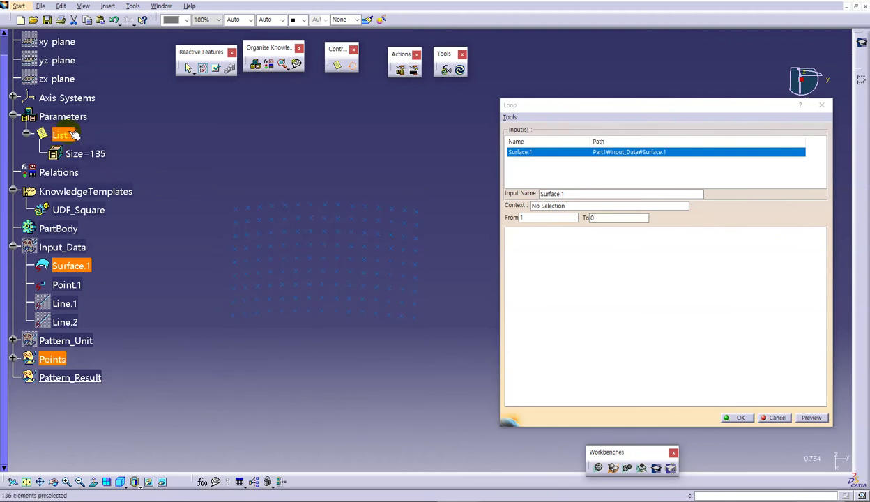
click(813, 419)
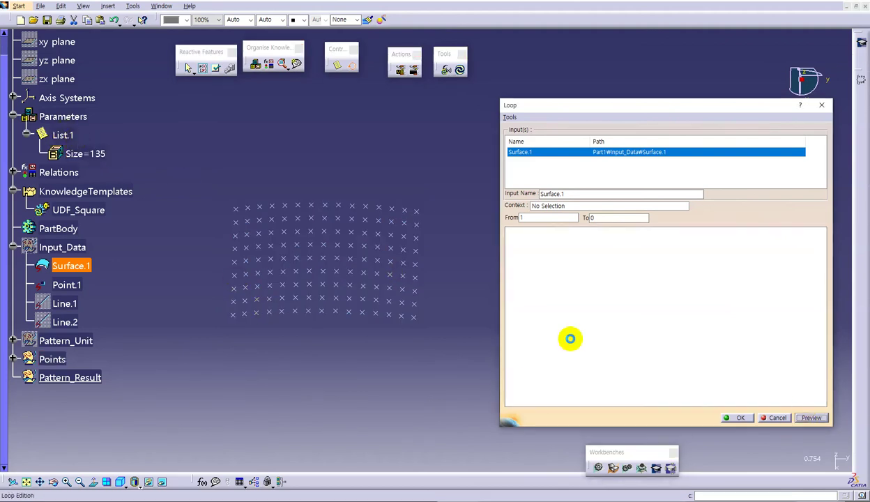
click(775, 418)
Rename the point list as List_Points.
right_click(59, 137)
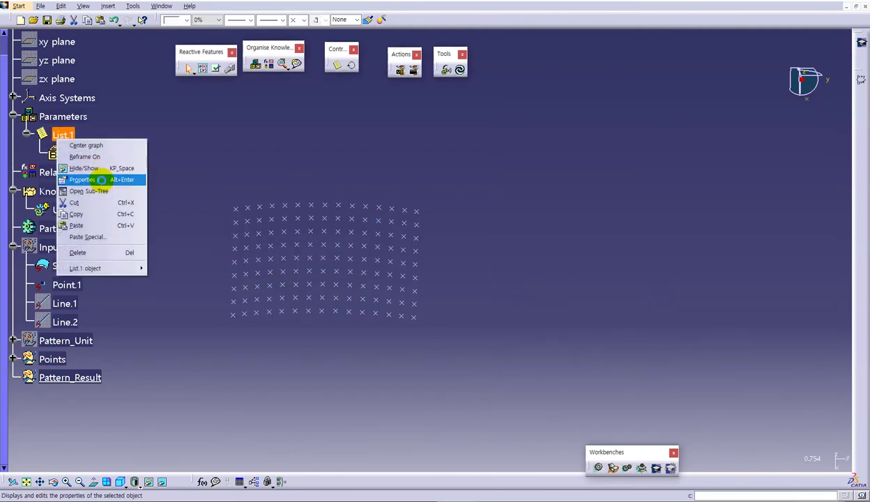
click(82, 180)
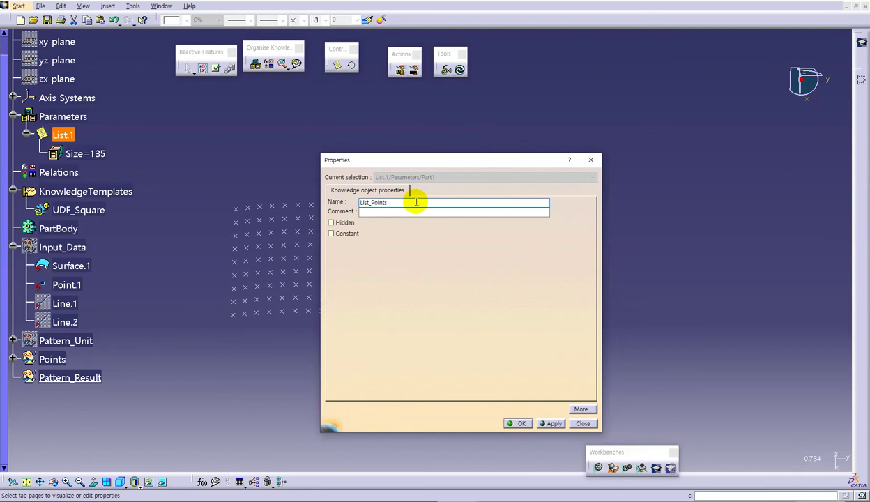
click(520, 424)
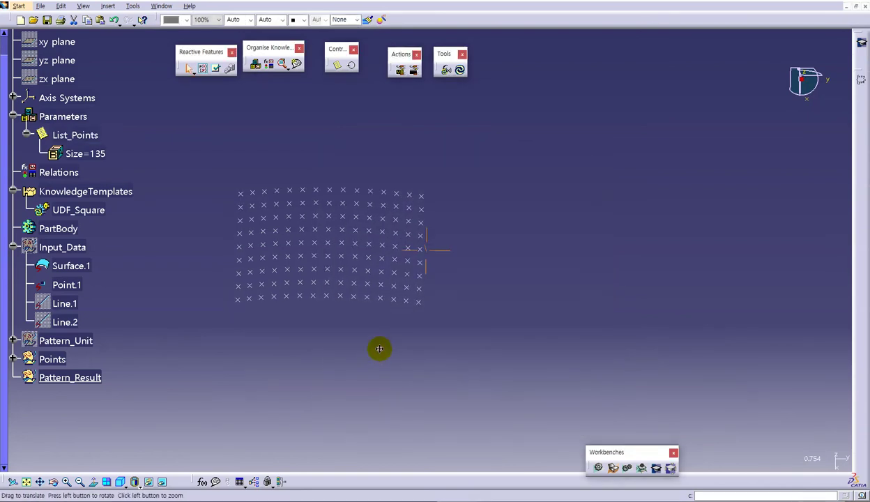
Start a Loop with Surface.1, List_Points, Line.1 and Line.2 as inputs and Pattern_Result as its context.
click(352, 66)
click(507, 288)
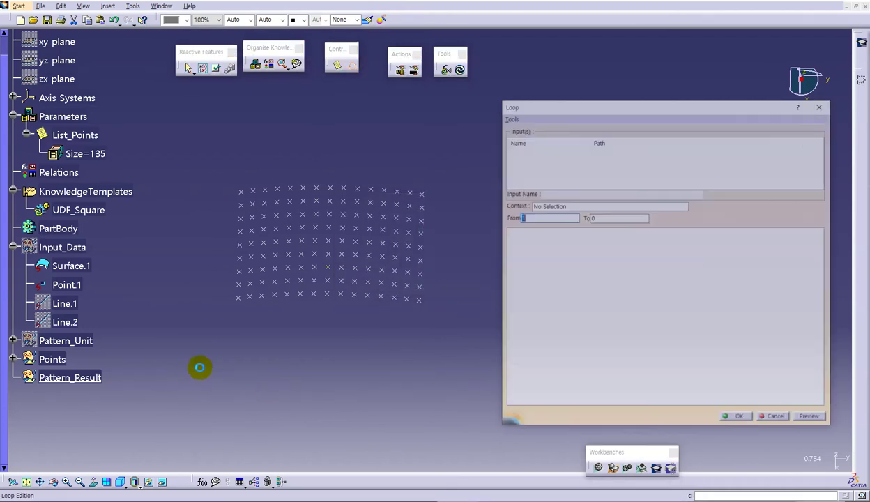
click(72, 265)
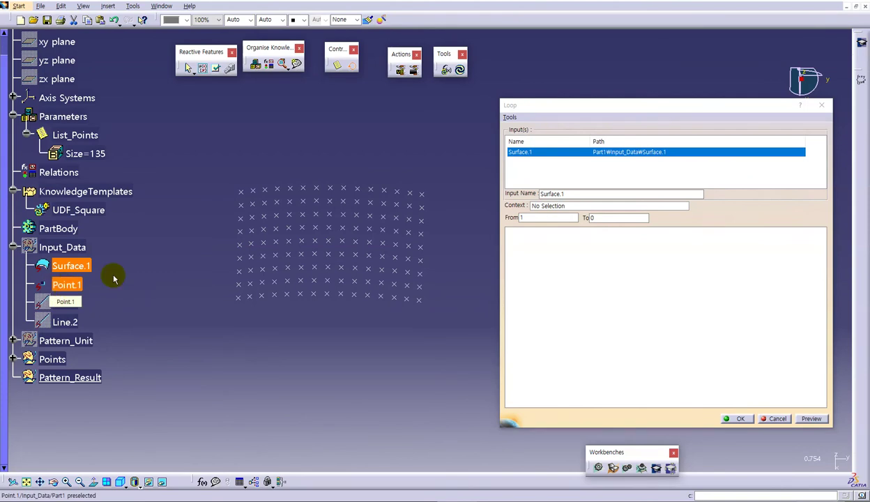
click(84, 135)
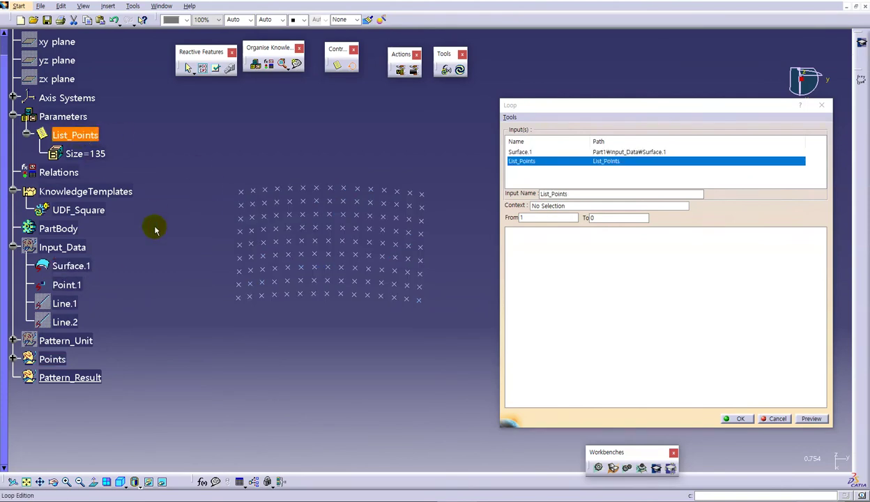
click(64, 303)
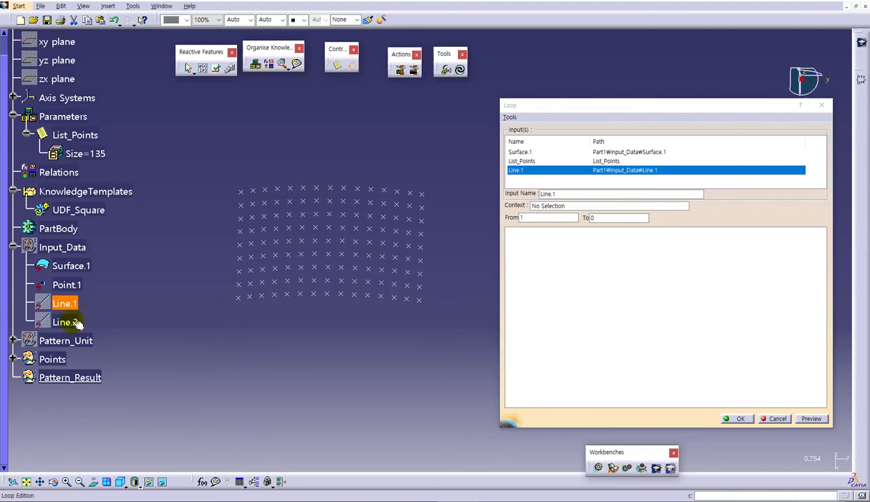
click(75, 322)
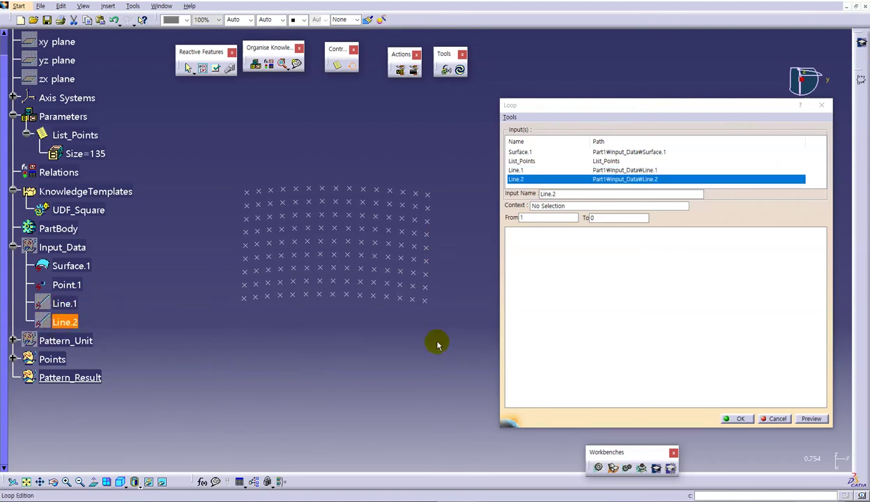
click(531, 206)
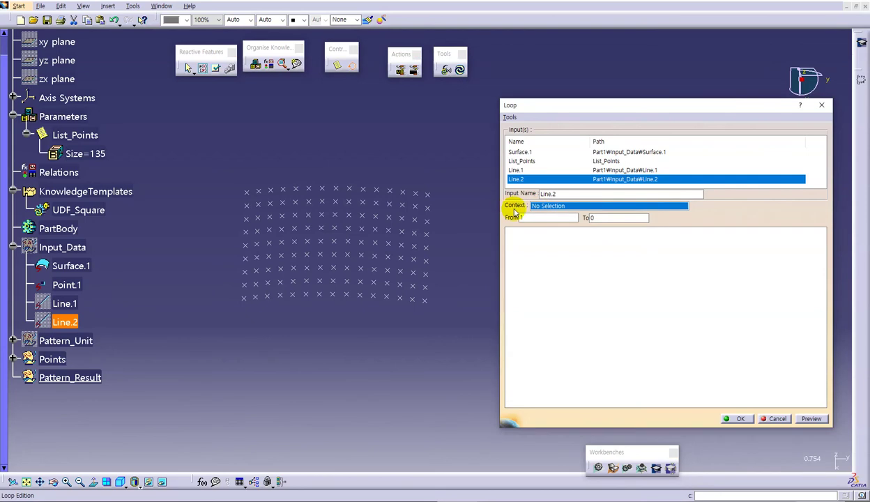
click(93, 376)
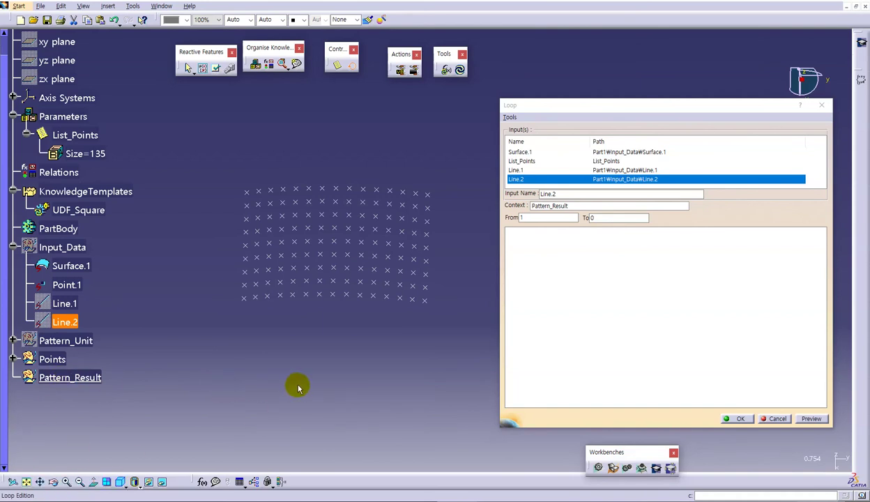
Drive the loop's upper limit with the formula List_Points->Size().
scroll(297, 388, up, 2)
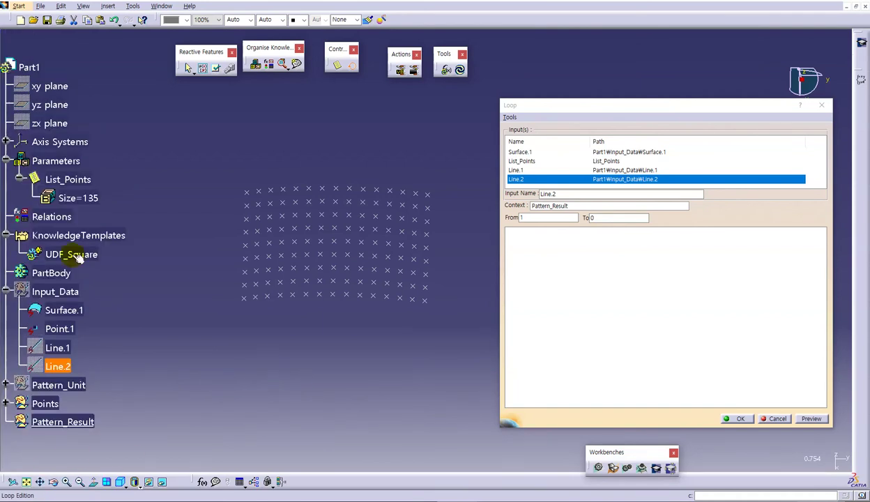
right_click(608, 221)
click(632, 227)
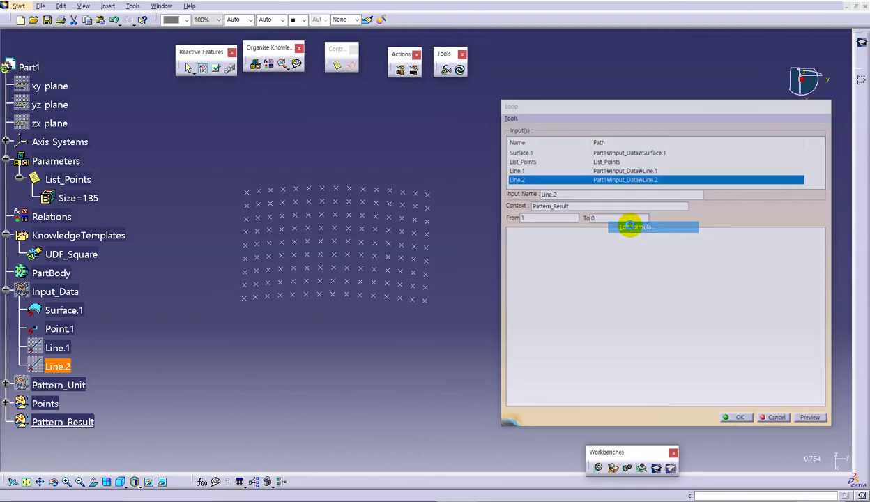
drag(571, 136, 569, 129)
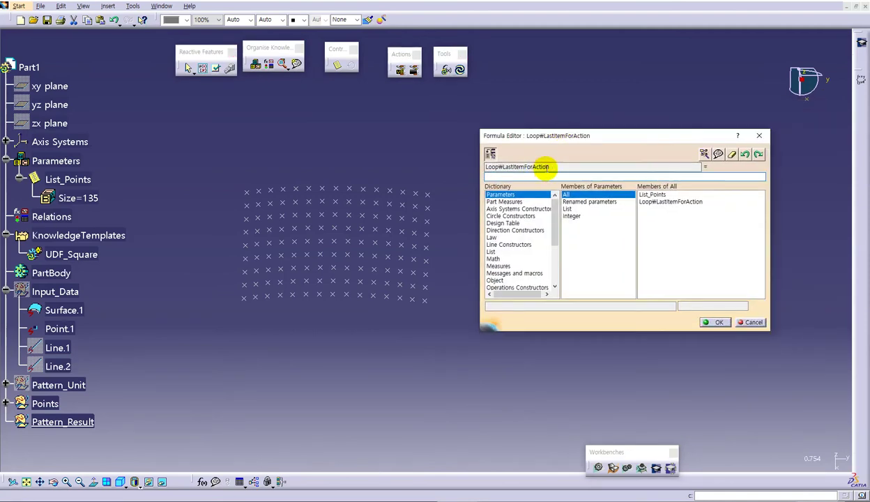
click(60, 179)
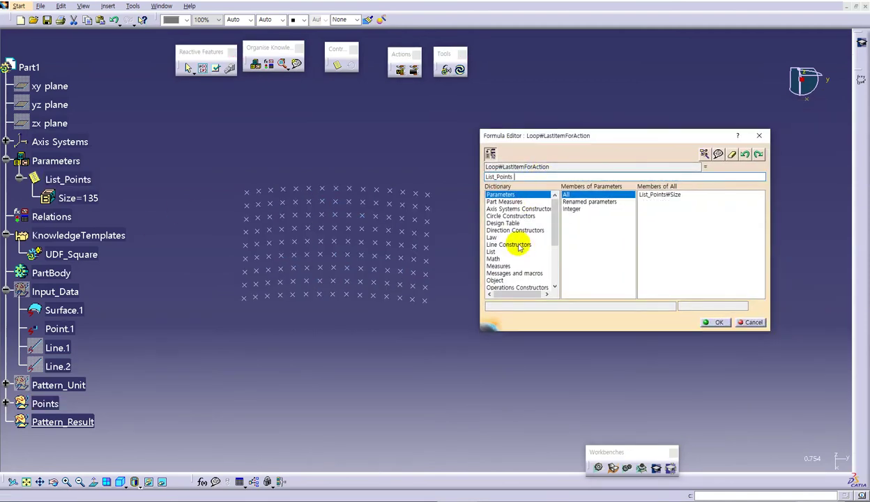
click(492, 252)
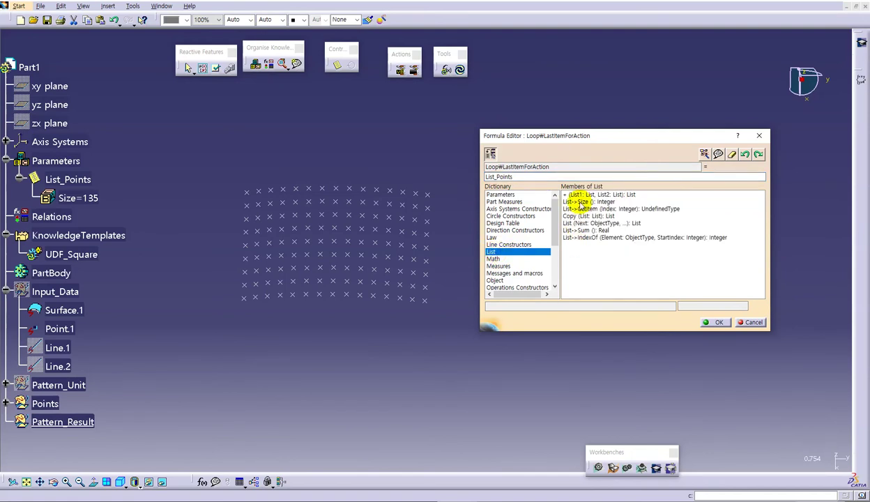
double_click(580, 203)
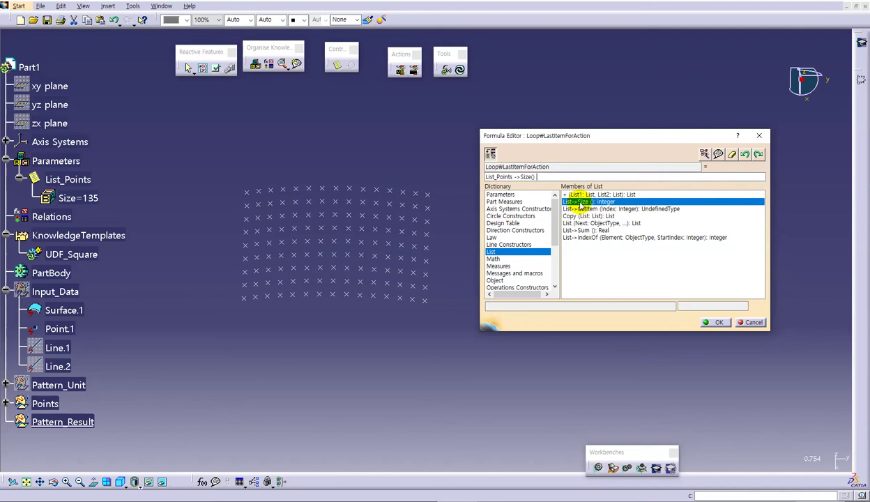
click(715, 322)
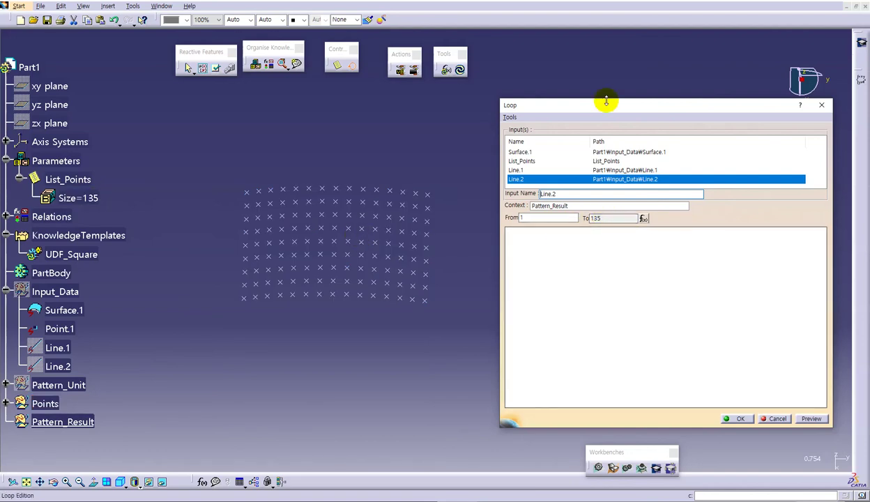
drag(605, 104, 609, 82)
middle_drag(362, 337, 418, 262)
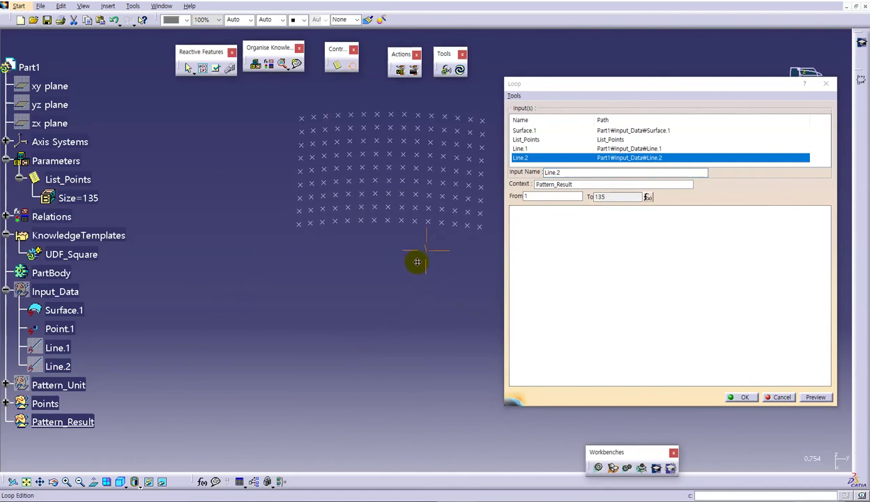
click(860, 1)
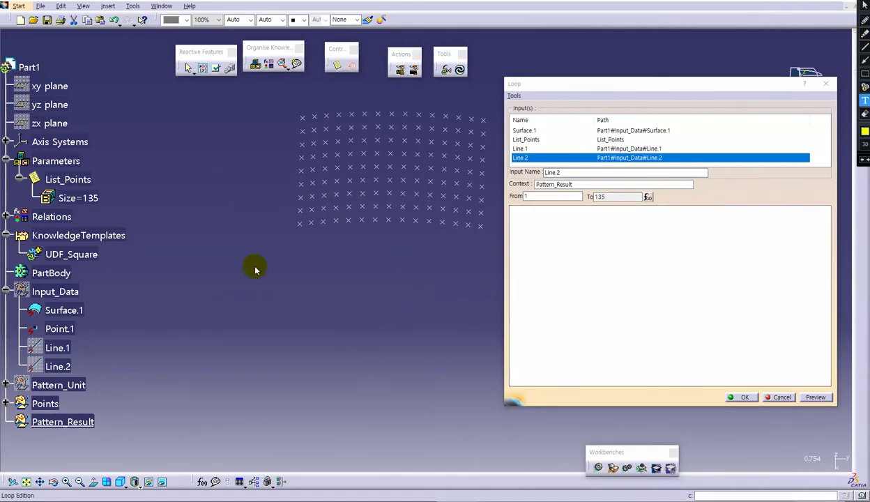
text(Square$i$ isa UDF_Square  { Point_position = object : List_Points[$i$];   SURF = object : Surface.1;   LINE_H = object : Line.1;   LINE_V = object : Line.2; })
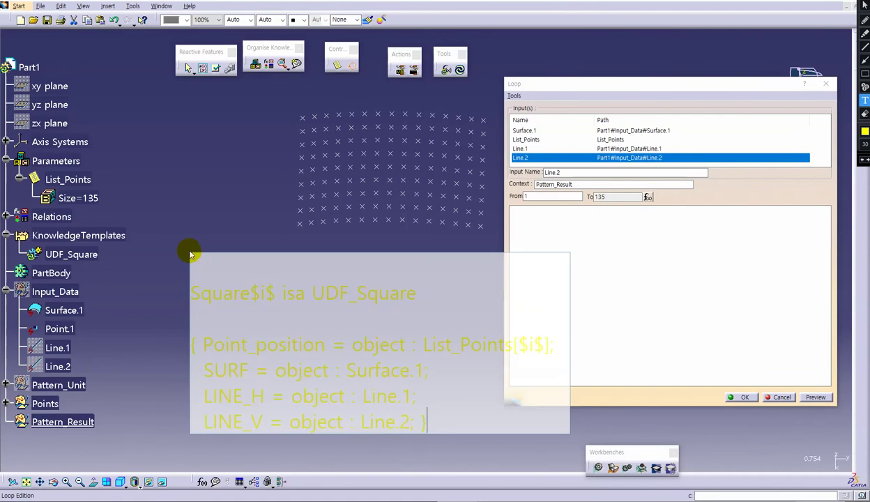
click(189, 209)
click(268, 249)
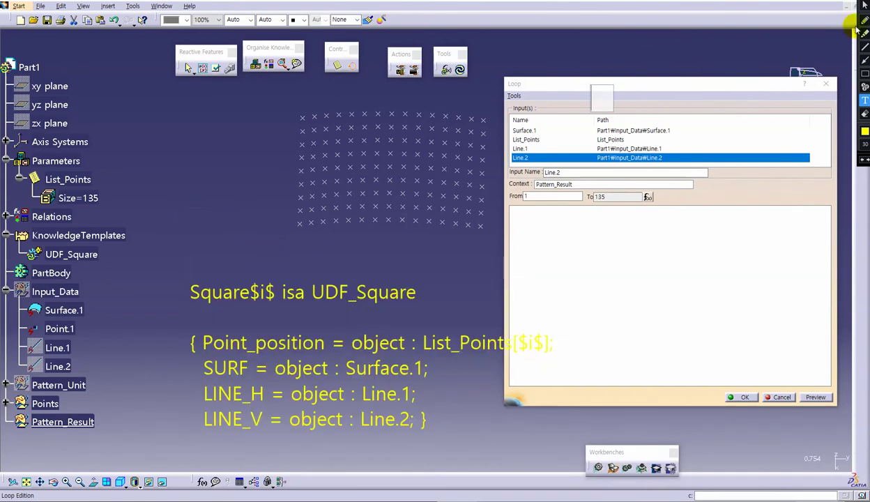
click(864, 6)
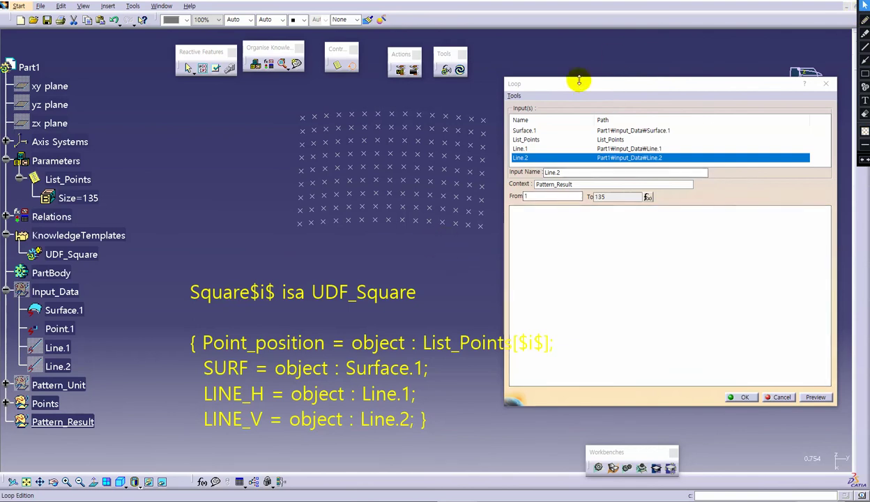
drag(594, 86, 655, 88)
click(864, 74)
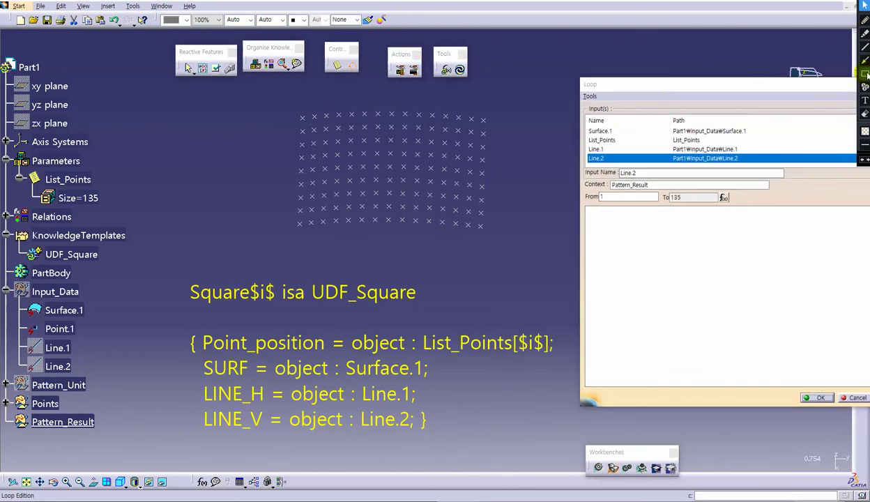
mouse_move(178, 273)
mouse_down()
mouse_move(253, 311)
mouse_move(278, 308)
mouse_up()
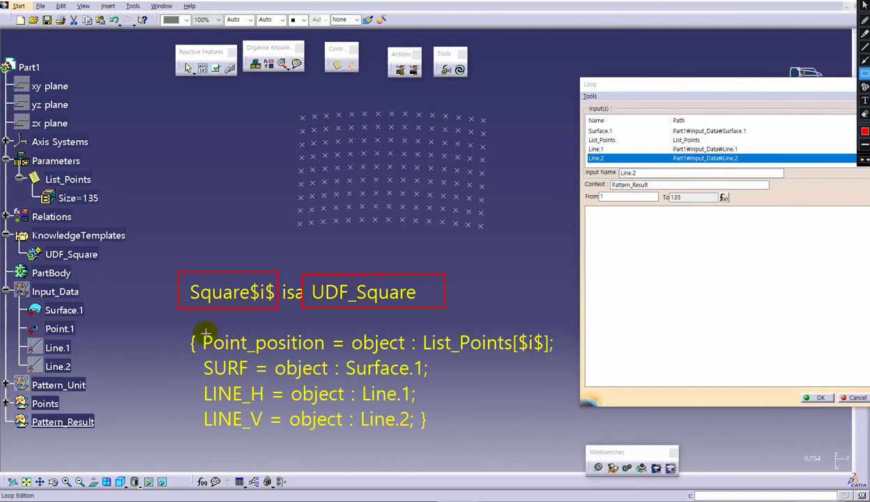
mouse_move(195, 325)
mouse_down()
mouse_move(321, 444)
mouse_move(284, 443)
mouse_up()
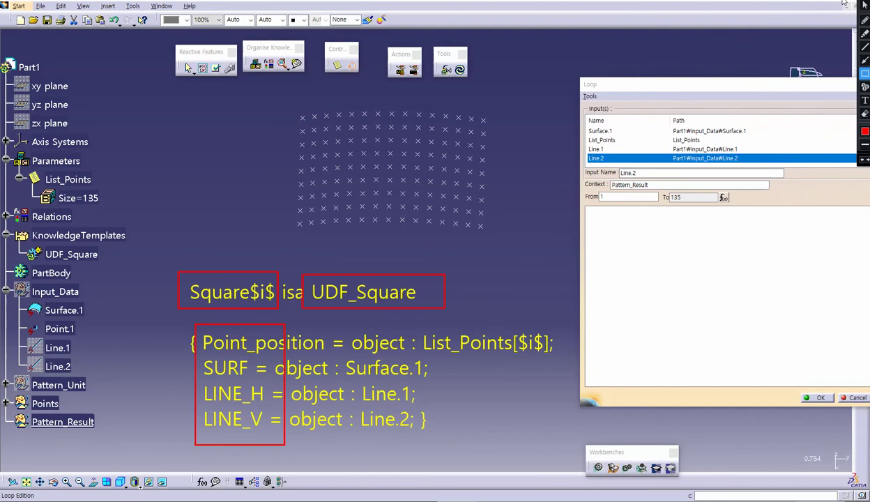
click(863, 6)
Script the loop to instantiate UDF_Square as Square$i$ with Point_position = List_Points[$i$], SURF = Surface.1, LINE_H = Line.1, LINE_V = Line.2, and run it.
click(600, 220)
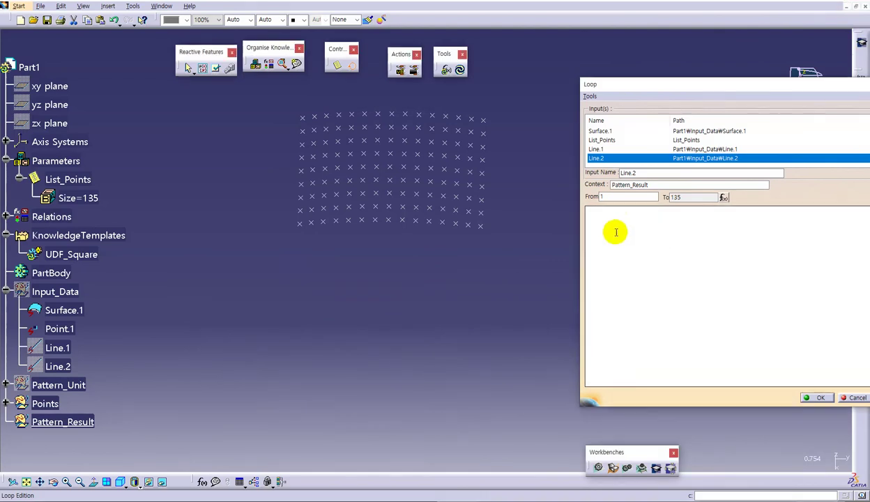
click(616, 232)
text(Square$i$ isa UDF_Square  { Point_position = object : List_Points[$i$];   SURF = object : Surface.1;   LINE_H = object : Line.1;   LINE_V = object : Line.2; })
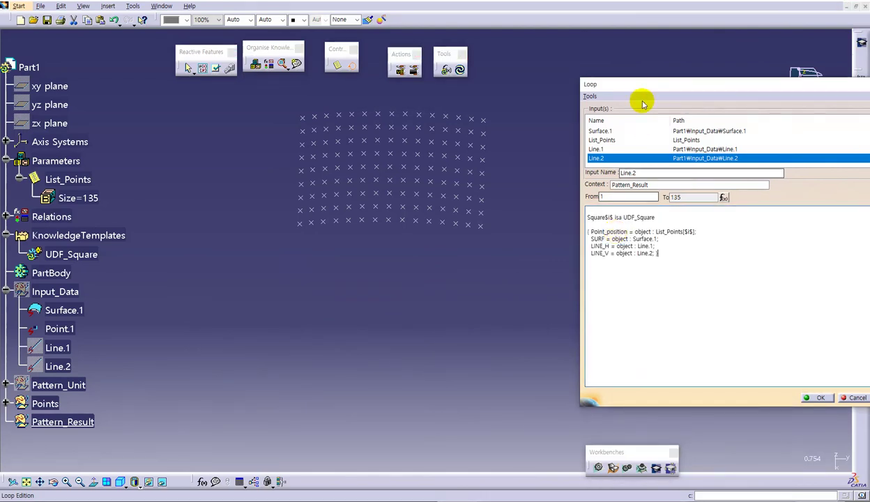
drag(611, 86, 298, 95)
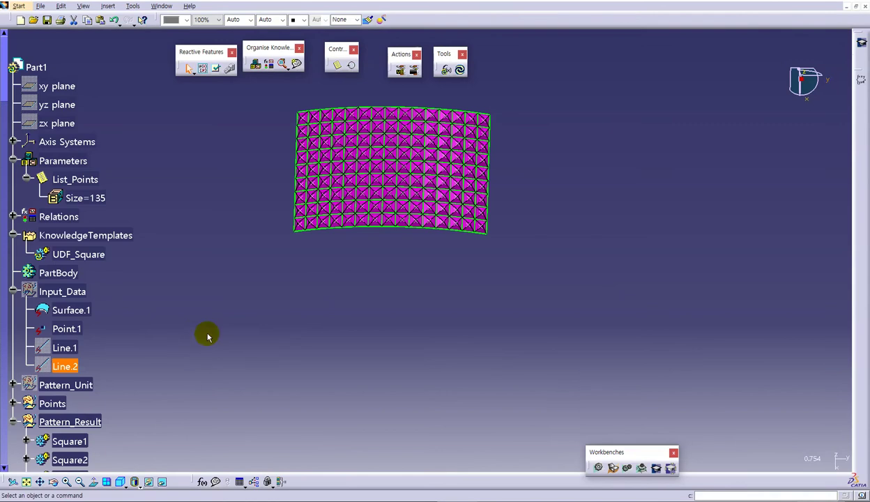
Check the generated Square instances under Pattern_Result from first to last, and collapse the set.
scroll(150, 342, down, 3)
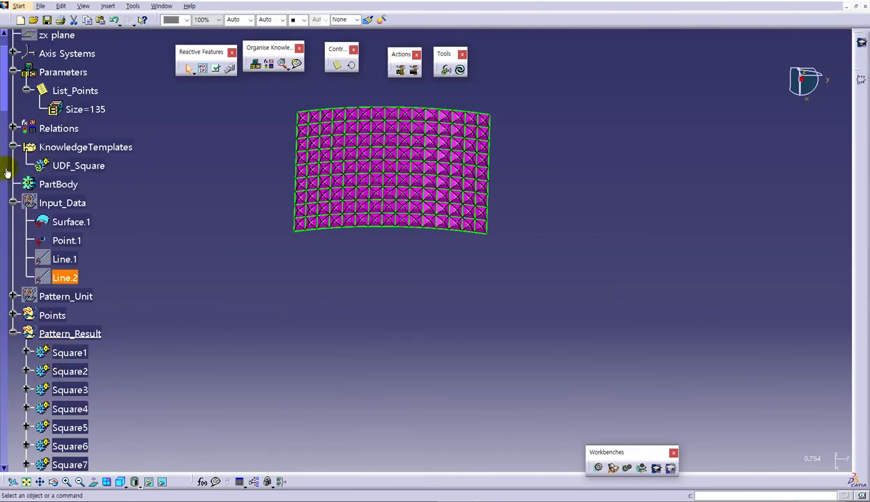
drag(5, 102, 5, 450)
scroll(139, 395, down, 1)
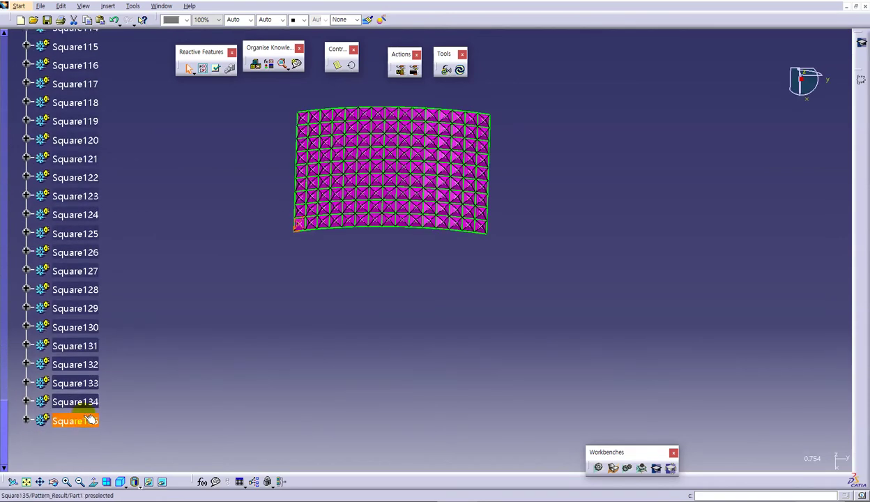
scroll(209, 352, up, 13)
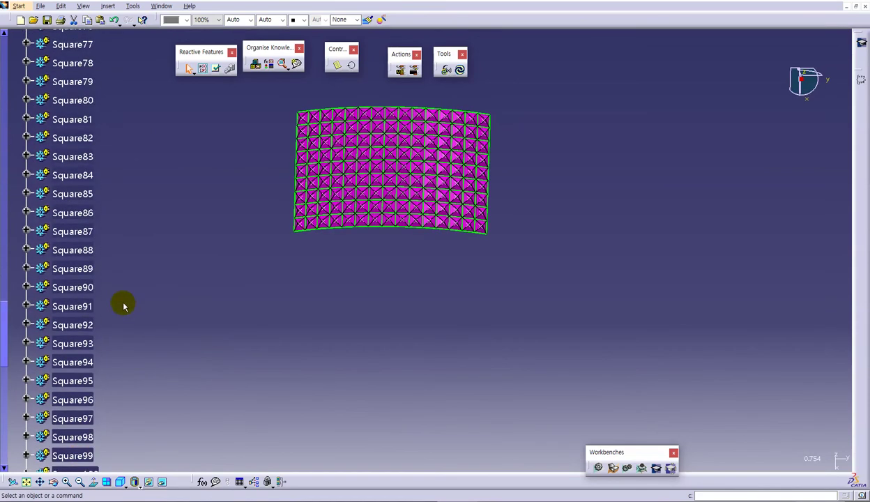
drag(4, 312, 4, 58)
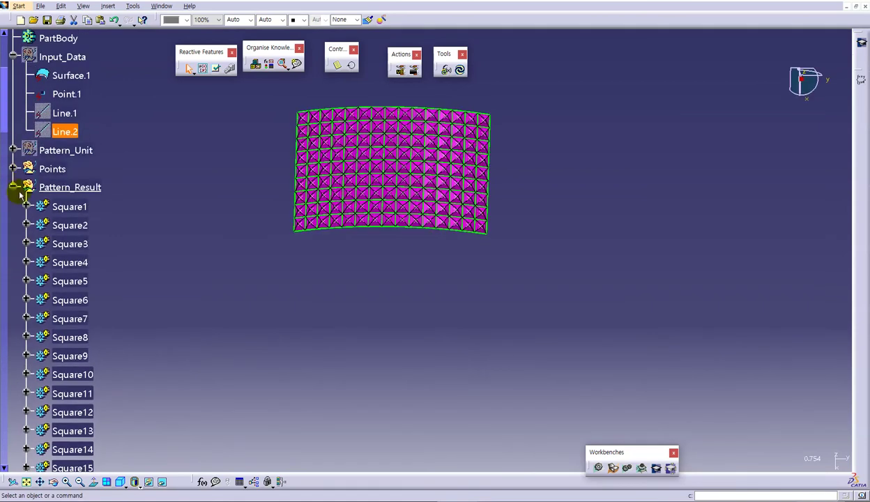
click(13, 187)
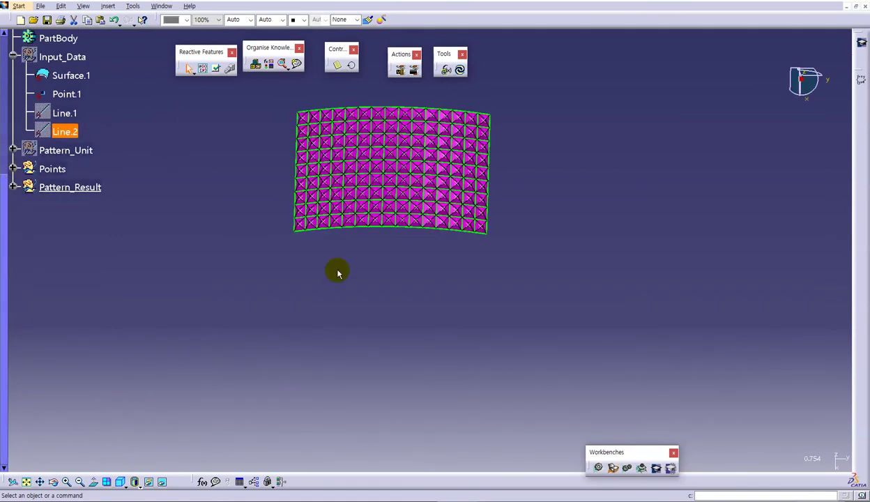
Switch to the surface design workbench and insert a geometrical set named Pattern_Join under Part1.
click(613, 469)
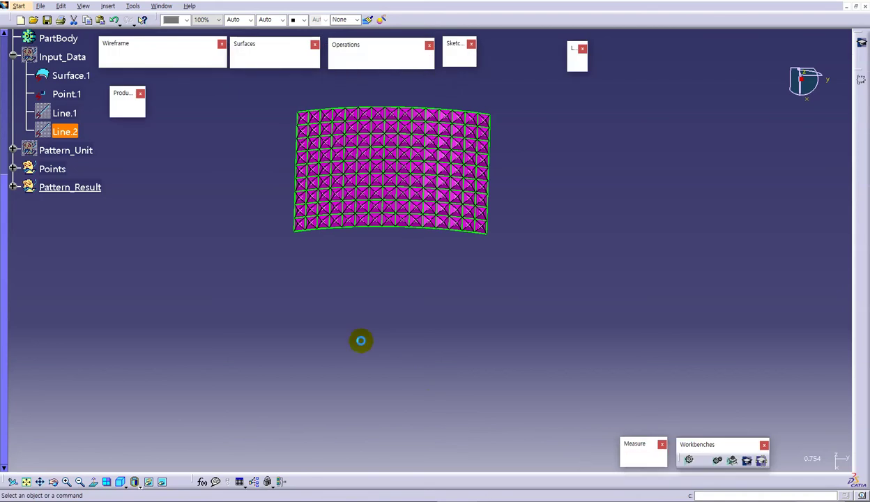
click(108, 7)
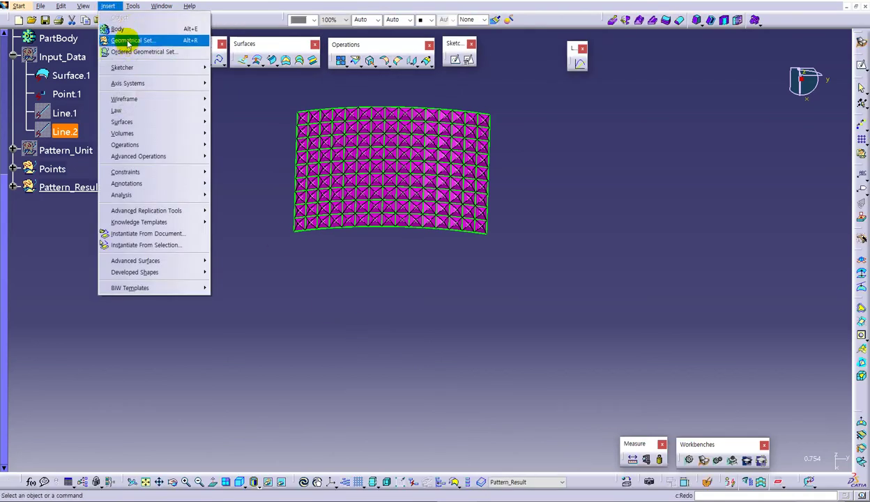
click(122, 37)
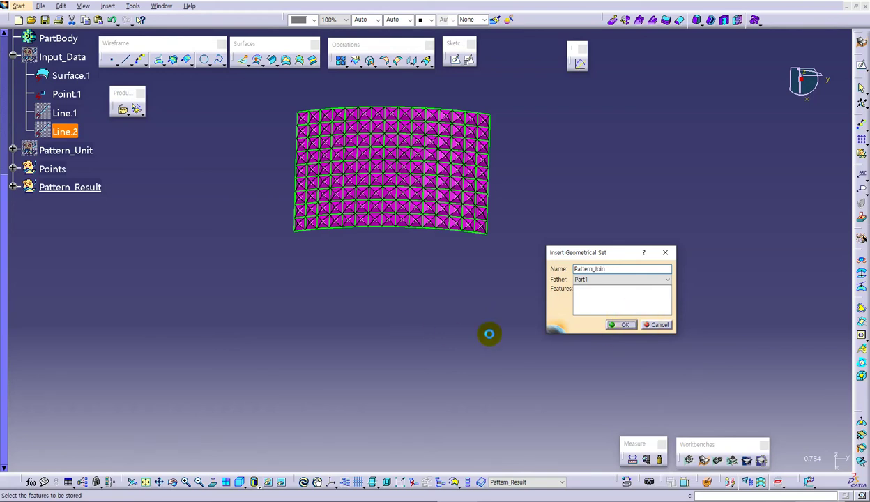
click(619, 326)
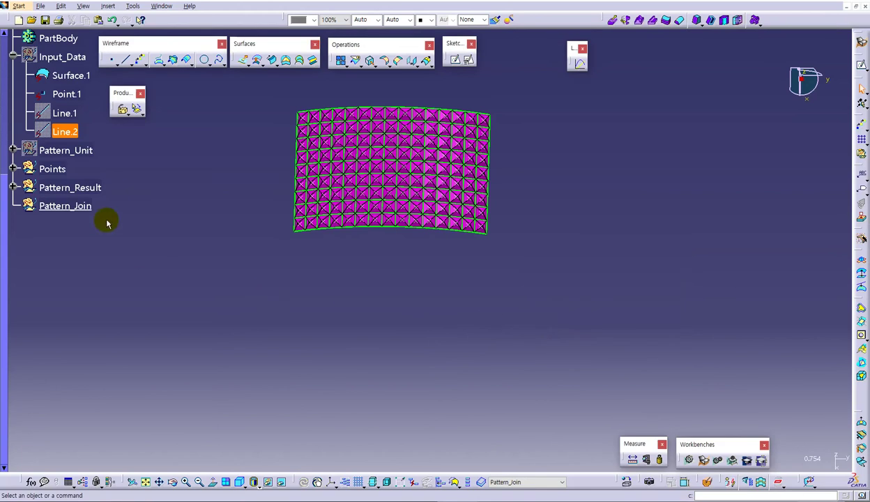
Join all the square surfaces of the Pattern_Result set into one surface in Pattern_Join.
click(341, 60)
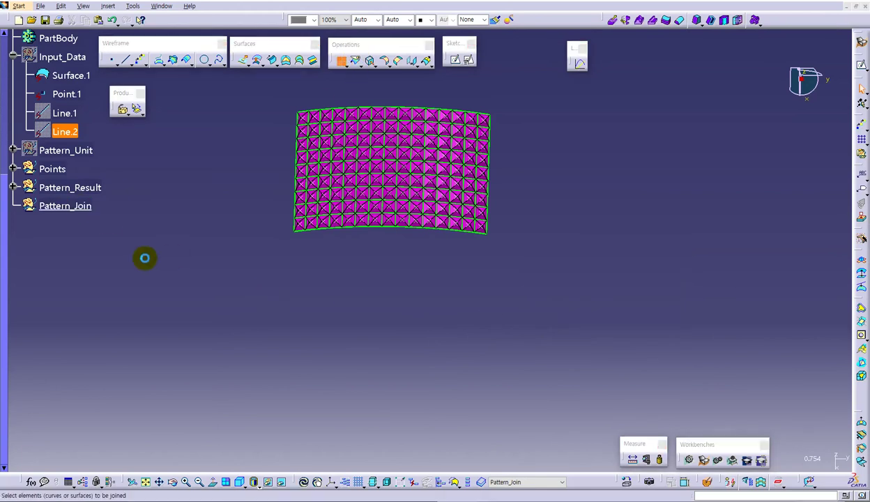
click(86, 192)
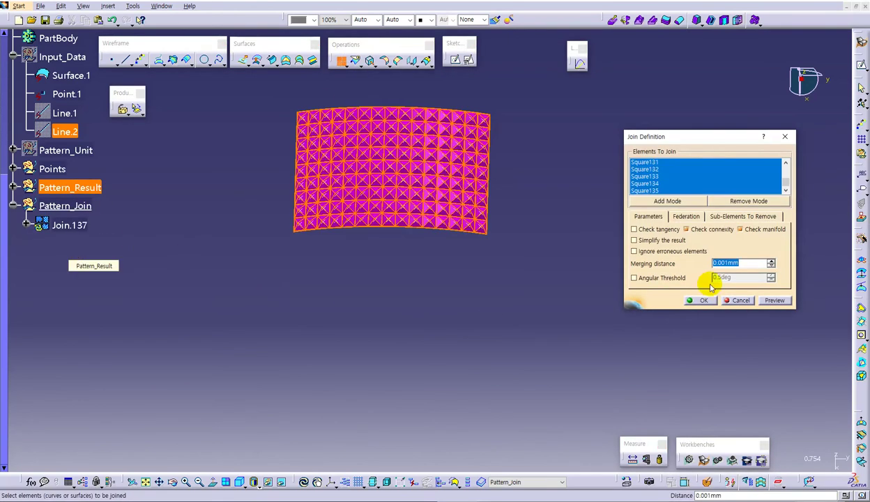
click(706, 299)
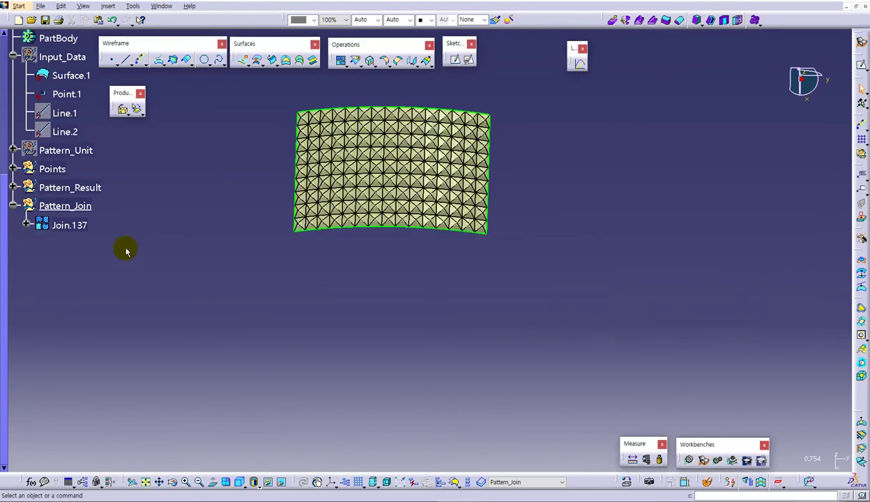
Colour the joined pattern surface in Pattern_Join magenta.
click(73, 226)
click(314, 20)
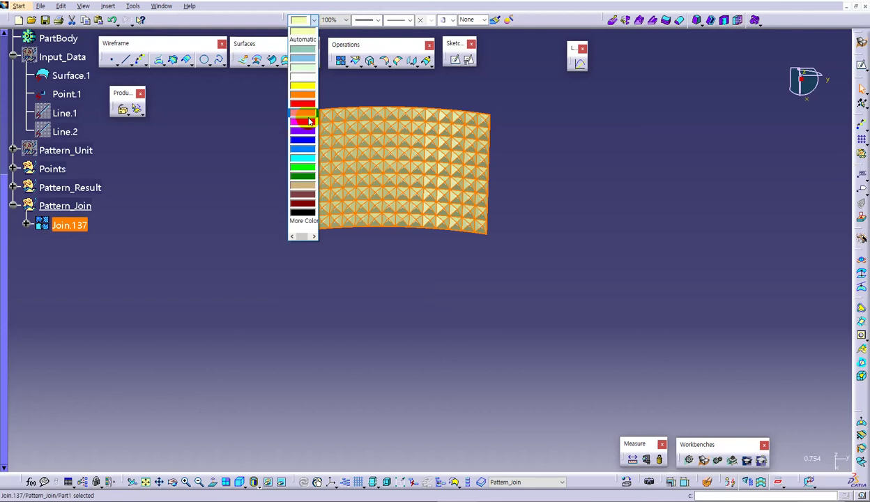
click(309, 122)
click(390, 260)
mouse_move(432, 263)
middle_down()
mouse_move(465, 265)
mouse_move(431, 265)
middle_up()
scroll(430, 265, up, 1)
middle_drag(428, 394, 420, 351)
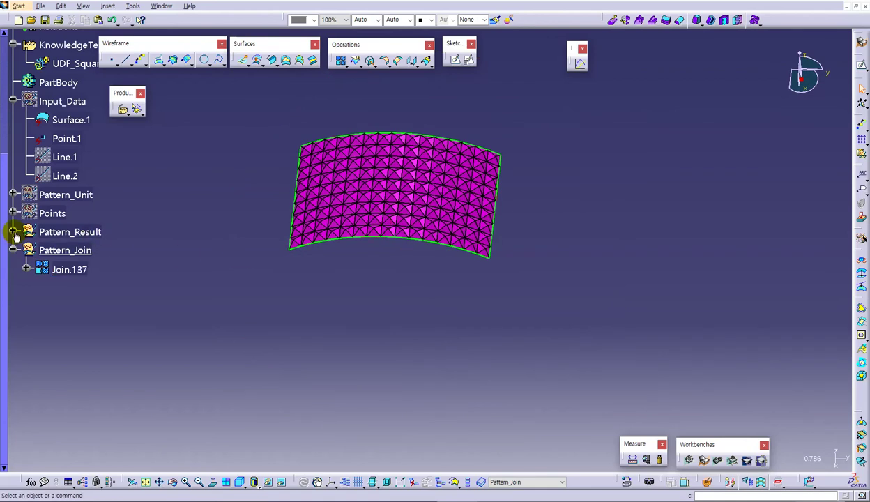
click(81, 194)
key(space)
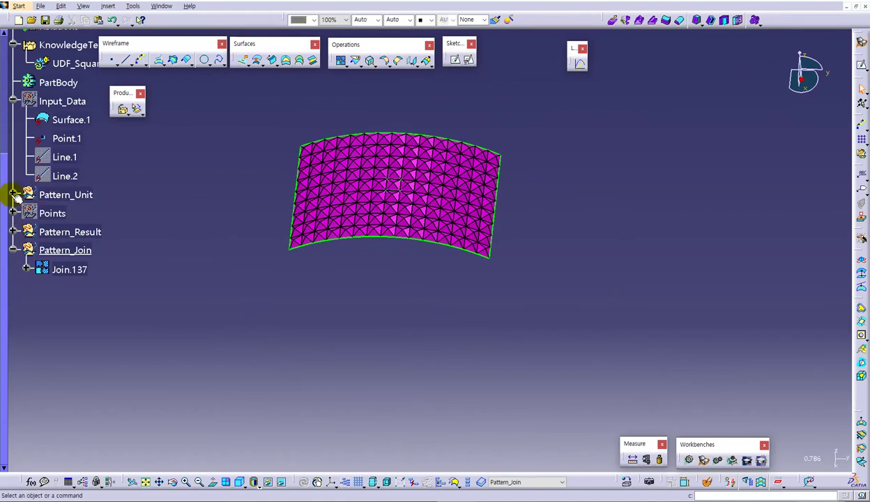
click(40, 196)
key(space)
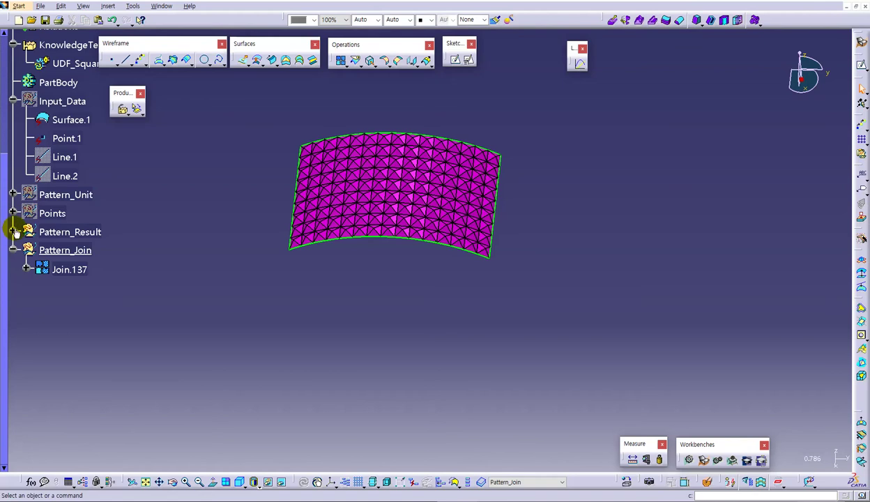
click(13, 231)
click(13, 83)
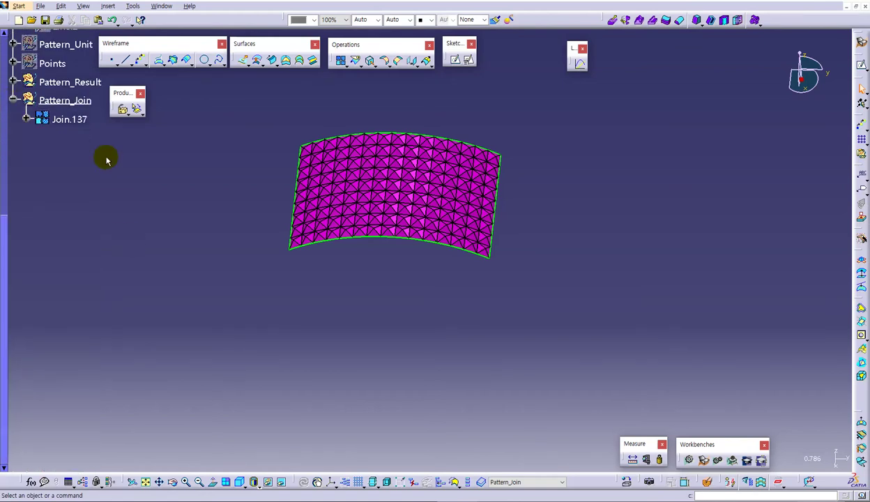
Show the Input_Data set so its base surface is displayed with the joined pattern.
click(82, 129)
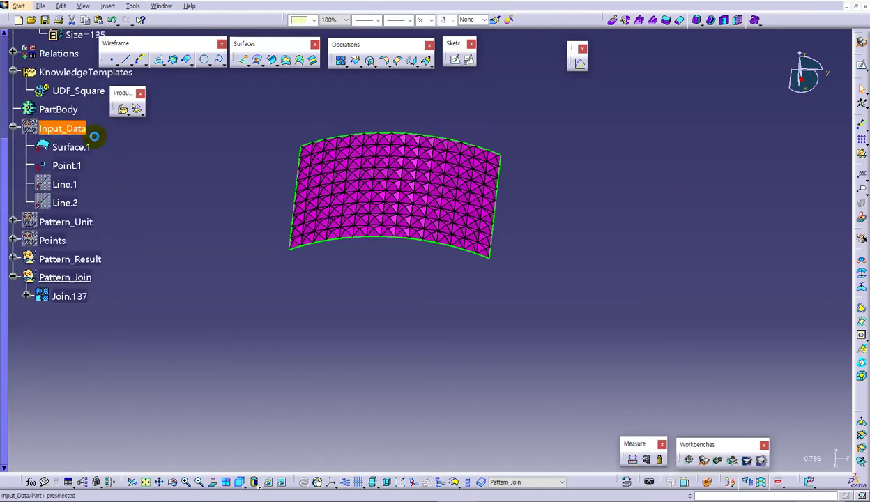
key(space)
ctrl+middle_drag(394, 326, 363, 305)
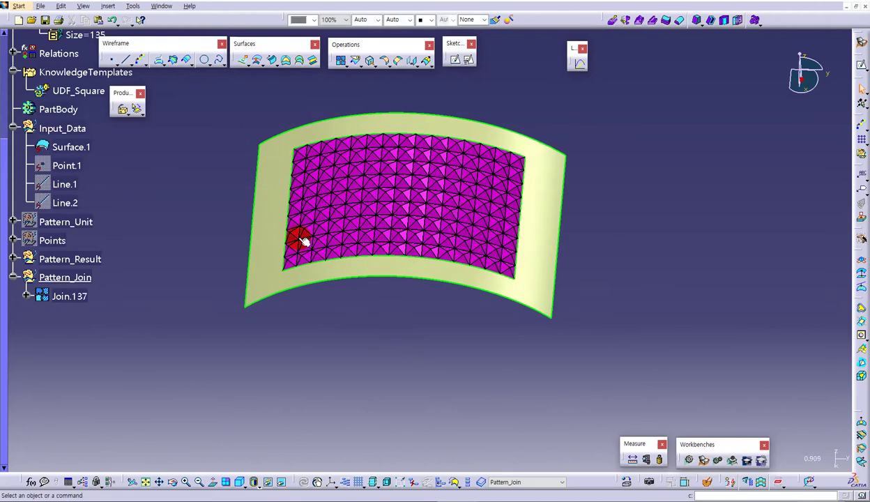
click(277, 194)
mouse_move(345, 354)
middle_down()
mouse_move(369, 188)
mouse_move(319, 219)
mouse_move(310, 307)
middle_up()
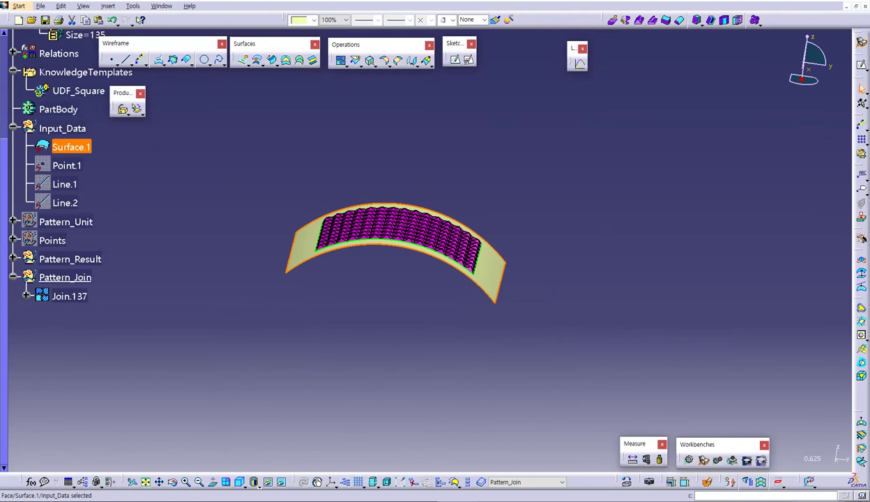
Examine the second surface in the CASE-21_1 PDF drawing and return to the CATIA model.
key(alt+Tab)
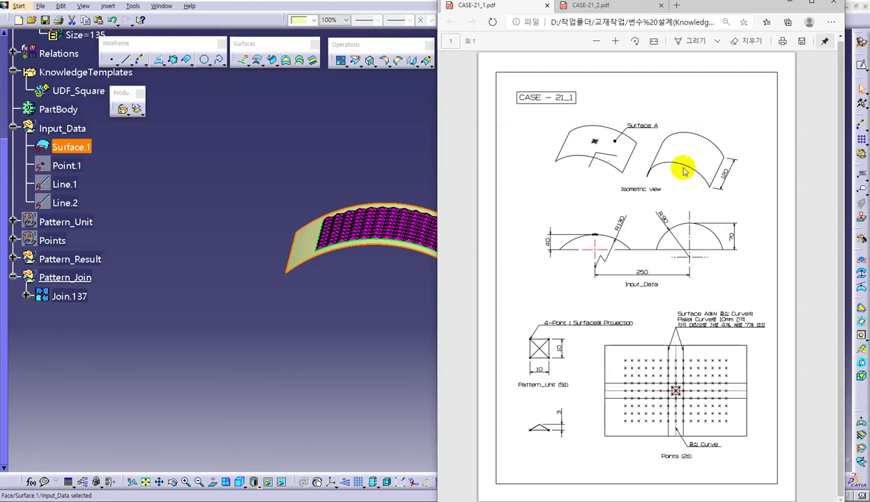
click(365, 225)
click(587, 245)
middle_drag(587, 268, 341, 217)
middle_drag(529, 282, 378, 250)
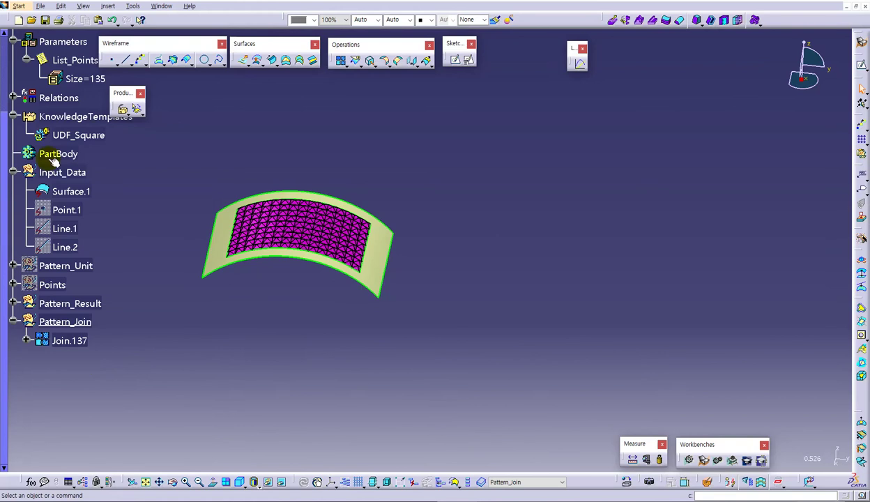
middle_drag(193, 233, 268, 239)
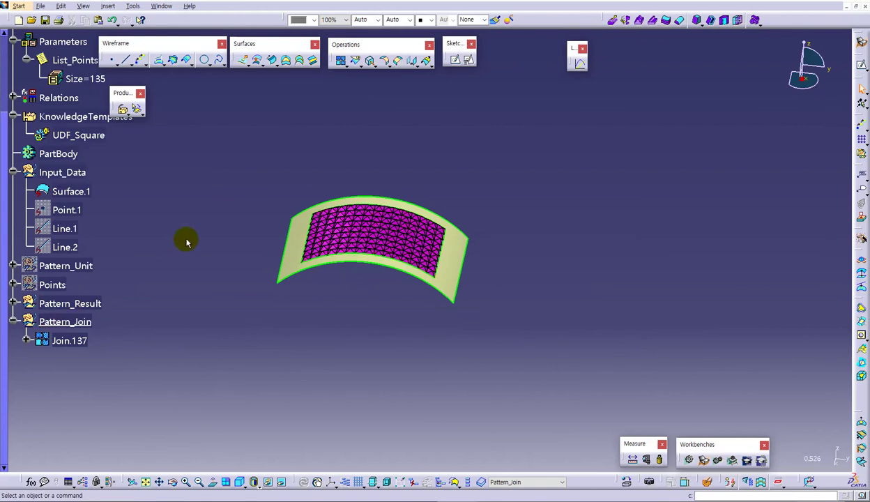
middle_drag(183, 225, 193, 224)
Define a user feature from Join.137, Pattern_Result, Points, Line.4 and Line.3, keeping Surface.1, Line.1, Line.2 and Point.1 as inputs.
drag(120, 94, 176, 90)
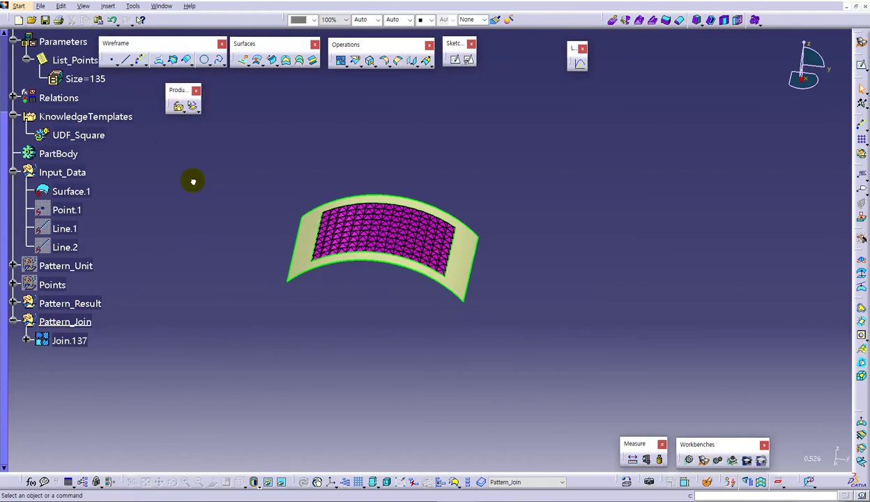
click(179, 108)
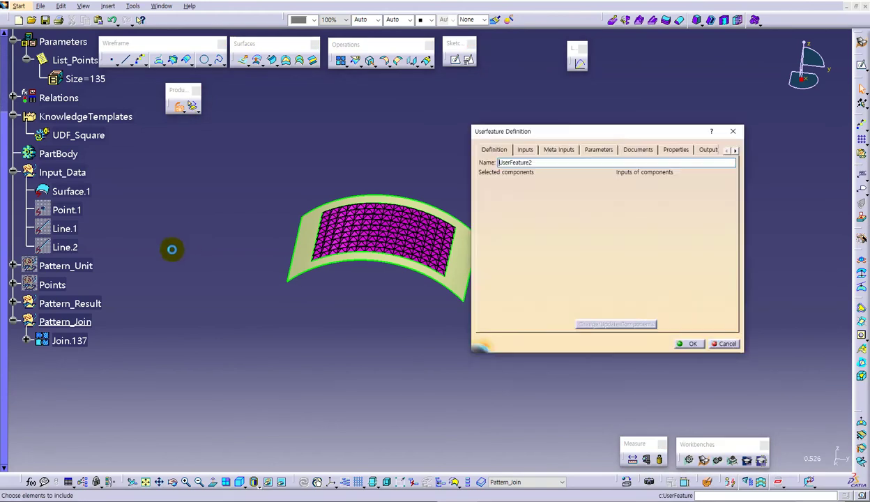
click(74, 340)
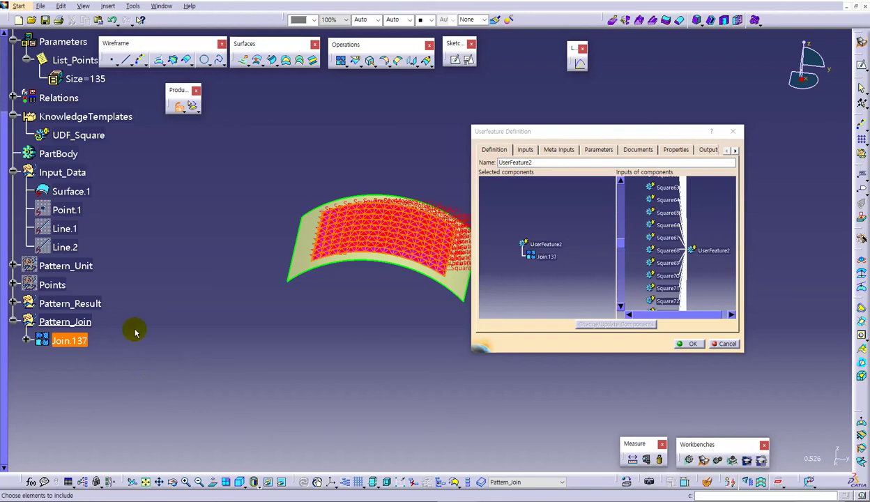
click(102, 309)
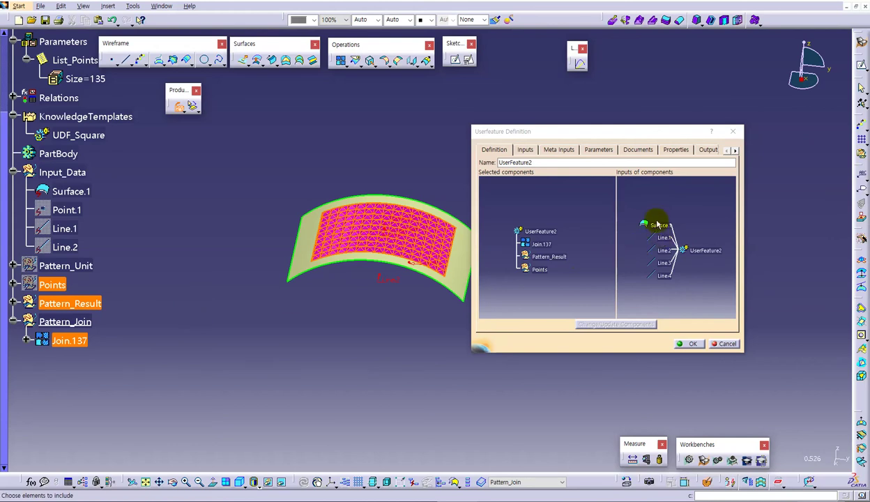
drag(615, 132, 587, 135)
click(635, 277)
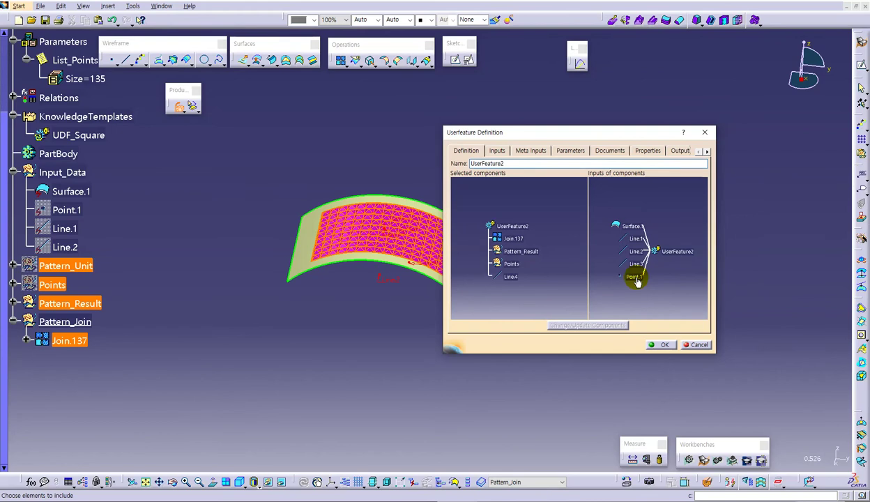
click(639, 285)
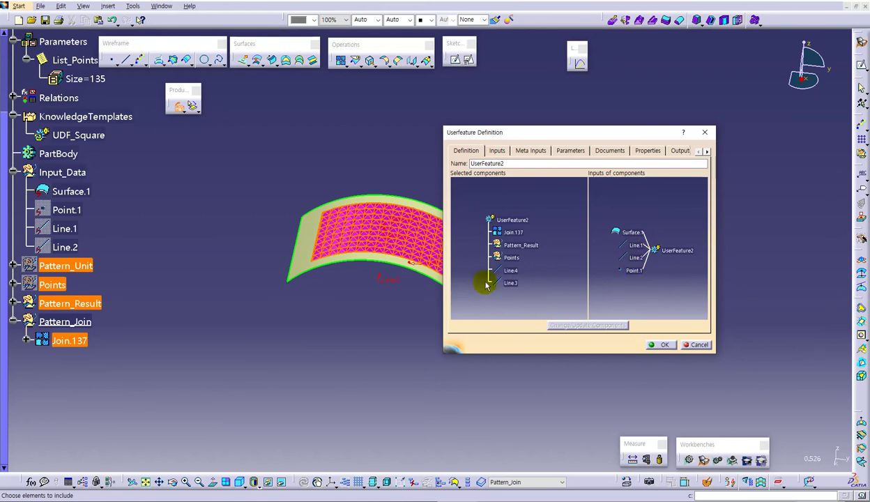
Name the user feature UDF_Square_Pattern, rename its inputs Line.1 to Line_H and Line.2 to Line_V, and create it.
double_click(519, 164)
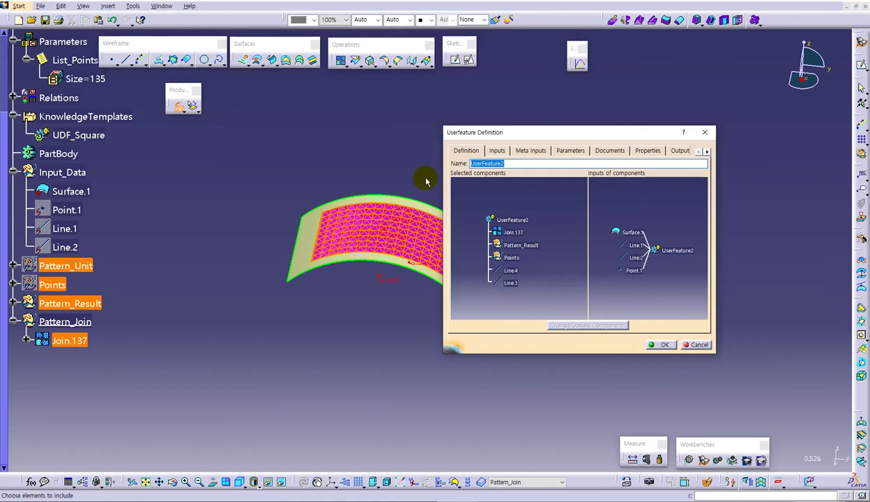
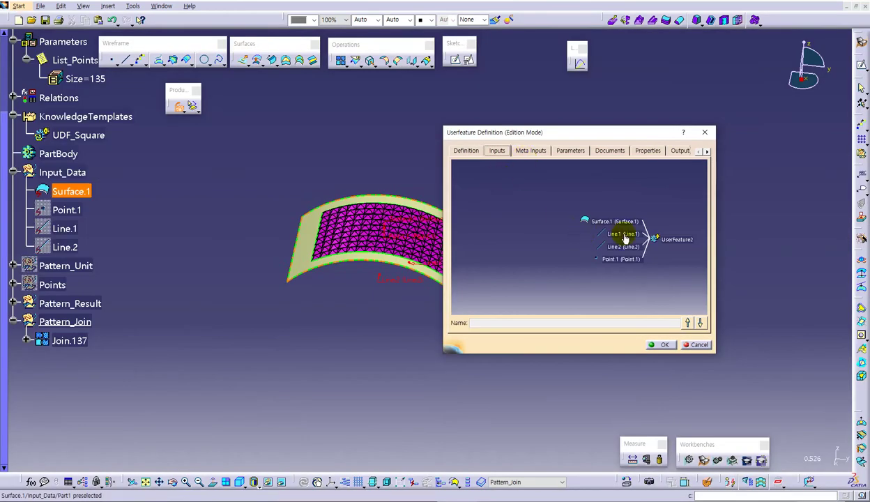
click(623, 234)
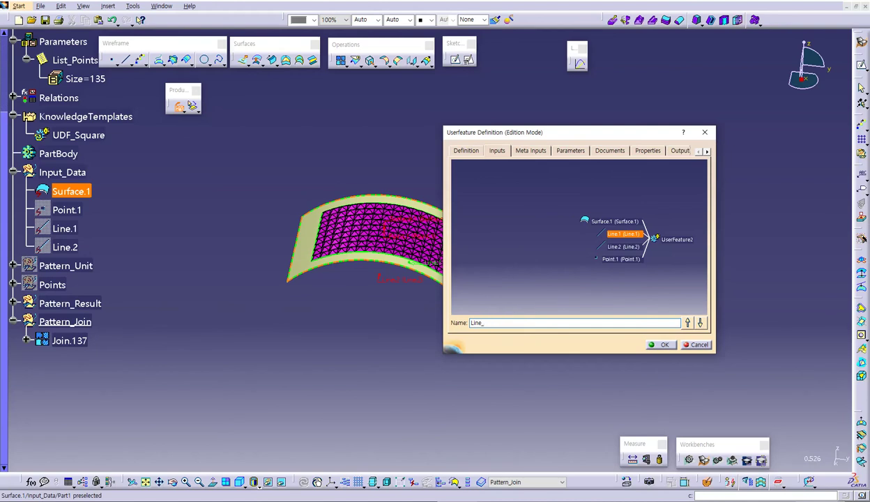
click(630, 248)
click(598, 247)
click(514, 323)
key(BackSpace)
key(BackSpace)
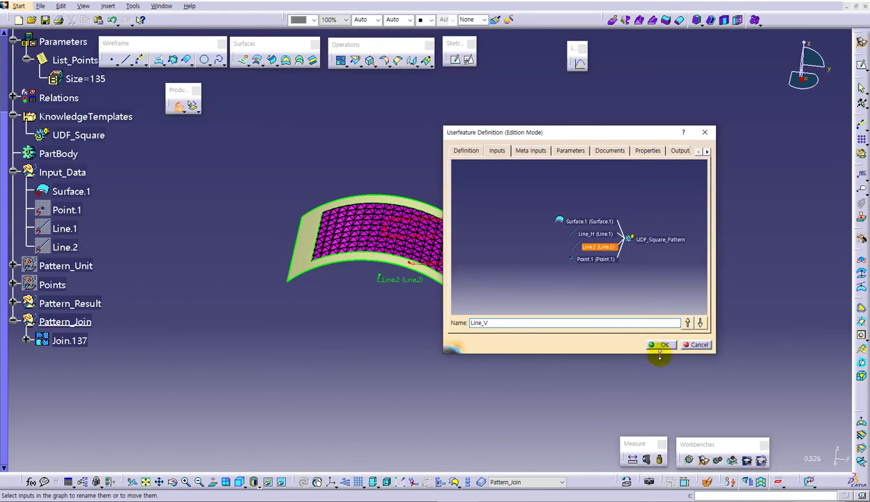
click(664, 345)
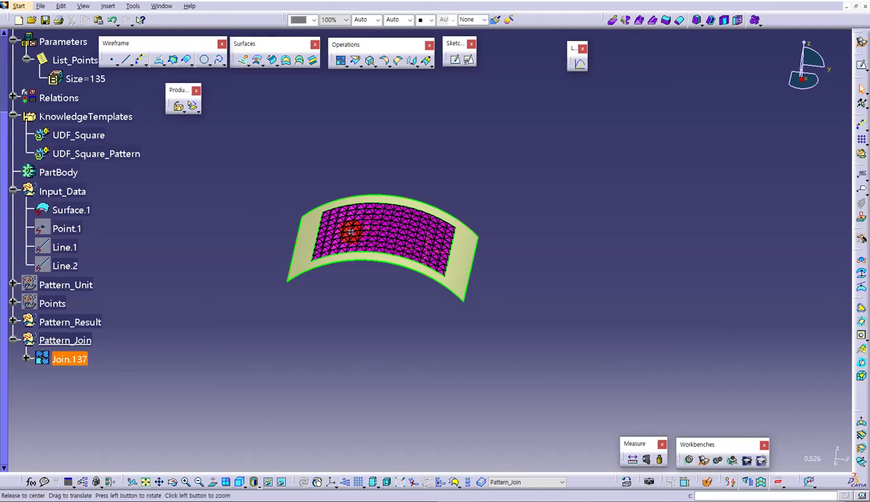
Insert a geometrical set named Pattern_Copy under Part1.
middle_drag(511, 161, 469, 172)
middle_drag(526, 190, 517, 186)
middle_drag(363, 157, 356, 159)
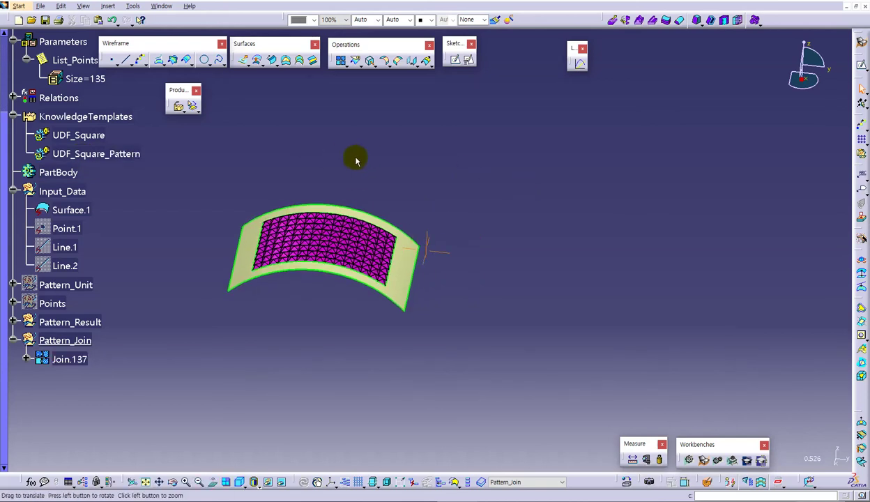
click(109, 7)
click(122, 30)
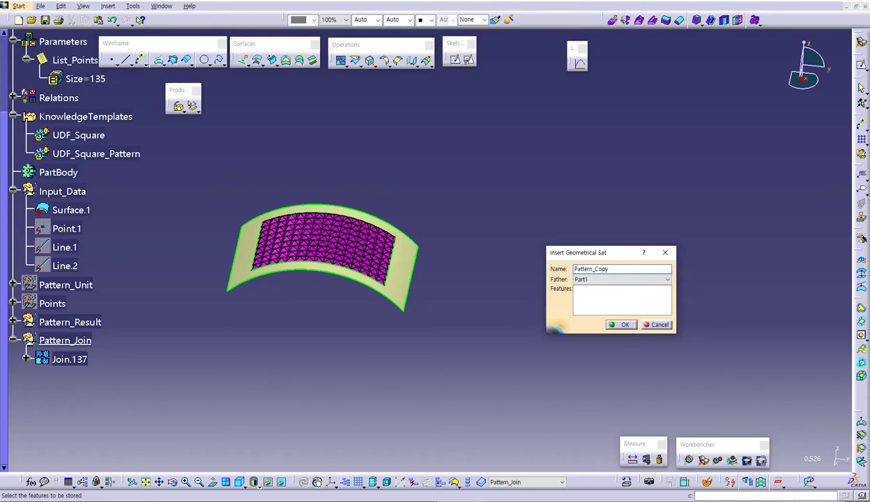
click(614, 325)
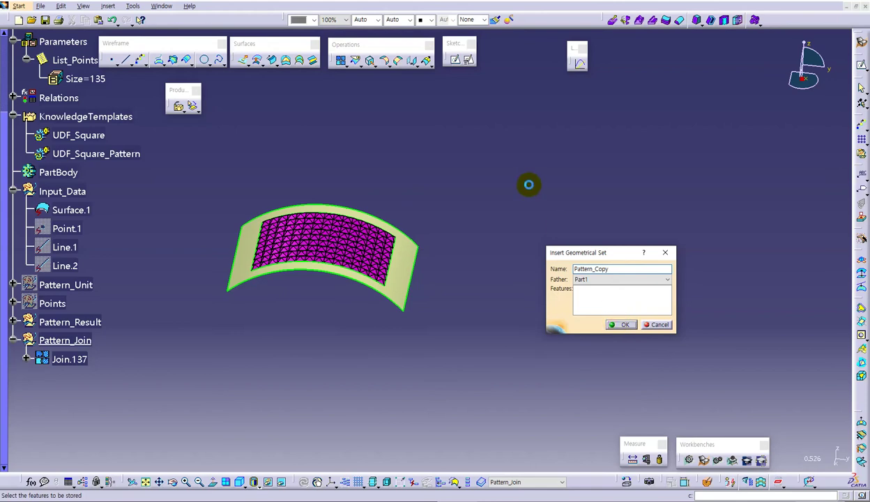
Show the Absolute Axis System and open a sketch on its yz plane in Pattern_Copy.
click(455, 66)
scroll(70, 165, up, 3)
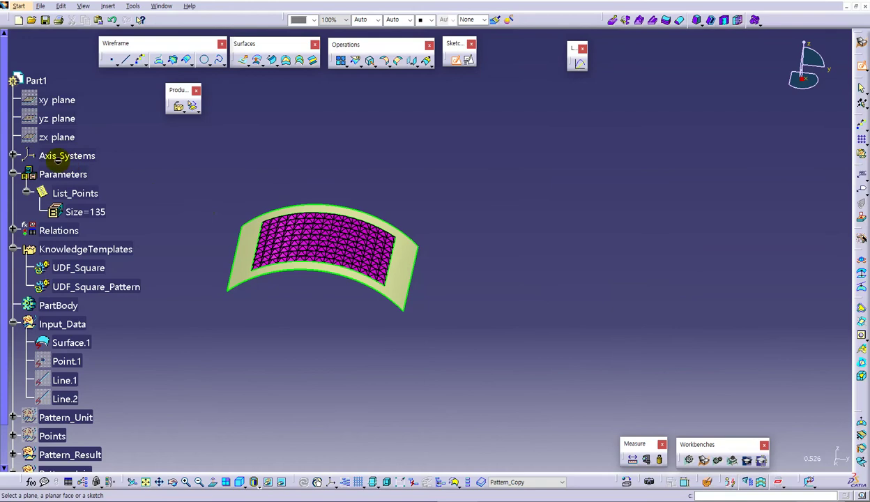
click(15, 155)
right_click(93, 176)
click(119, 207)
middle_drag(237, 291, 329, 263)
click(346, 267)
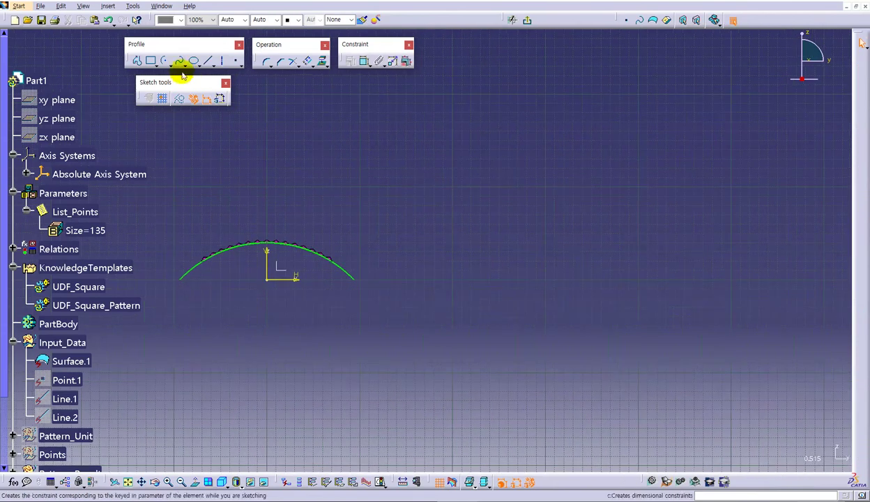
Sketch an upper semicircle about 93 mm in radius on the horizontal axis beside the surface, and delete its centre's coincidence constraint.
click(164, 60)
click(515, 279)
click(429, 280)
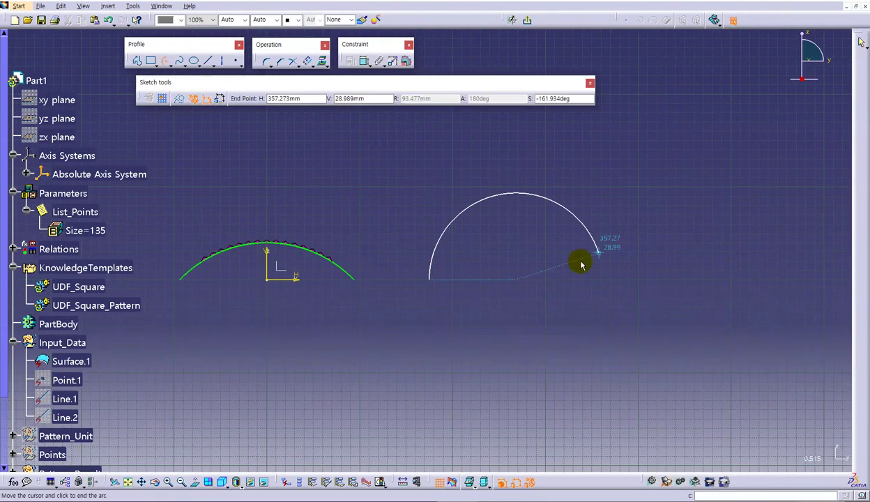
click(604, 277)
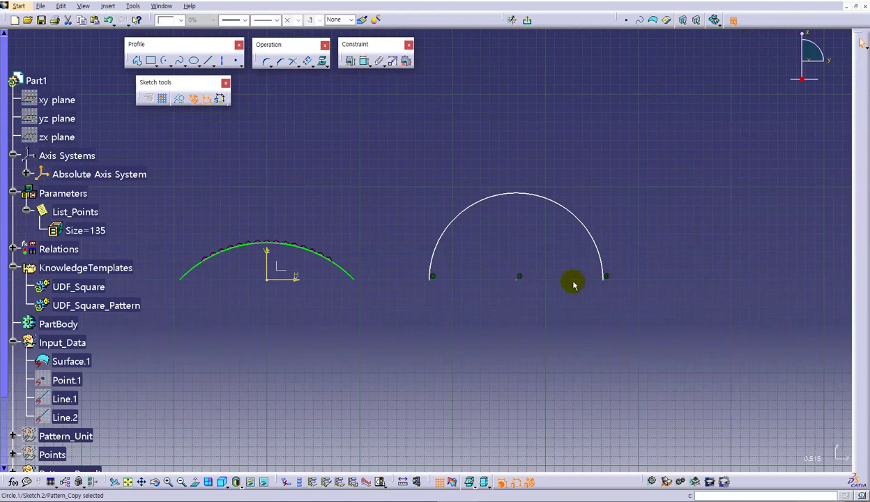
right_click(521, 281)
click(559, 408)
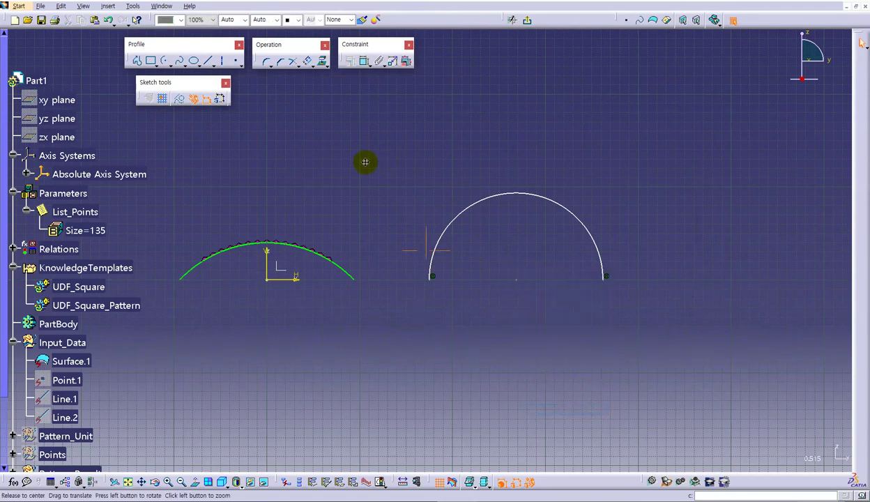
Constrain the arc's radius to 90 mm.
middle_drag(365, 161, 361, 159)
click(457, 207)
click(437, 175)
double_click(437, 173)
text(90)
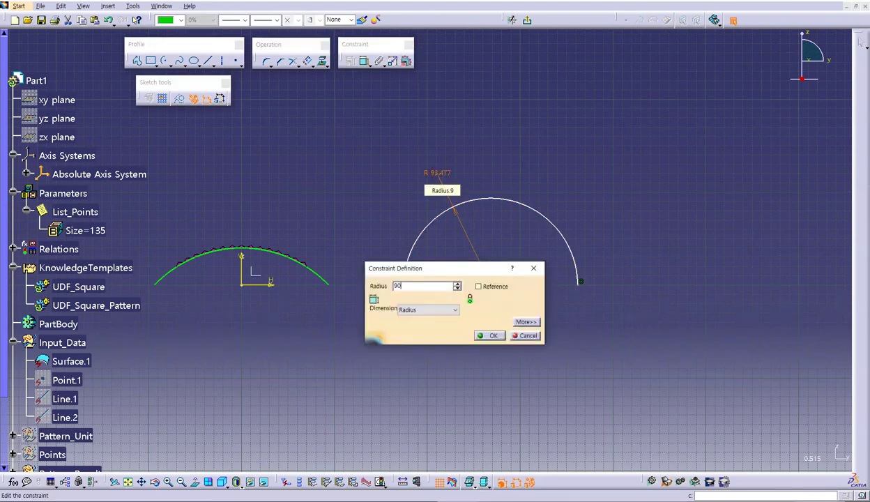
key(Return)
Constrain the vertical distance from the horizontal axis to the top of the arc to 70 mm.
click(363, 62)
click(272, 286)
click(519, 206)
click(625, 255)
double_click(626, 255)
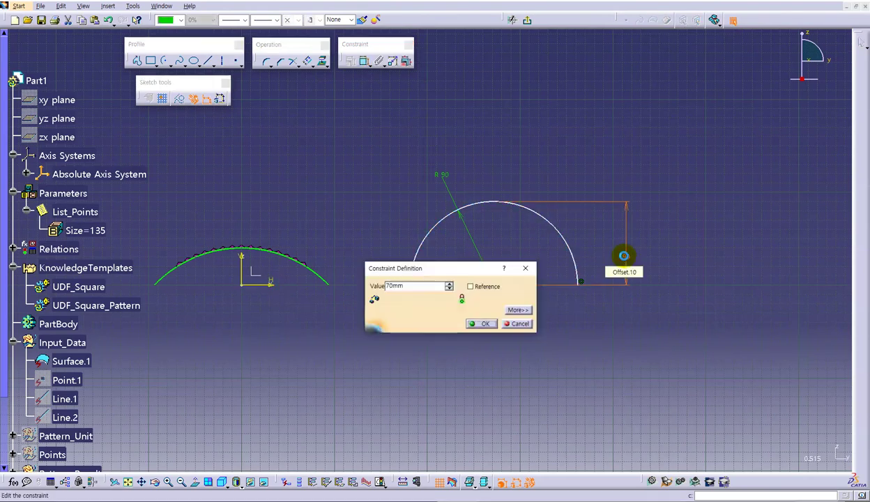
key(Return)
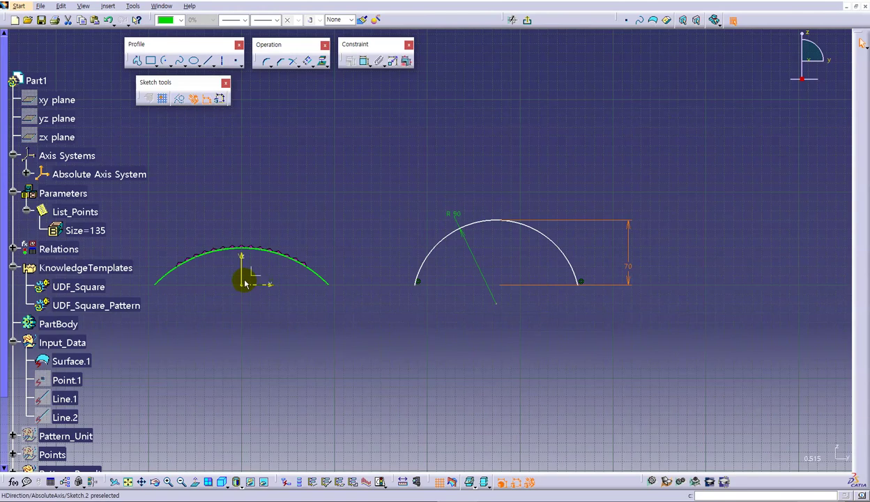
Constrain the horizontal distance between the vertical axis and the arc's centre to 250 mm.
click(363, 60)
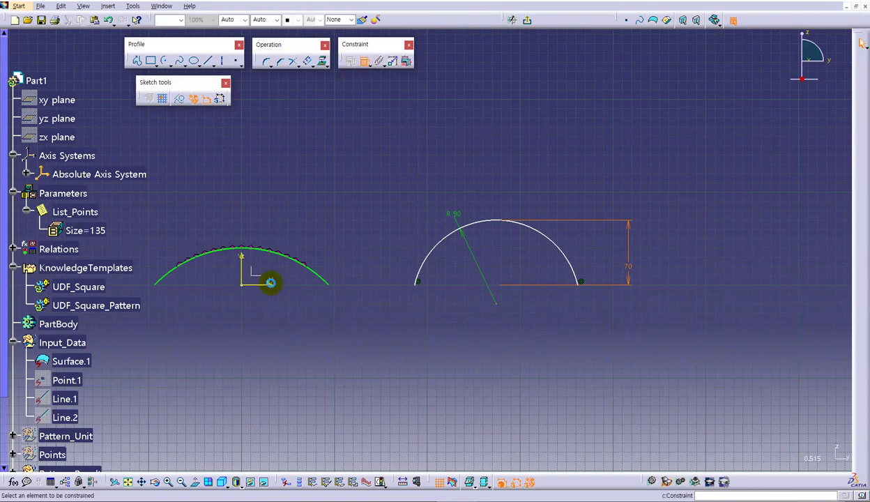
click(244, 258)
click(498, 306)
click(468, 377)
double_click(468, 377)
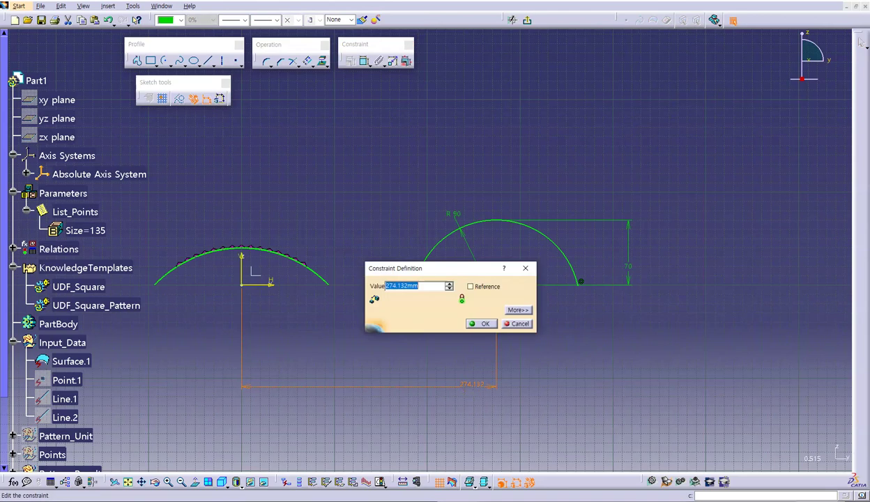
text(5)
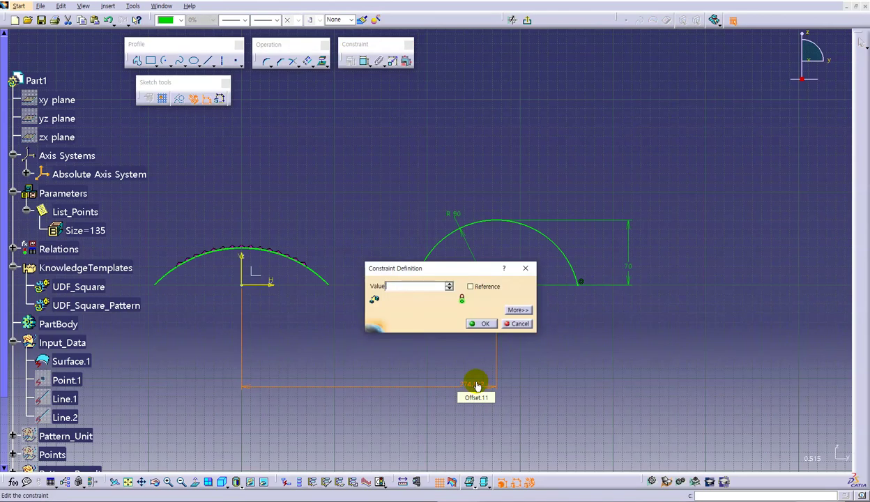
text(0)
key(Return)
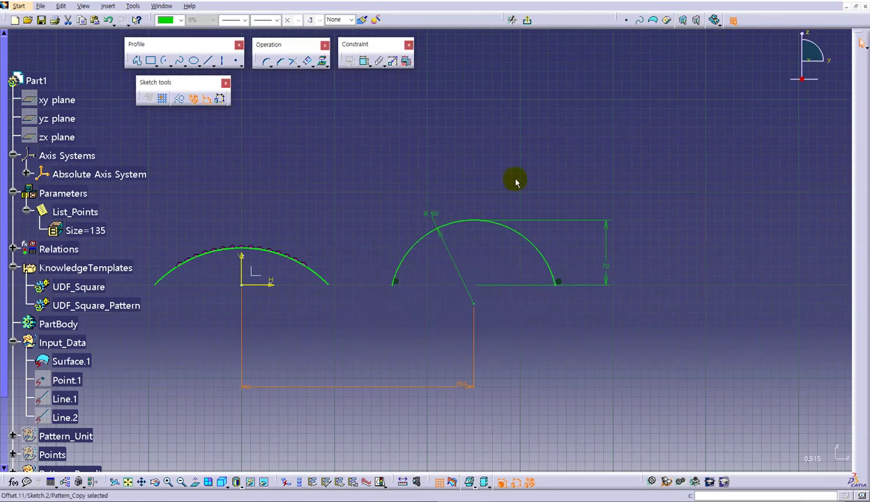
Exit the sketch and extrude the arc as a surface 60 mm on both sides along the sketch normal.
click(525, 21)
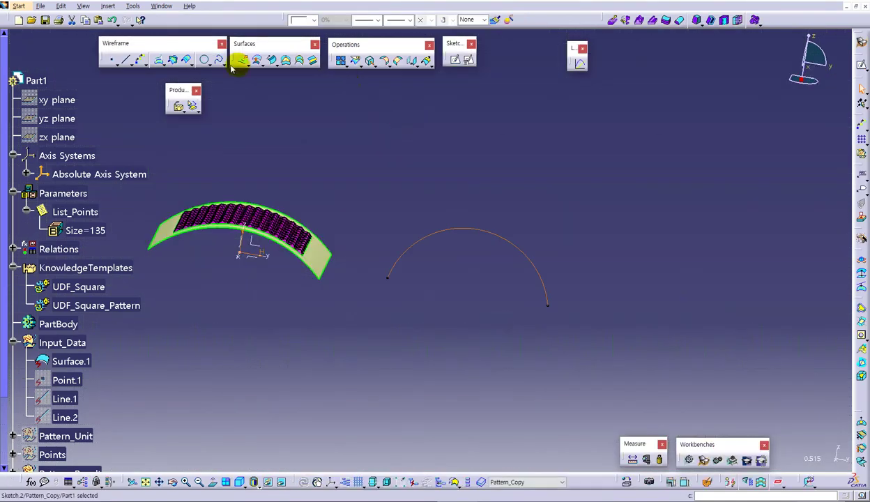
click(245, 62)
click(427, 243)
middle_drag(470, 287, 479, 340)
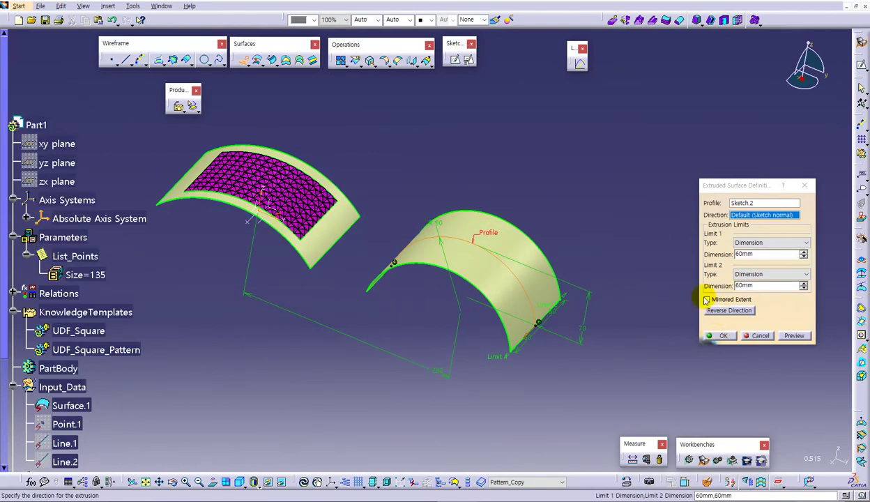
middle_drag(625, 281, 492, 343)
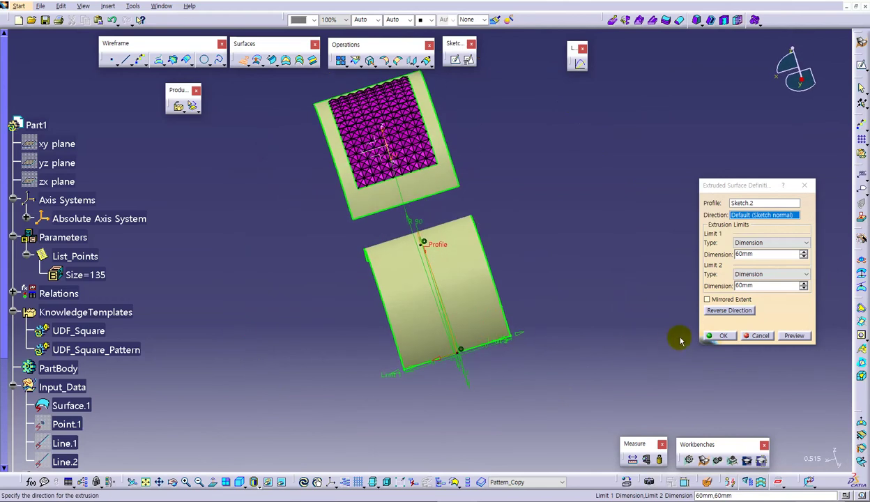
click(735, 286)
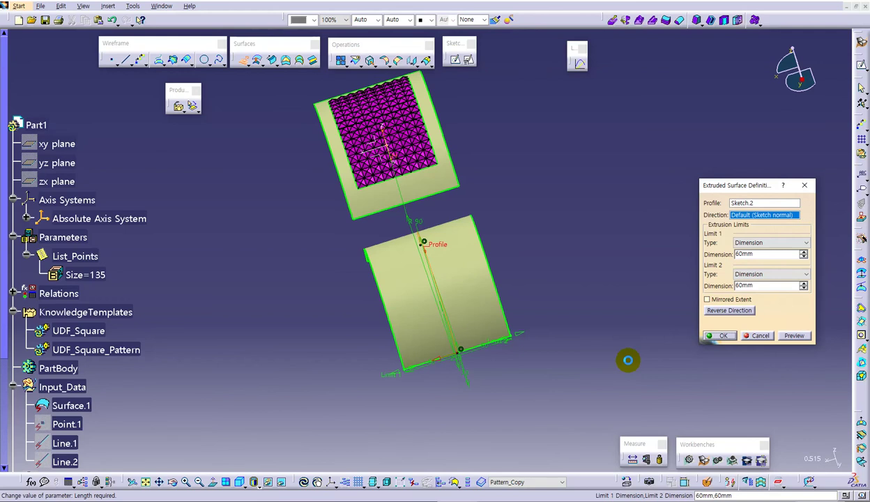
key(Return)
middle_drag(627, 359, 482, 285)
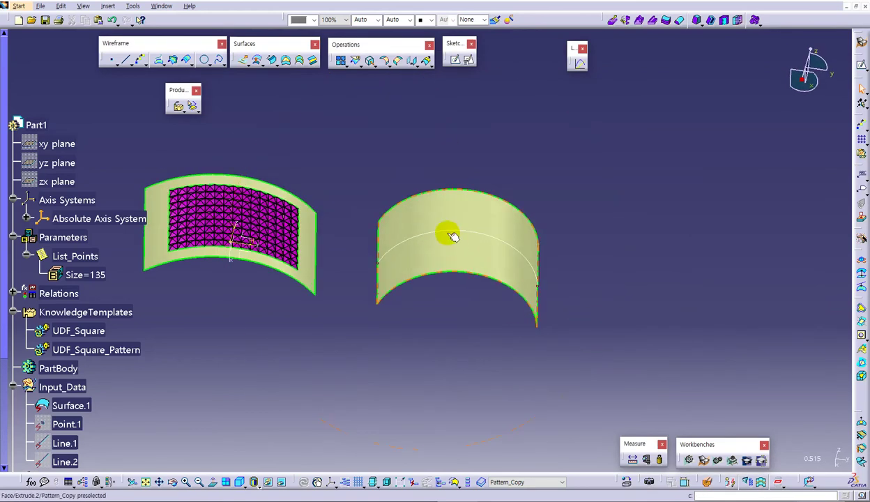
middle_drag(453, 232, 155, 105)
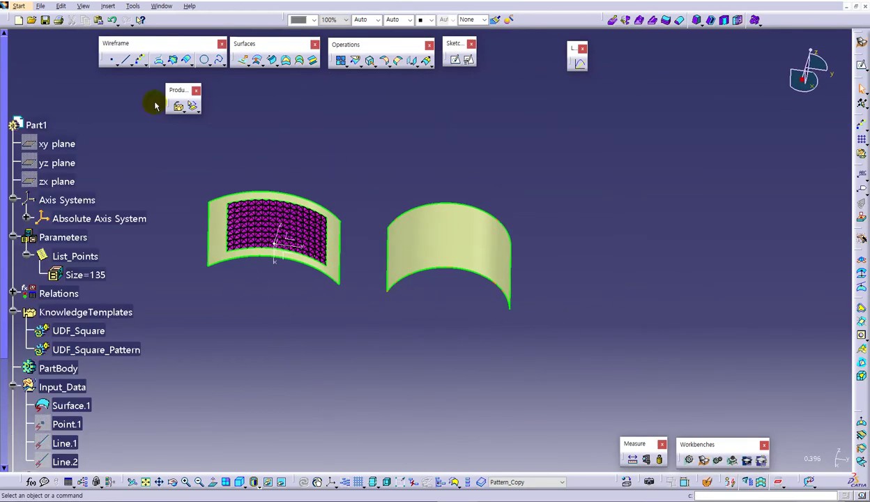
Create a point on the new extruded surface at 0 mm from its default middle, and collapse Input_Data in the tree.
click(111, 60)
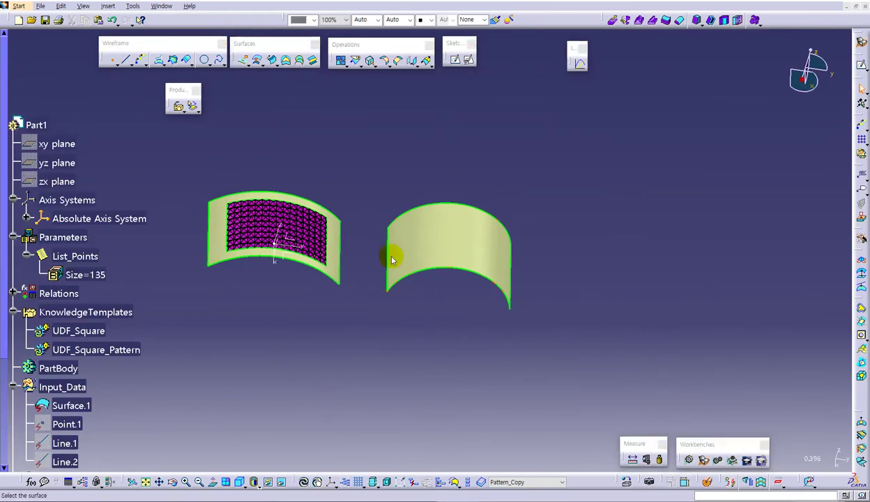
click(466, 239)
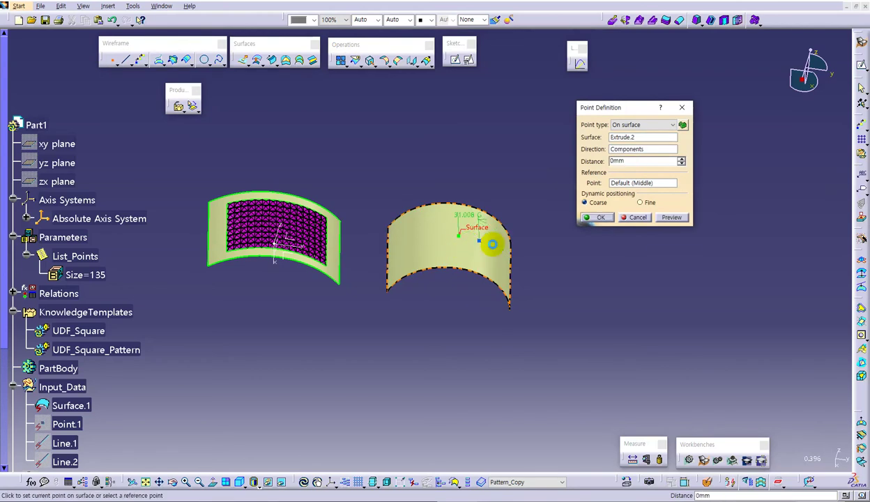
middle_drag(324, 313, 304, 335)
click(13, 387)
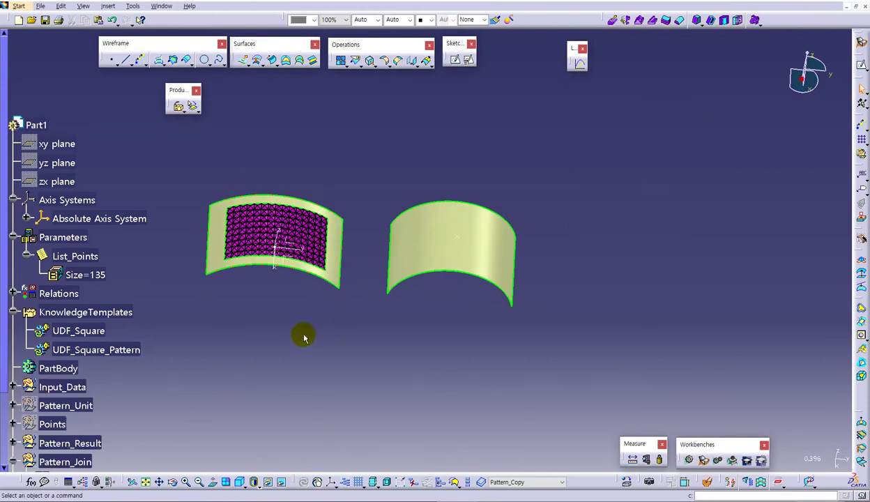
Start instantiating UDF_Square_Pattern inside Pattern_Copy and assign the new extruded surface to its Surface.1 input.
middle_drag(384, 317, 446, 352)
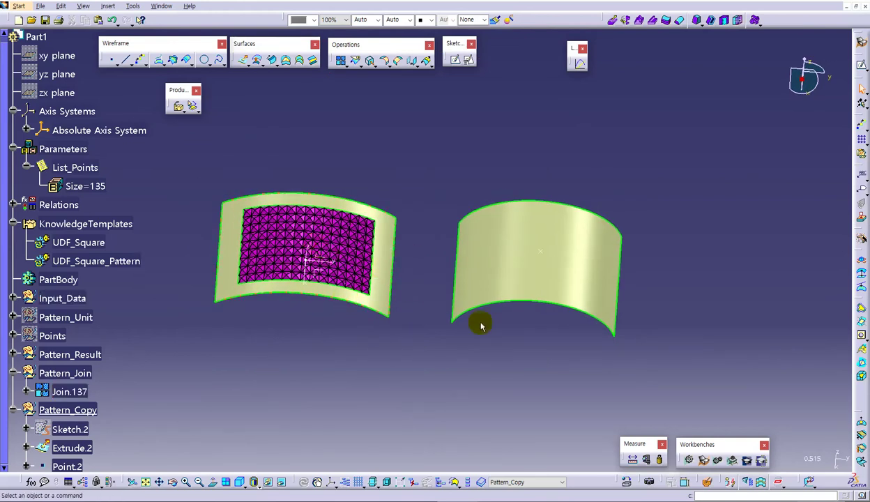
middle_drag(335, 318, 544, 287)
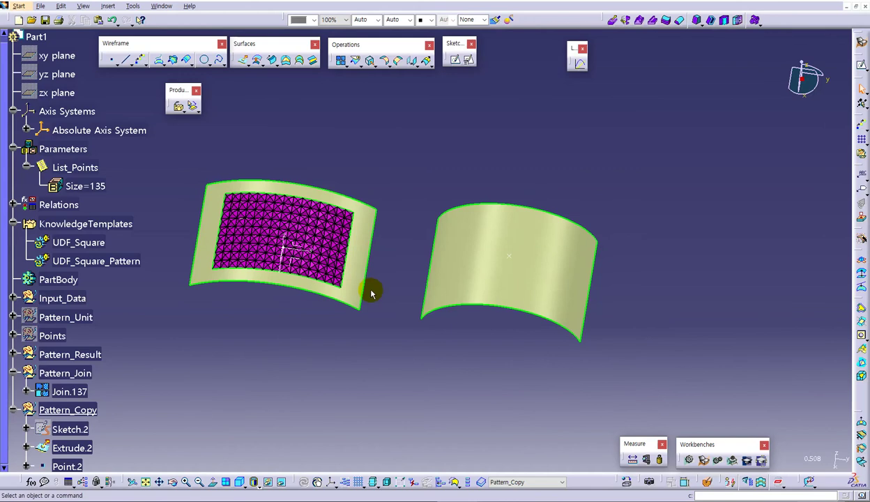
scroll(214, 337, down, 2)
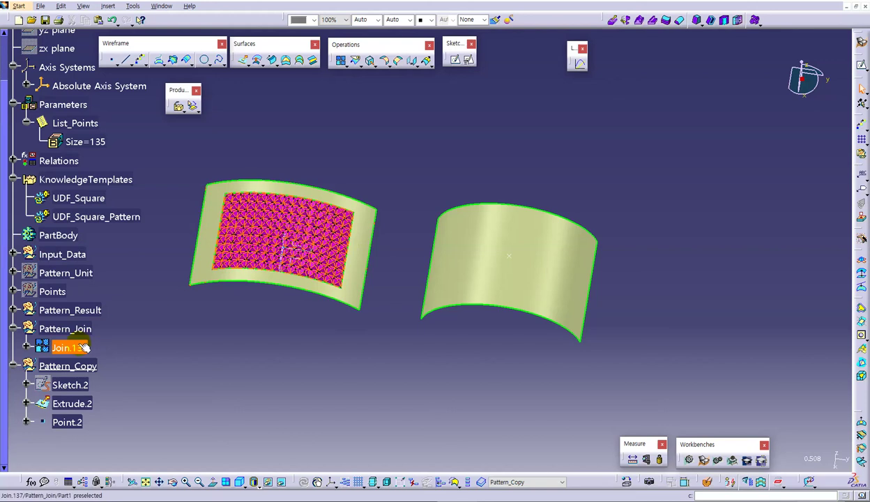
scroll(82, 106, up, 2)
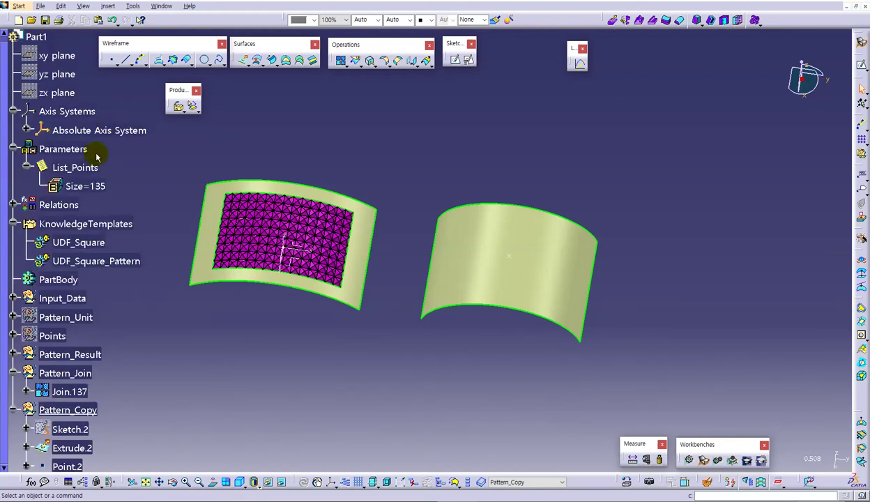
scroll(141, 260, down, 4)
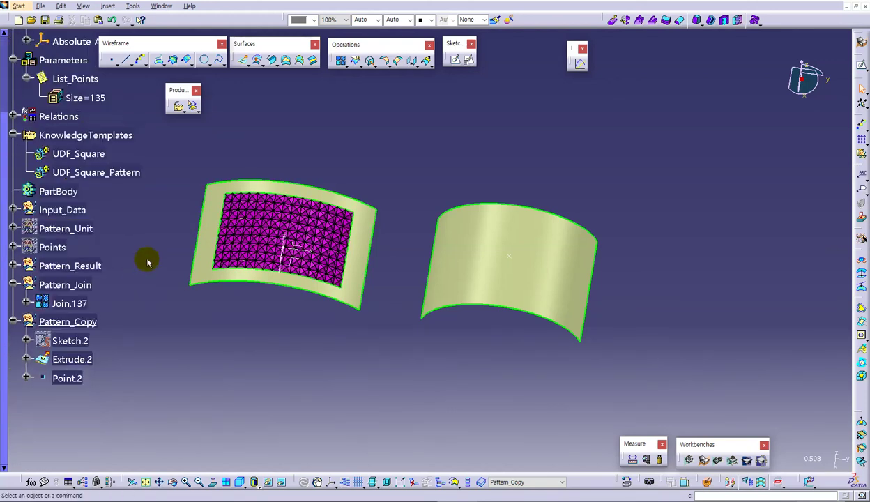
ctrl+middle_drag(509, 346, 470, 370)
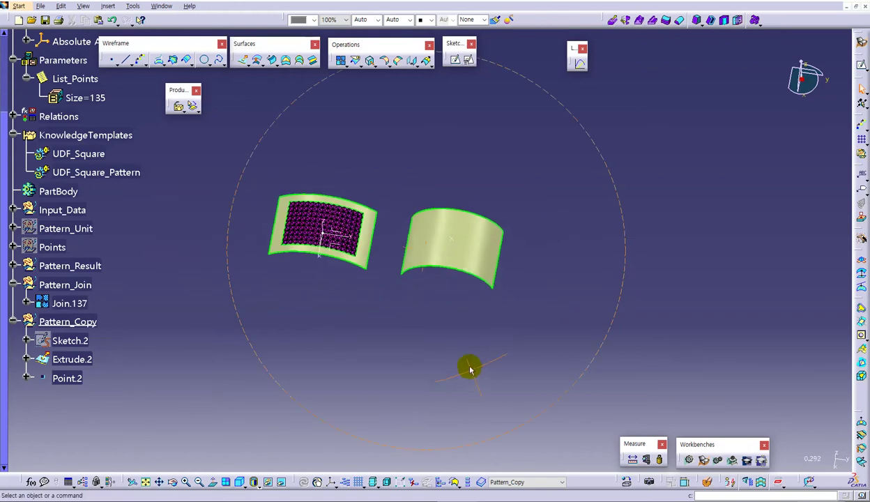
click(193, 107)
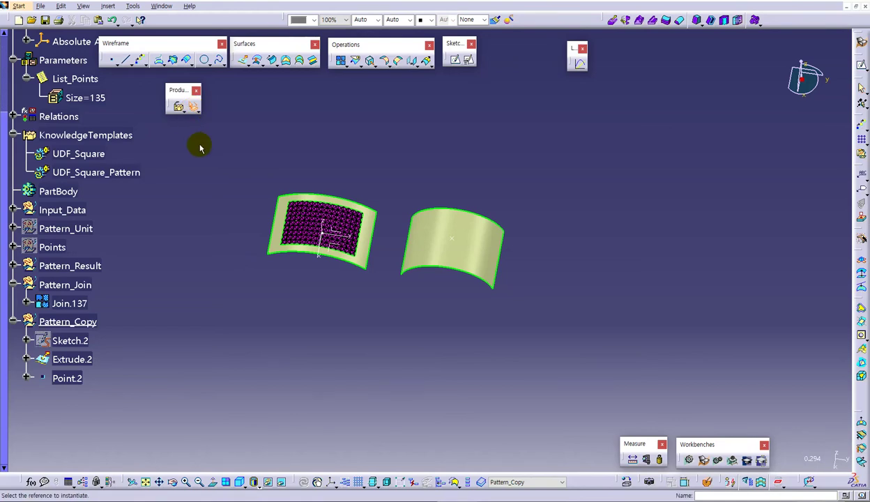
click(115, 172)
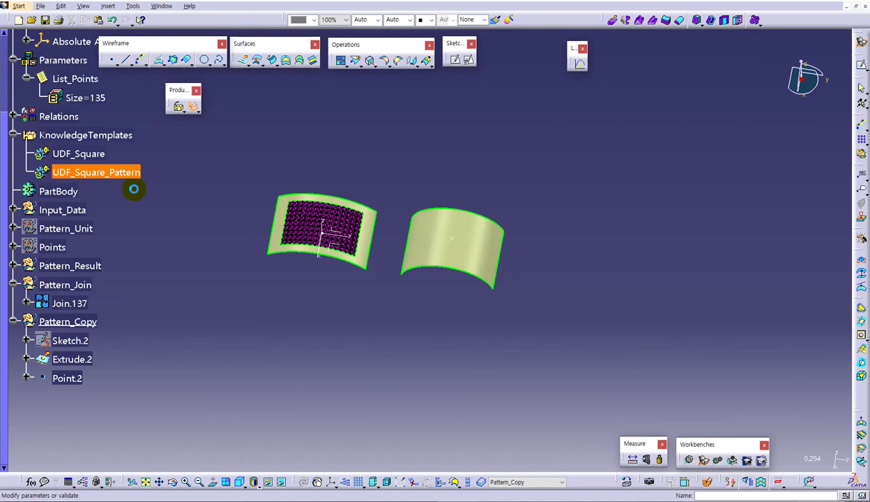
middle_drag(396, 332, 463, 263)
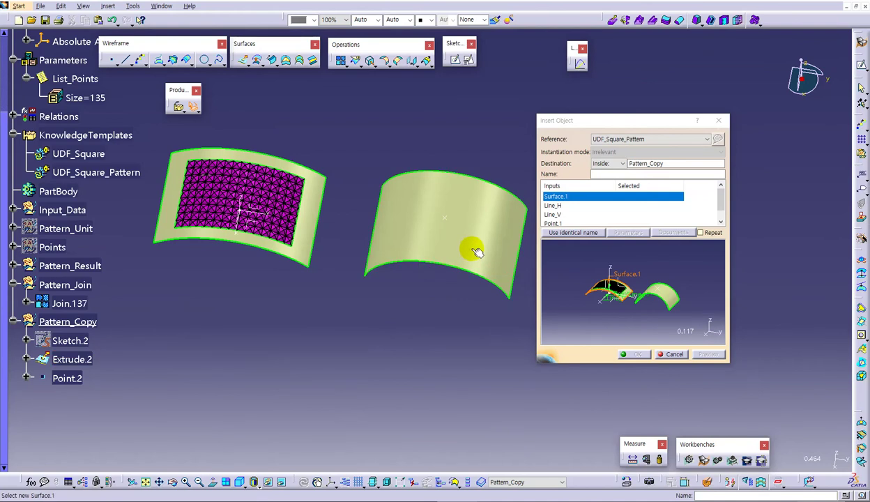
click(468, 242)
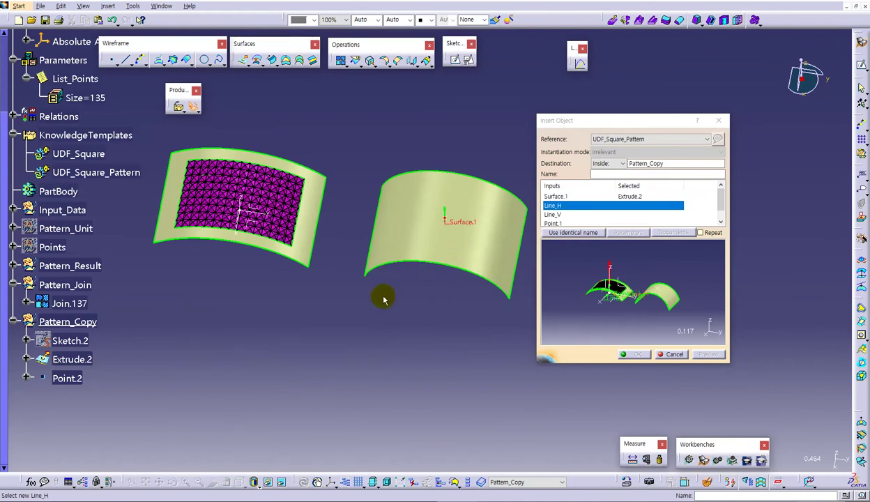
Assign Absolute Axis System axes to Line_H and Line_V and the new surface's middle point to Point.1, and create the instance.
mouse_move(398, 321)
middle_down()
mouse_move(373, 301)
mouse_move(322, 348)
mouse_move(338, 331)
mouse_move(388, 335)
middle_up()
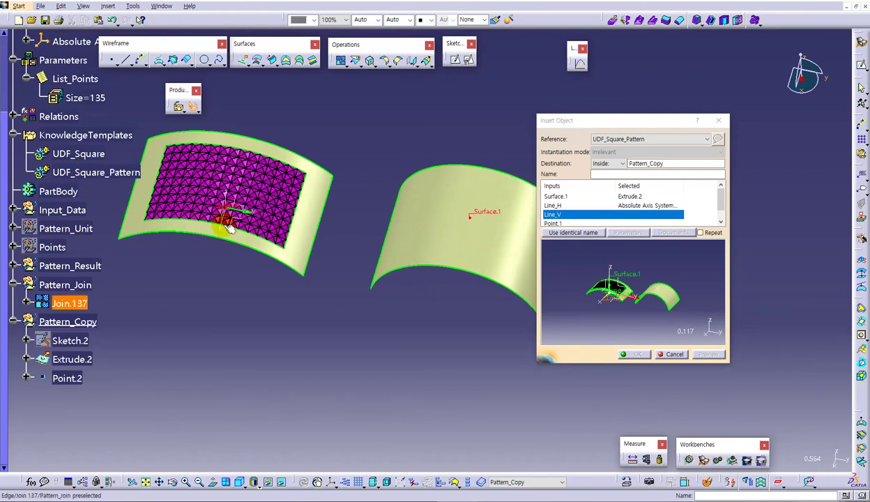
click(286, 299)
middle_drag(341, 320, 390, 334)
click(476, 217)
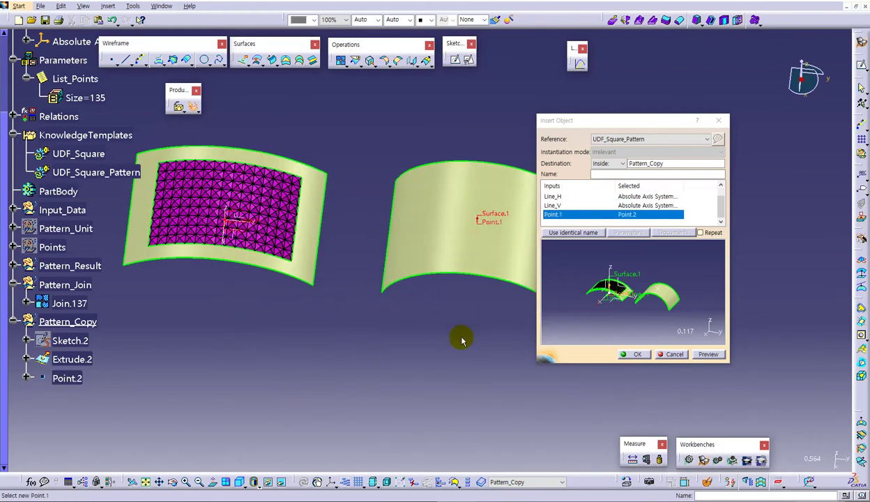
click(632, 354)
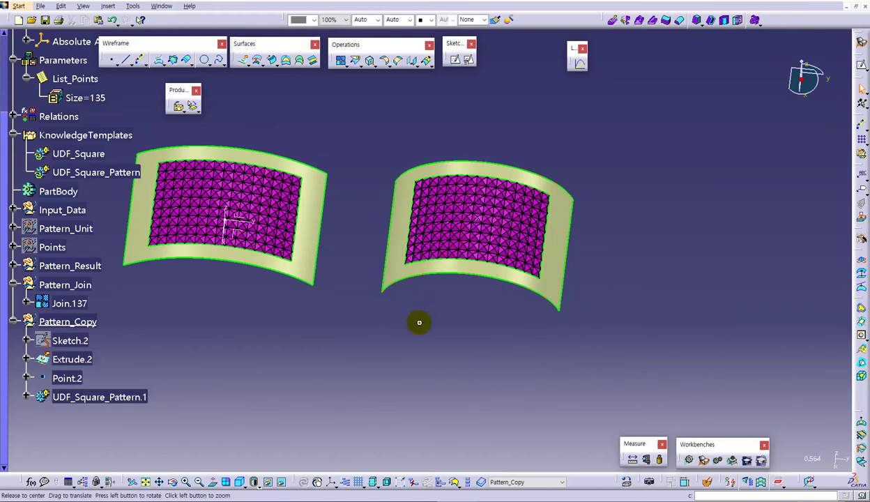
Examine the instantiated square pattern on the second surface from several angles beside the original.
middle_drag(419, 322, 429, 315)
middle_drag(353, 351, 366, 364)
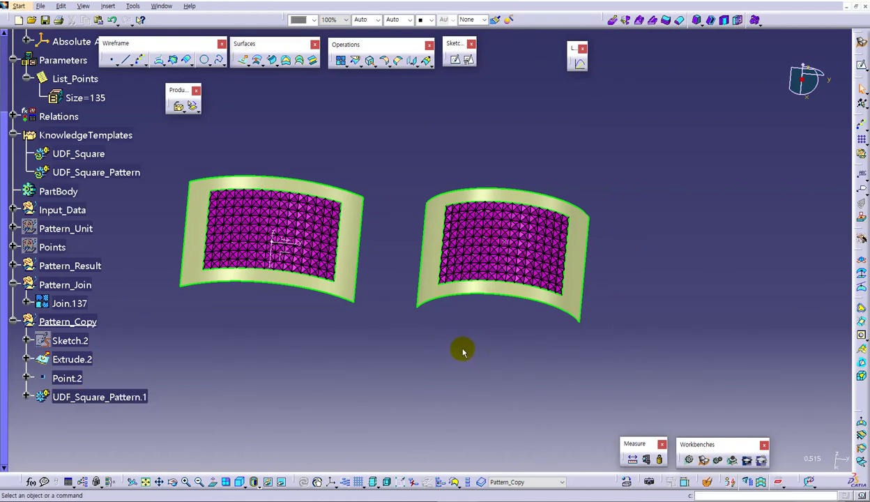
middle_drag(463, 351, 460, 247)
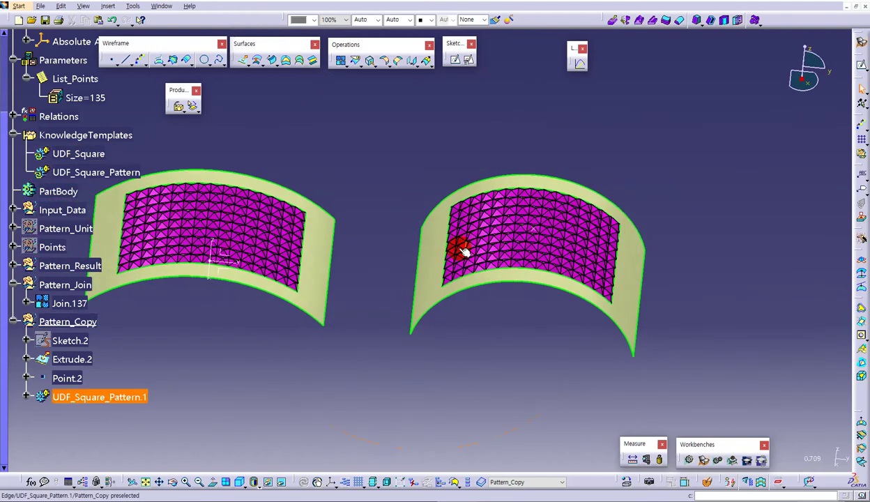
middle_drag(459, 329, 486, 301)
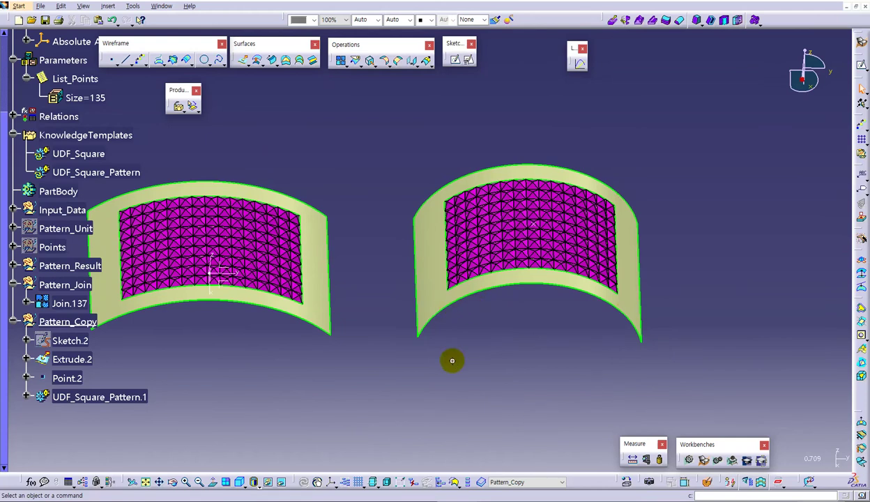
middle_drag(451, 359, 418, 300)
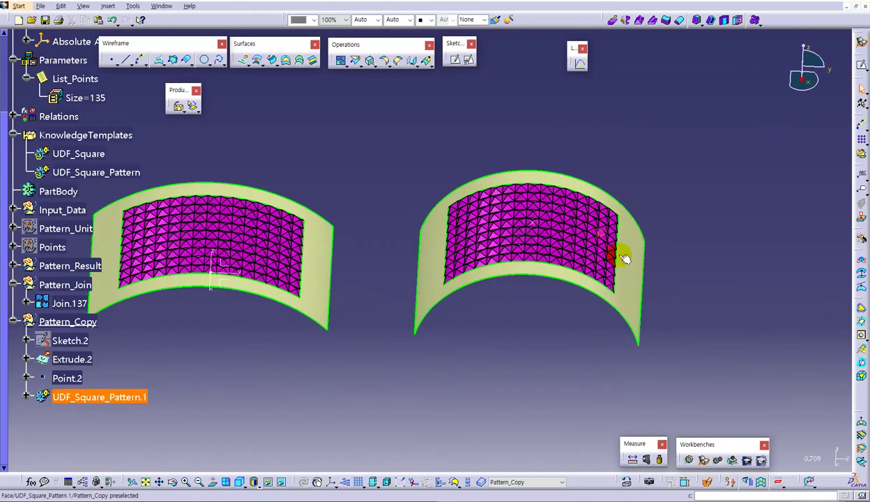
middle_drag(468, 321, 502, 236)
middle_drag(450, 321, 467, 371)
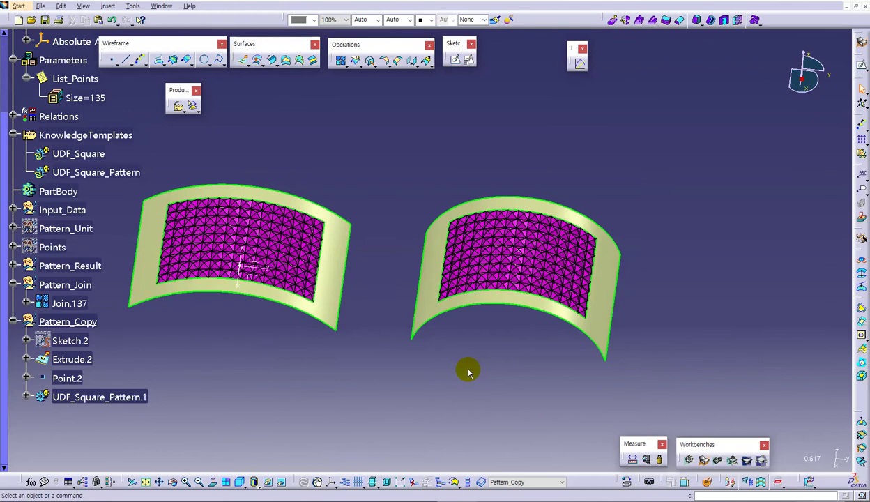